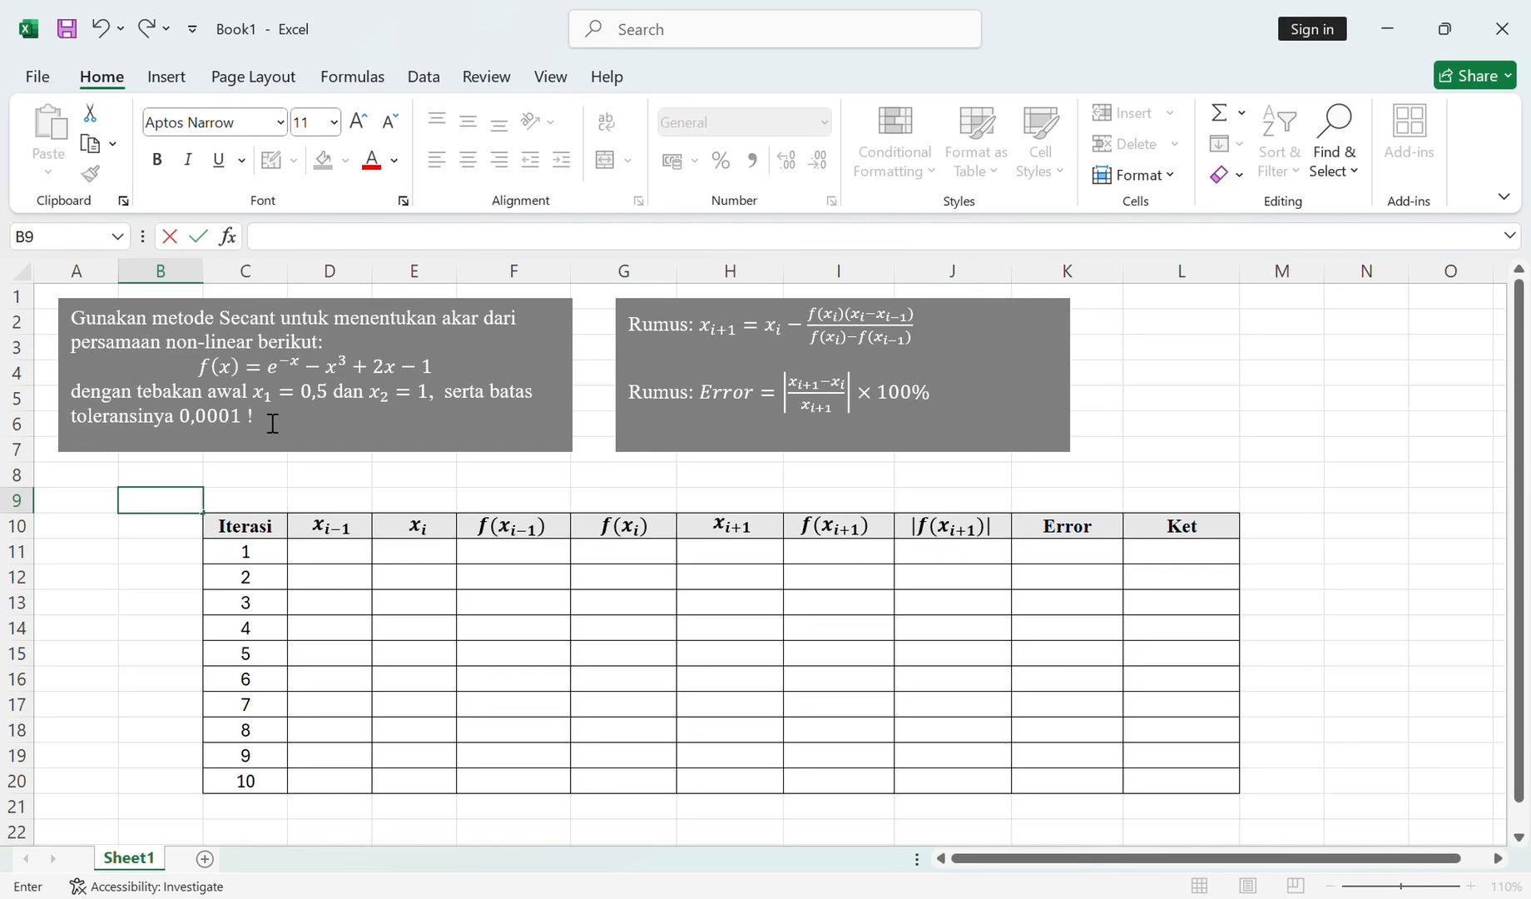
# Enter the starting guesses for iteration 1: 0,5 for x(i-1) in D11 and 1 for x(i) in E11
pyautogui.click(335, 557)
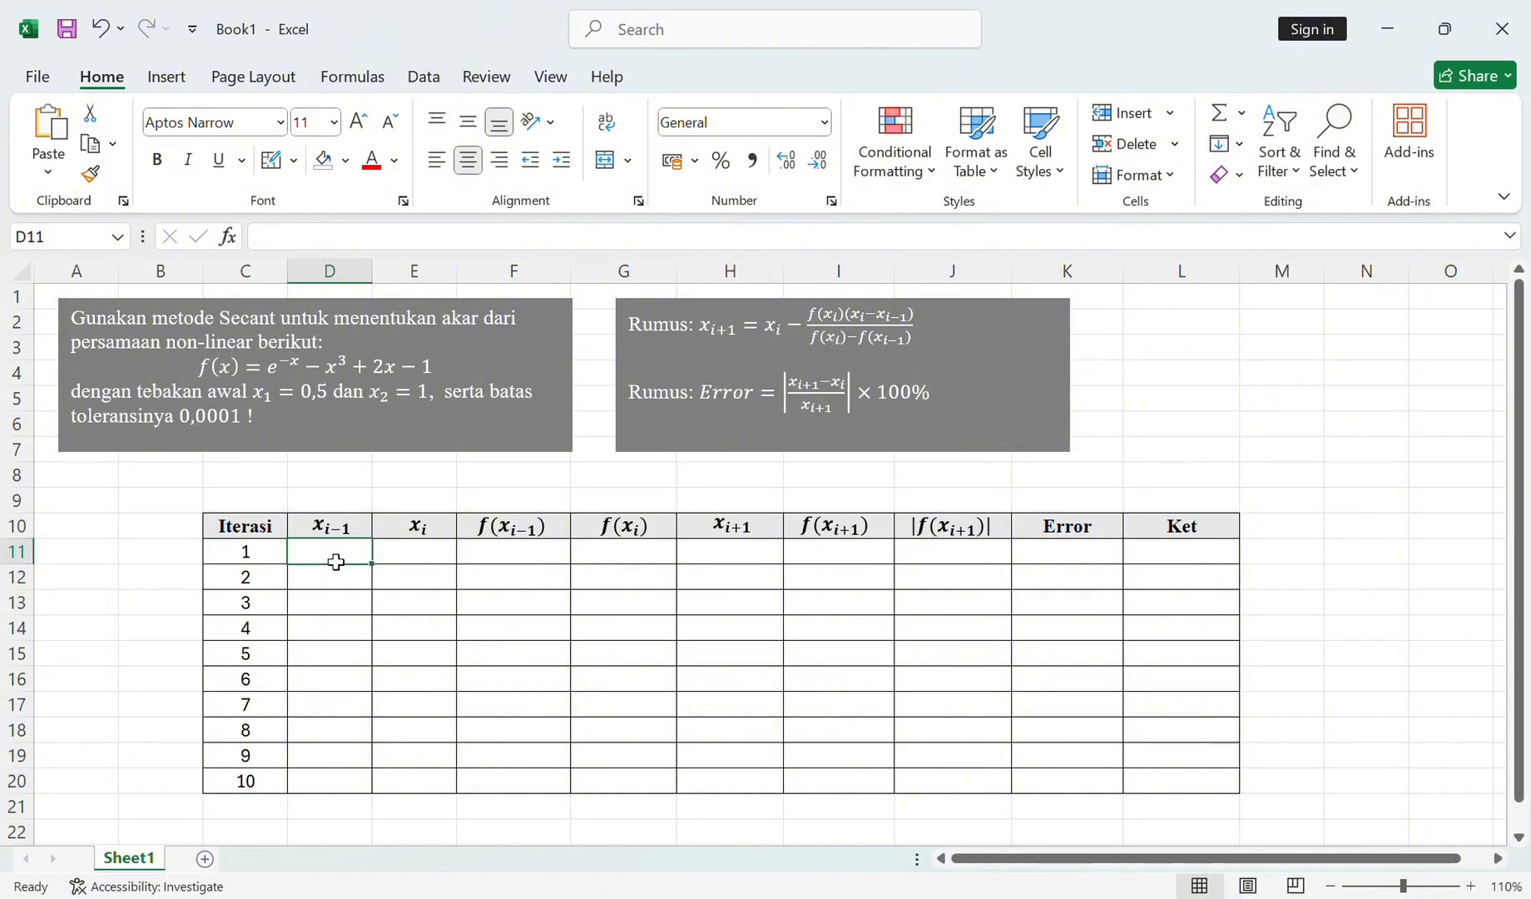
pyautogui.write('0,5')
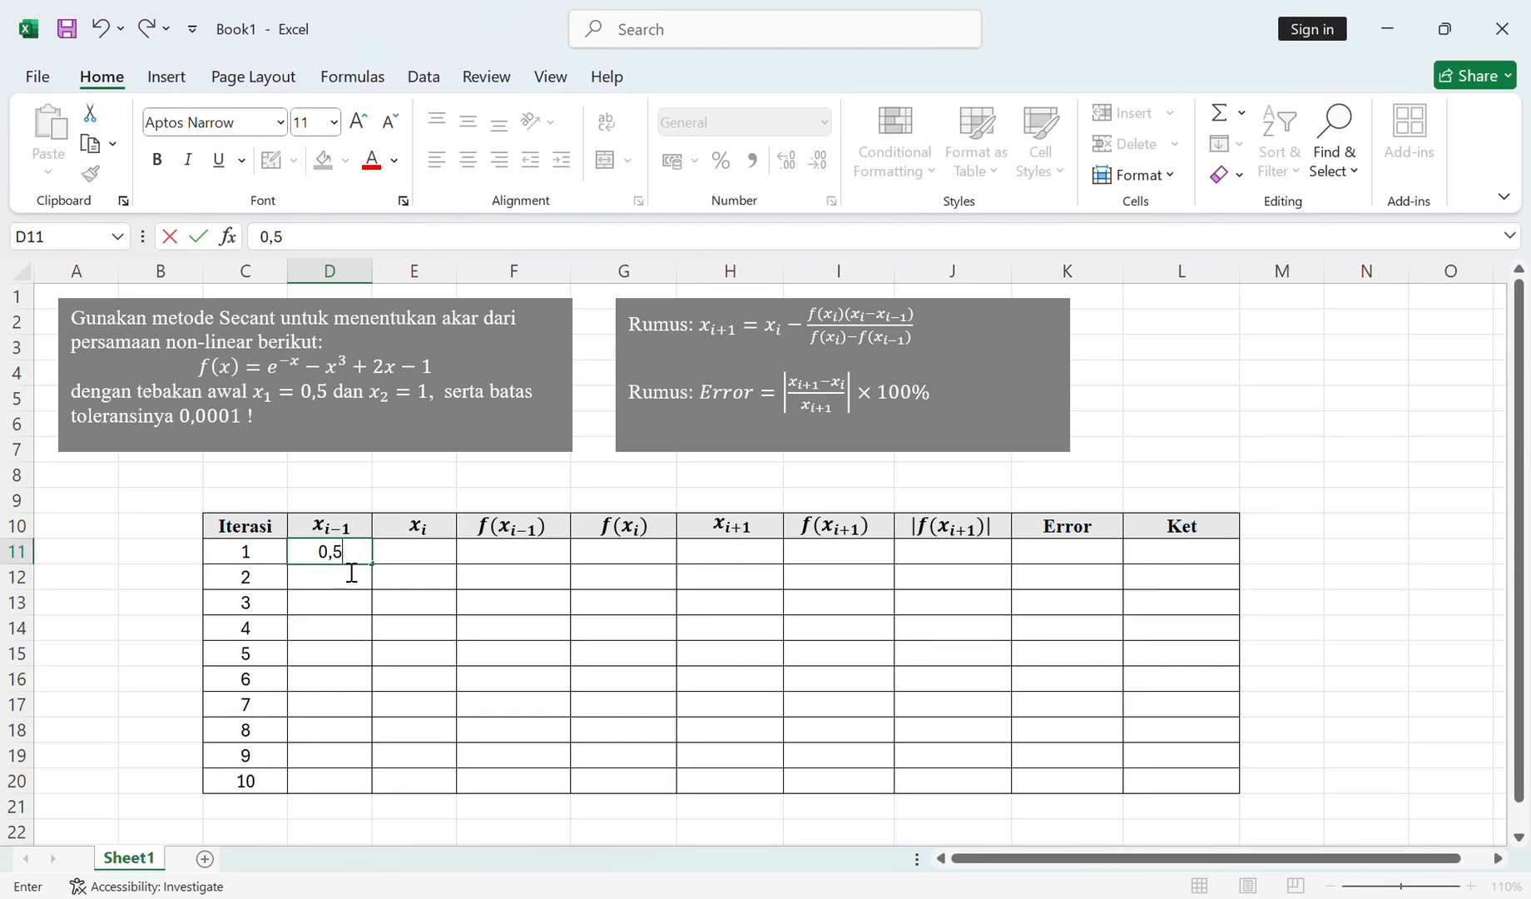
pyautogui.click(413, 563)
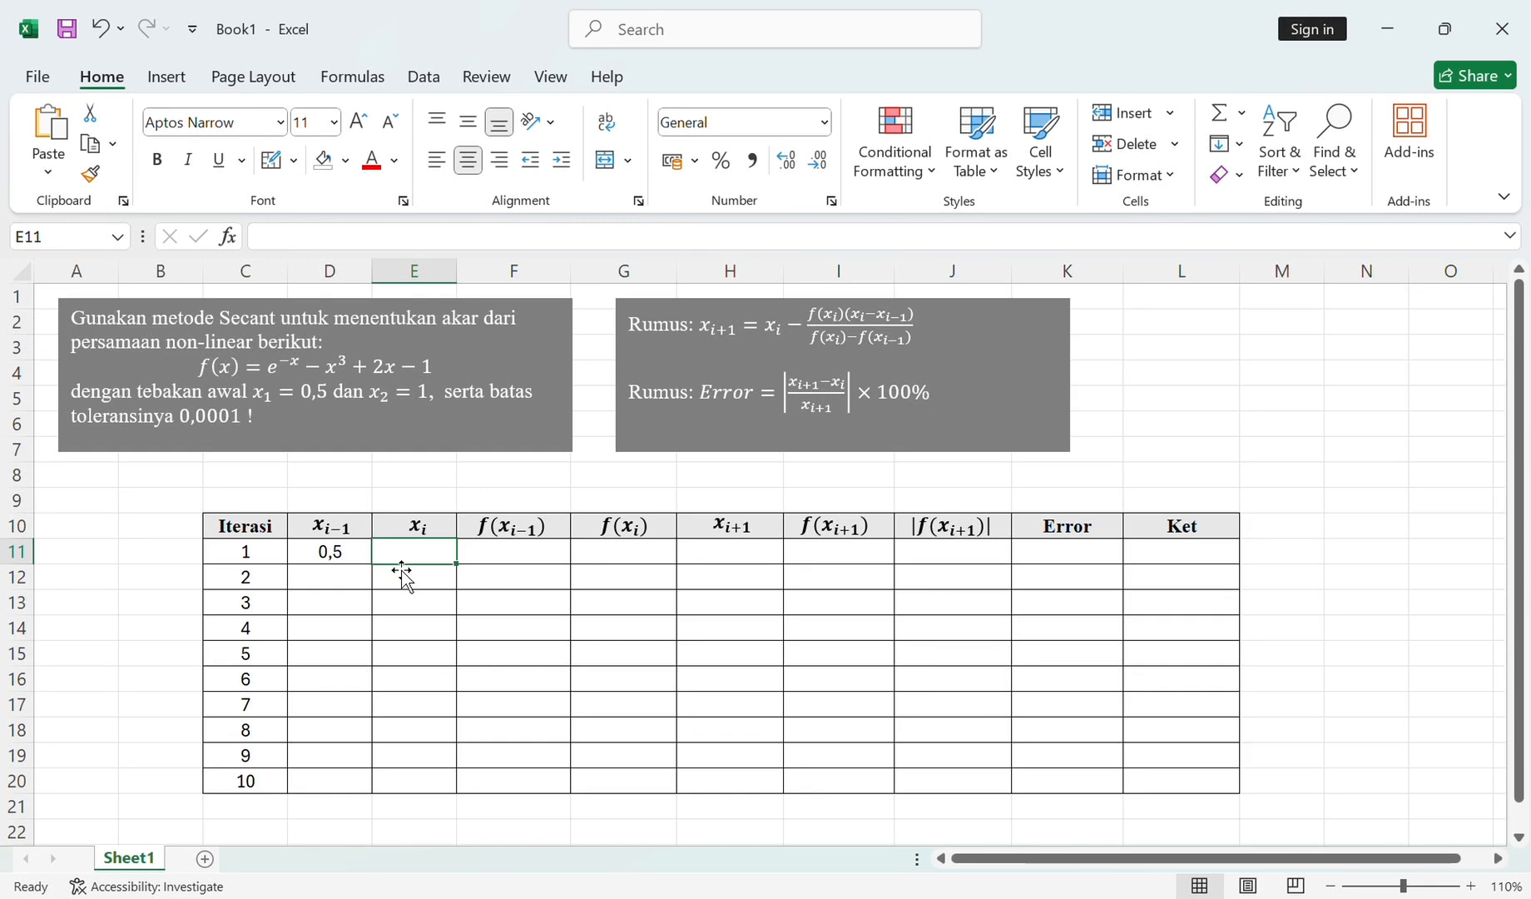
pyautogui.write('1')
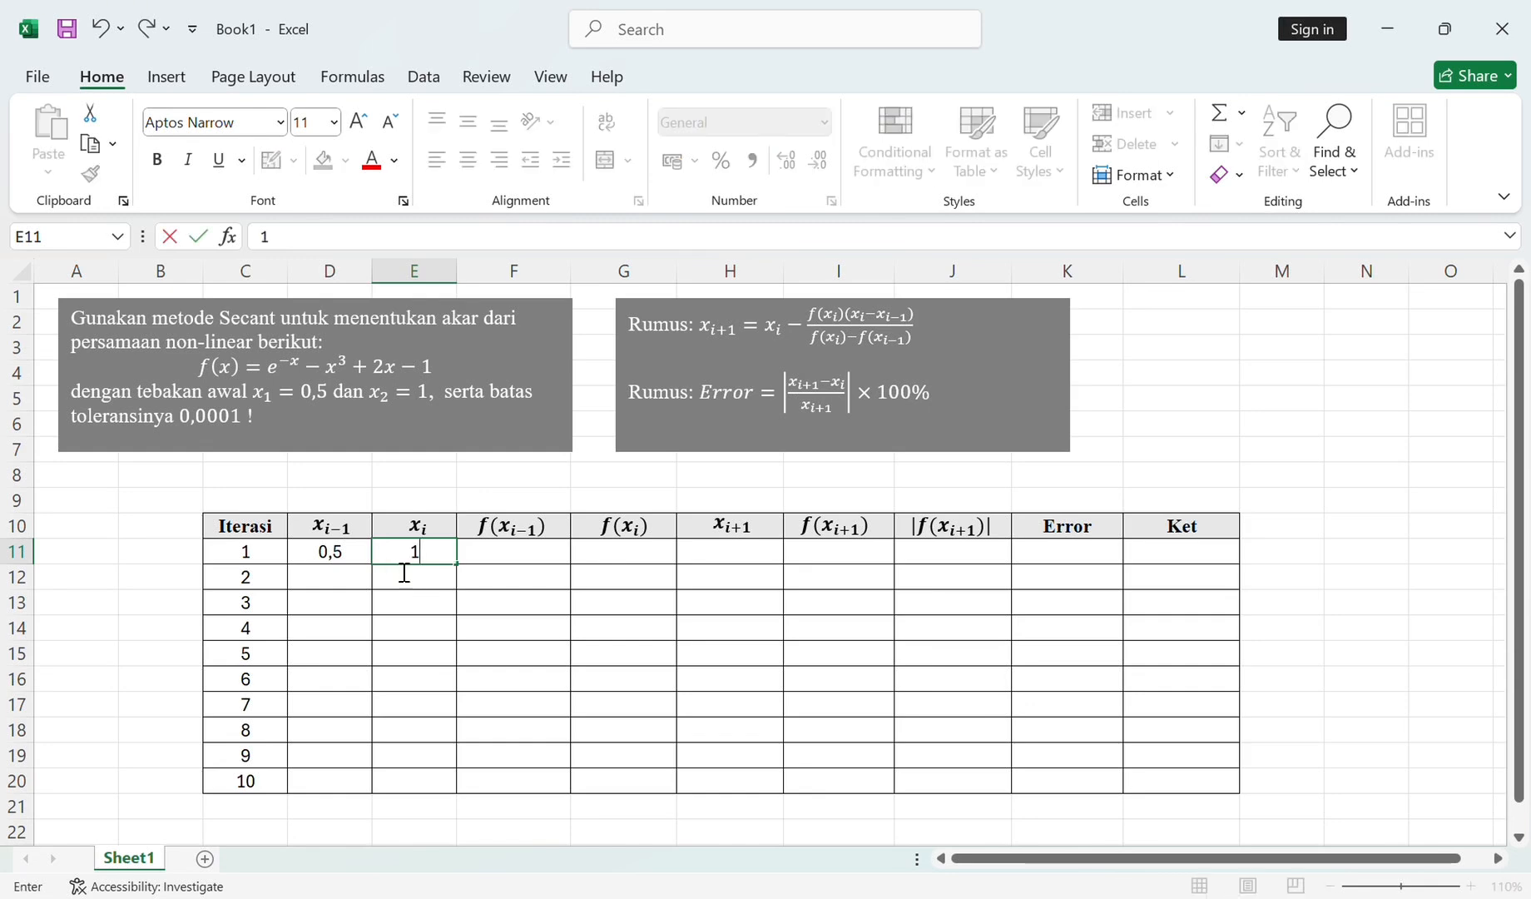
# Calculate f(x(i-1)) for iteration 1 in F11 with the formula =EXP(-D11)-(D11^3)+2*D11-1
pyautogui.click(508, 565)
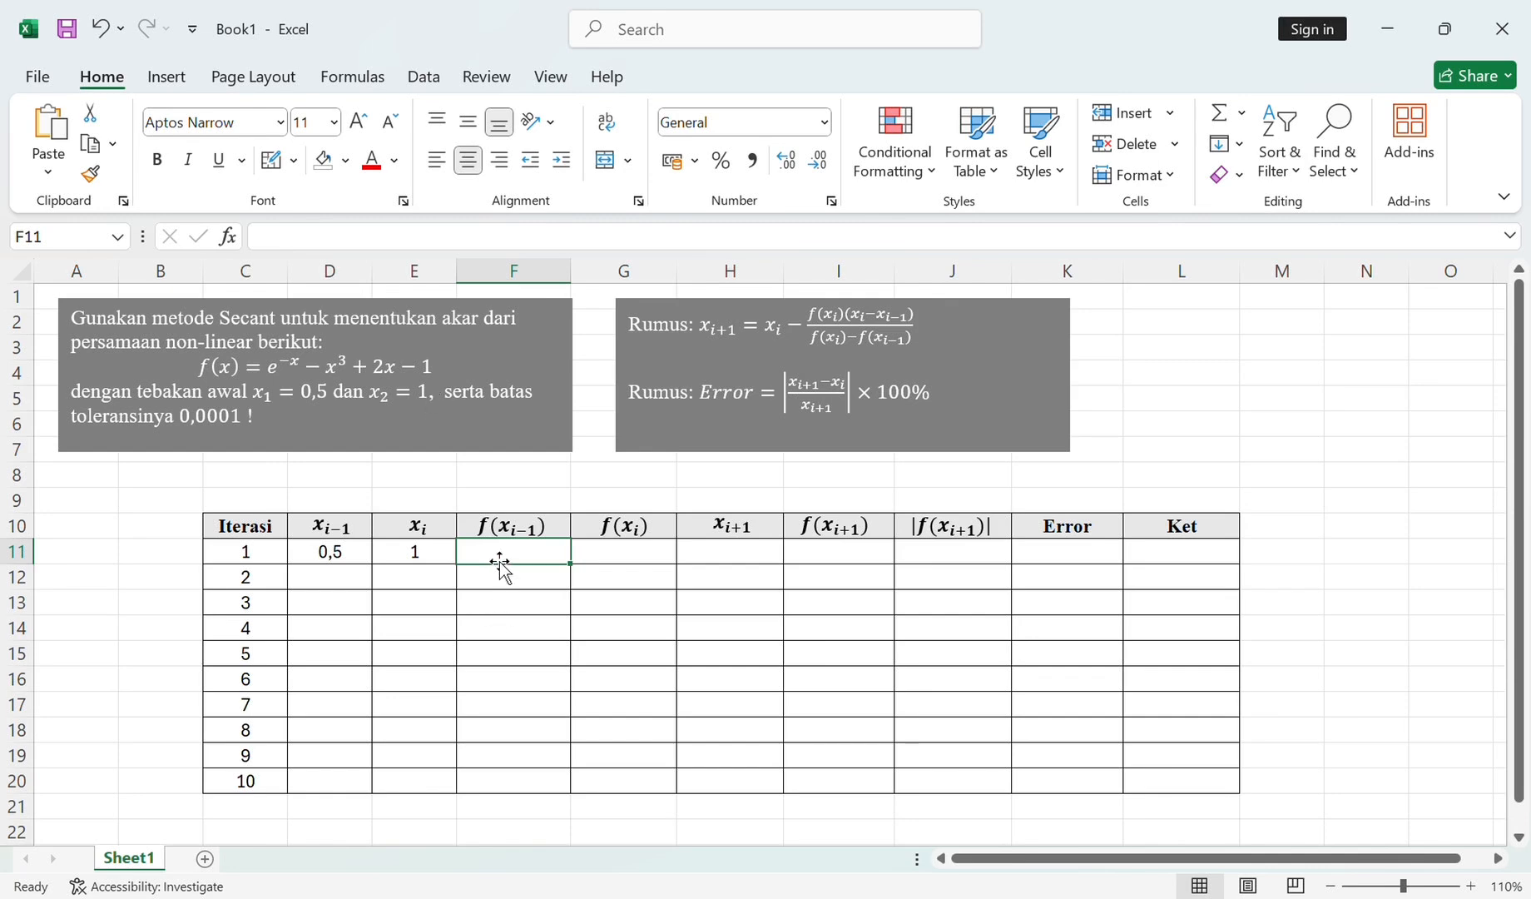
pyautogui.write('=')
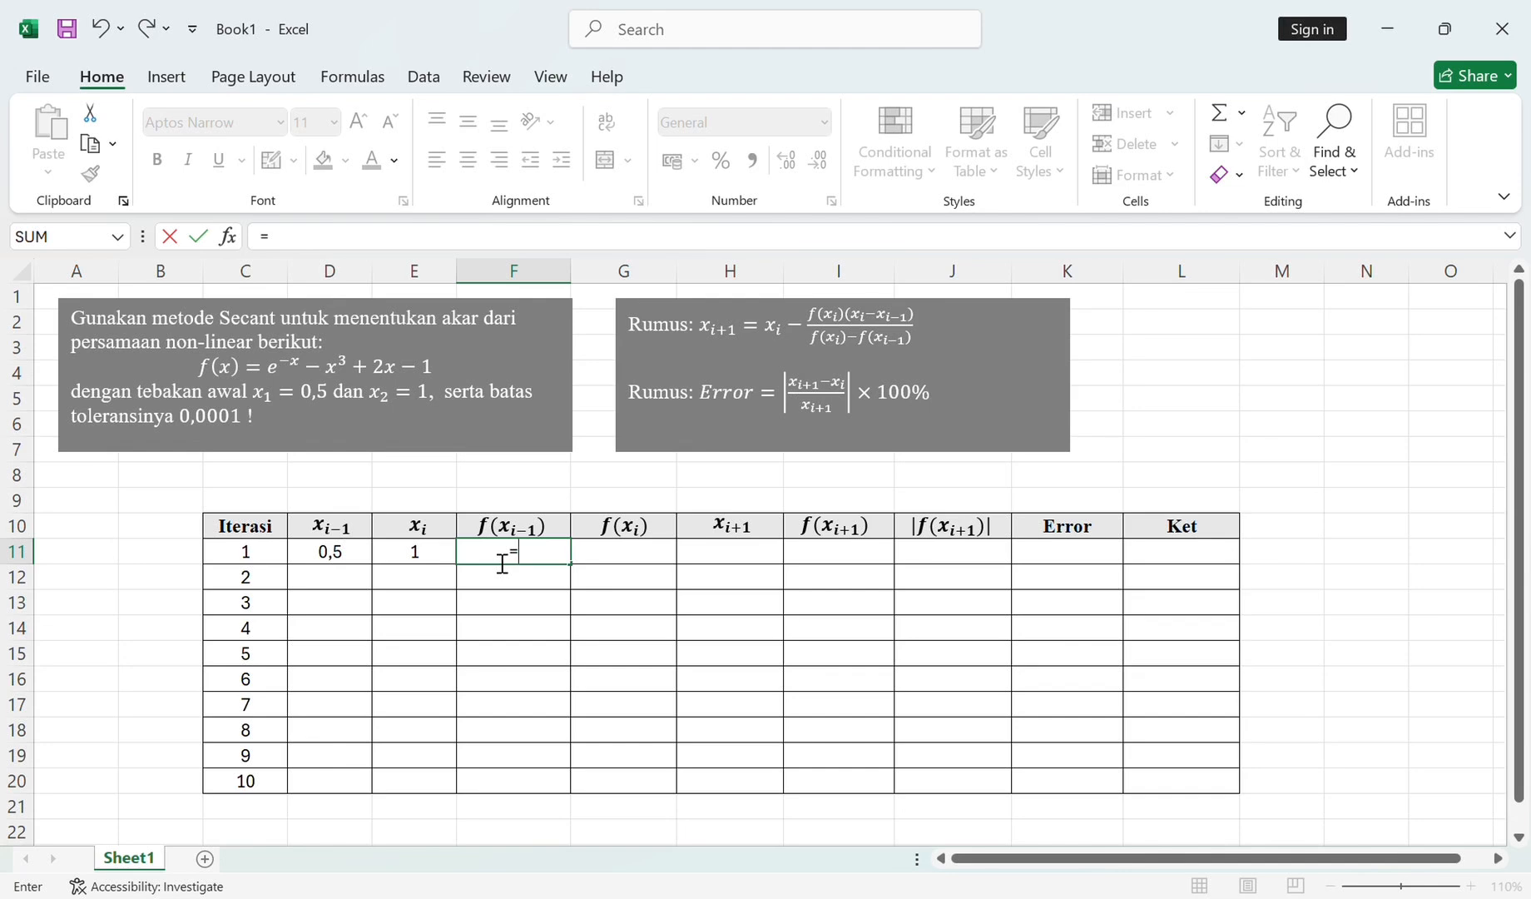
pyautogui.write('EXP(-')
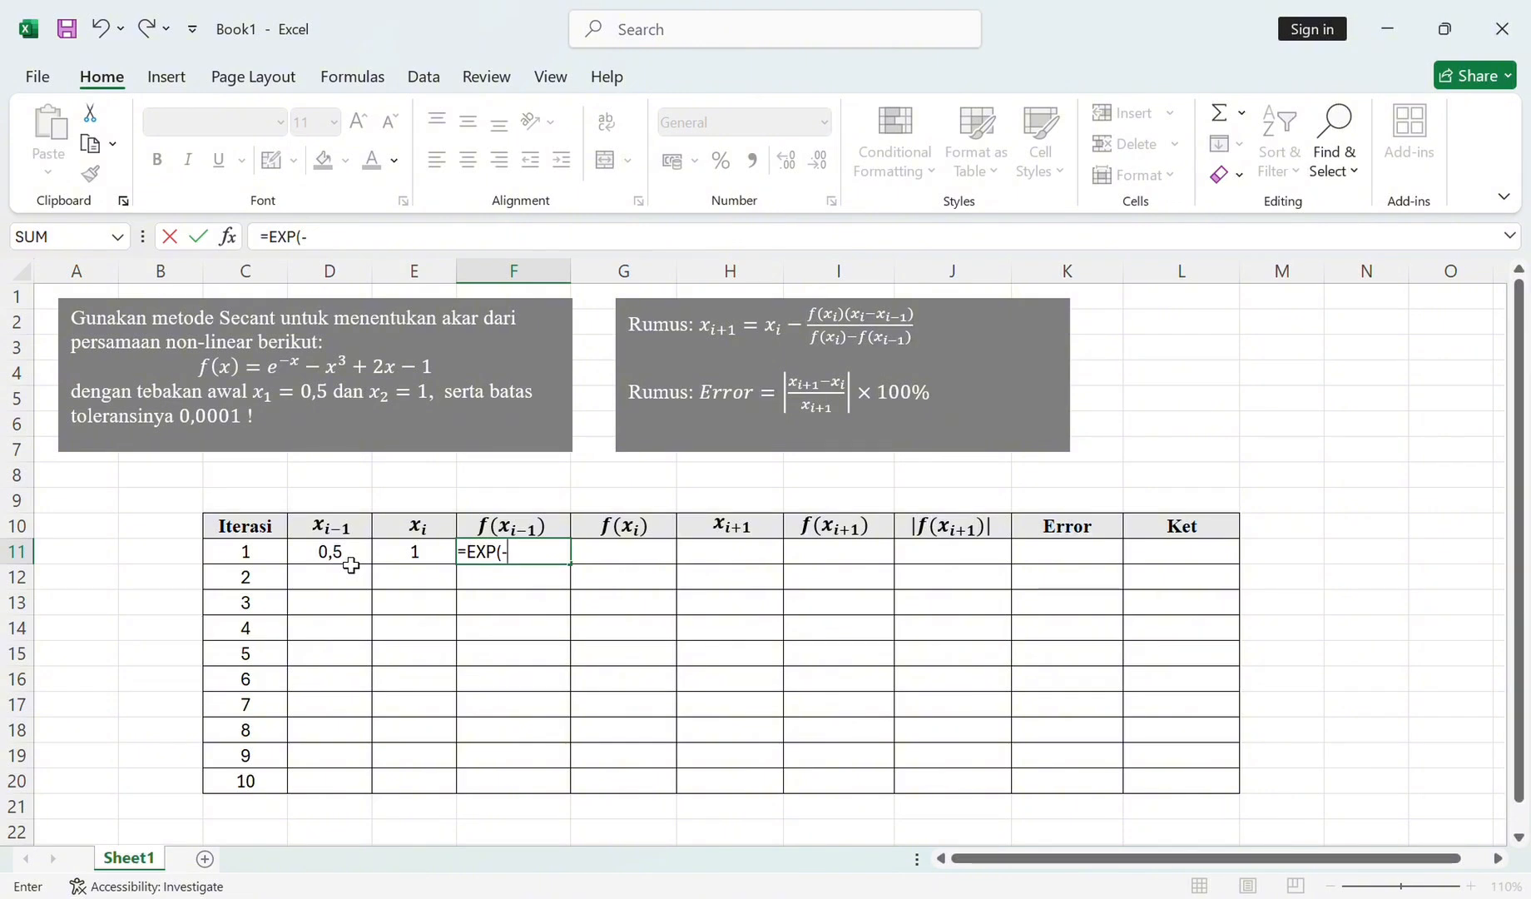
pyautogui.click(351, 565)
pyautogui.write(')')
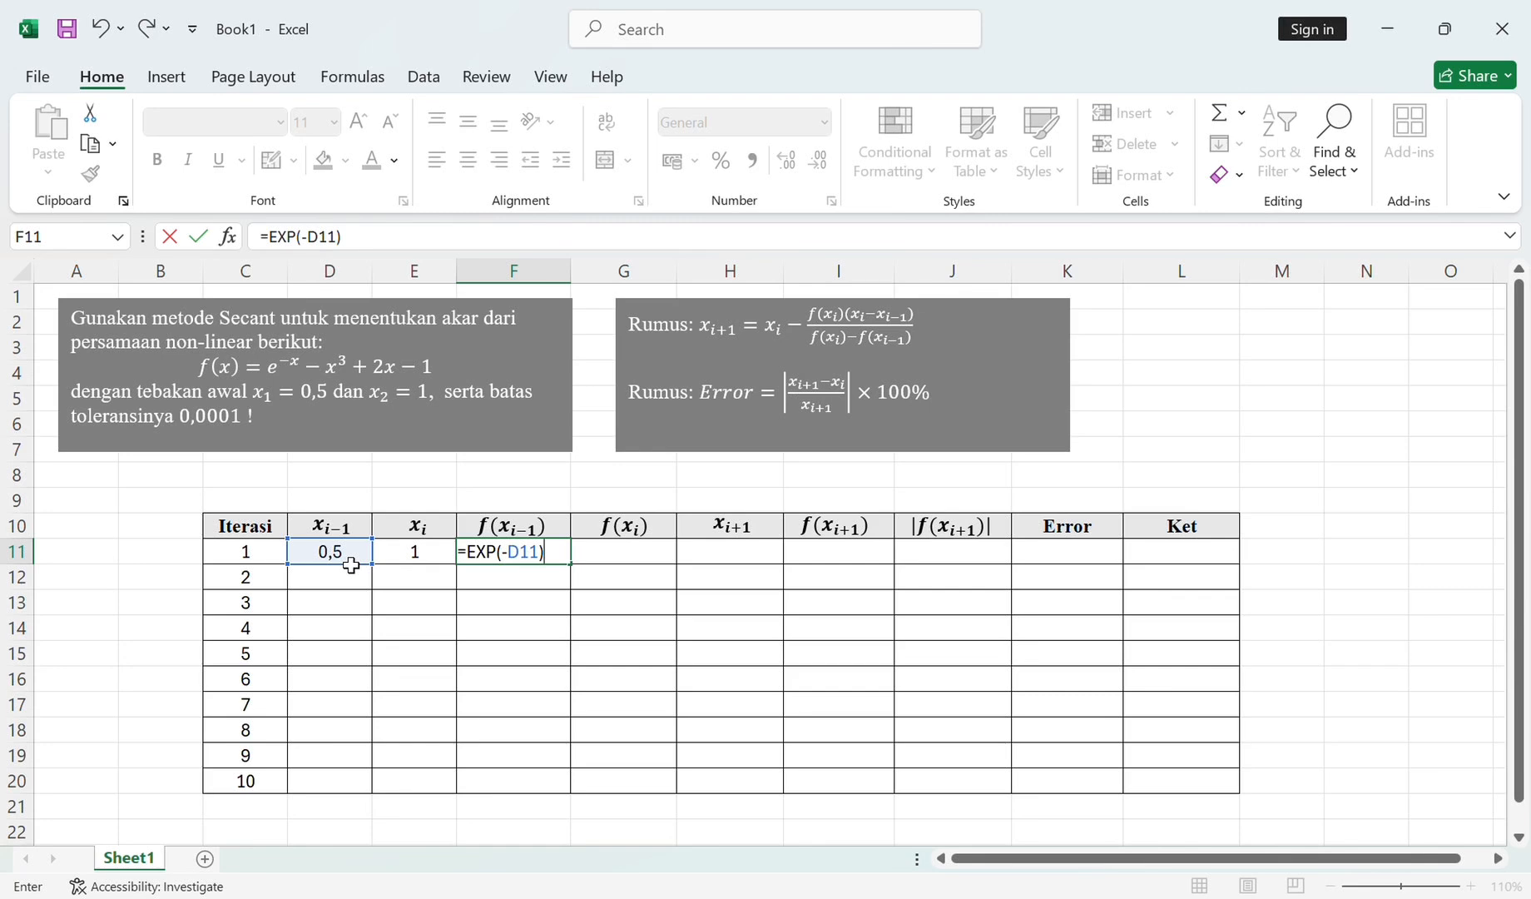
pyautogui.write('-(')
pyautogui.click(351, 563)
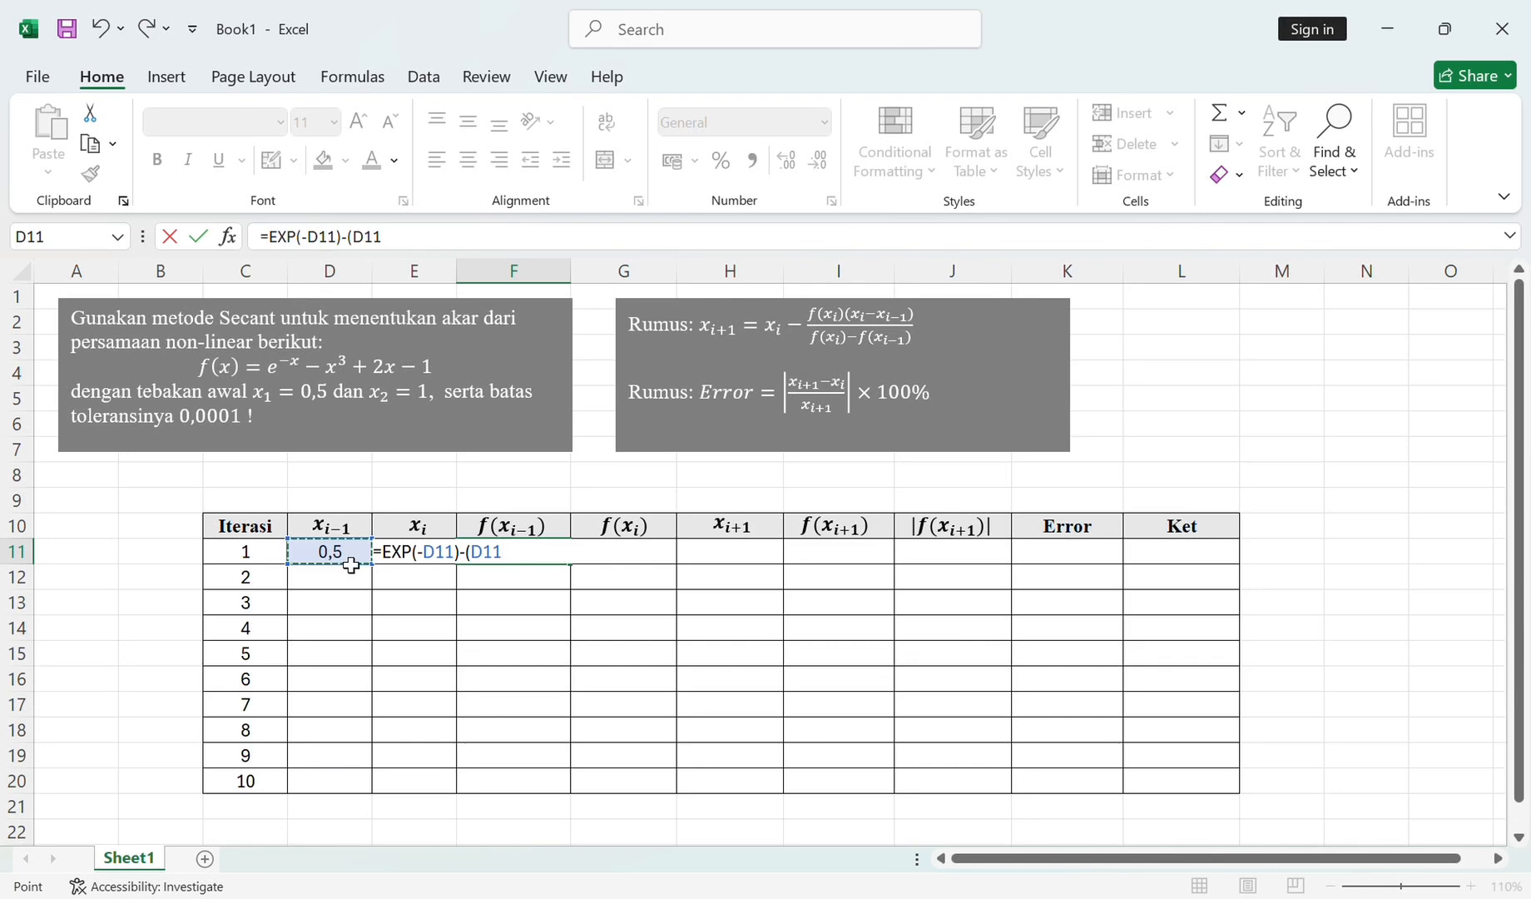
pyautogui.write('^3)+2*')
pyautogui.click(350, 565)
pyautogui.write('-')
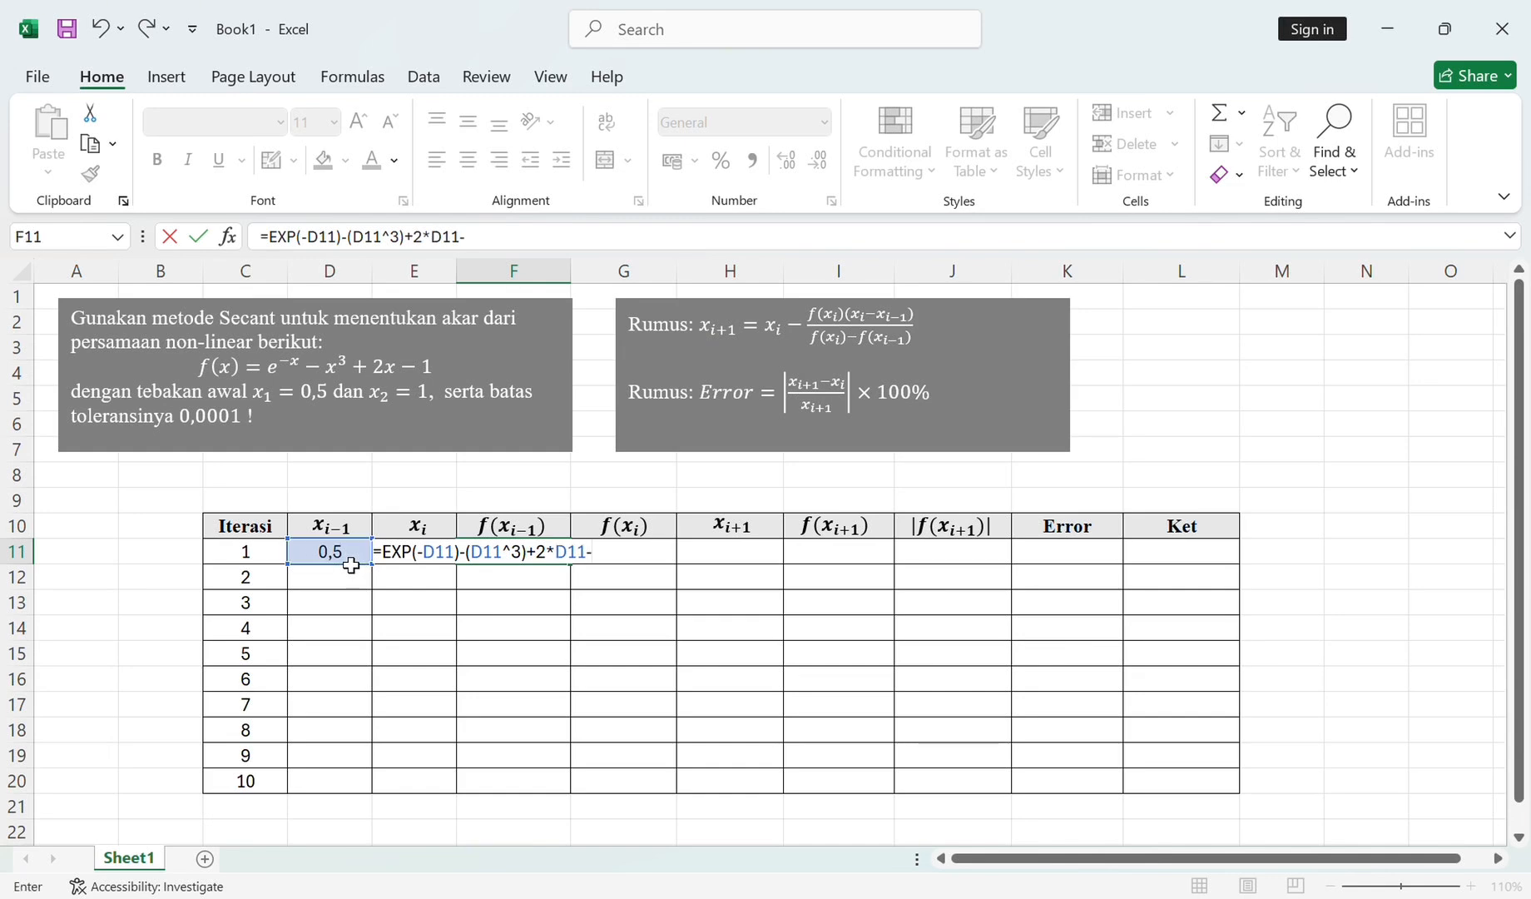
pyautogui.write('1')
pyautogui.press('Return')
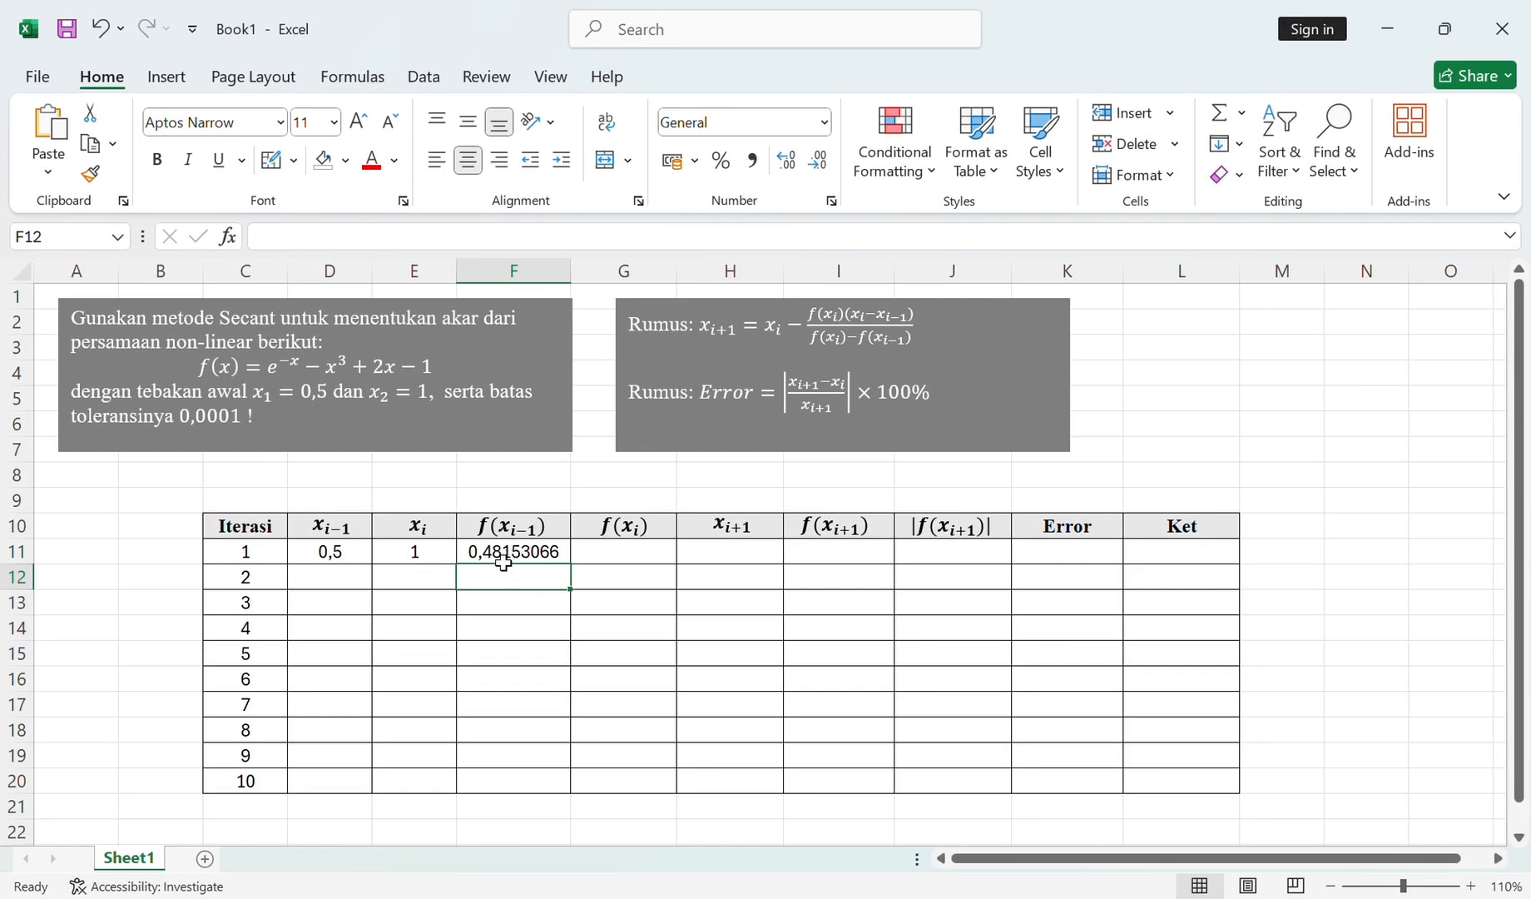
# Calculate f(x(i)) for iteration 1 in G11 with the formula =EXP(-E11)-(E11^3)+(2*E11)-1
pyautogui.click(596, 562)
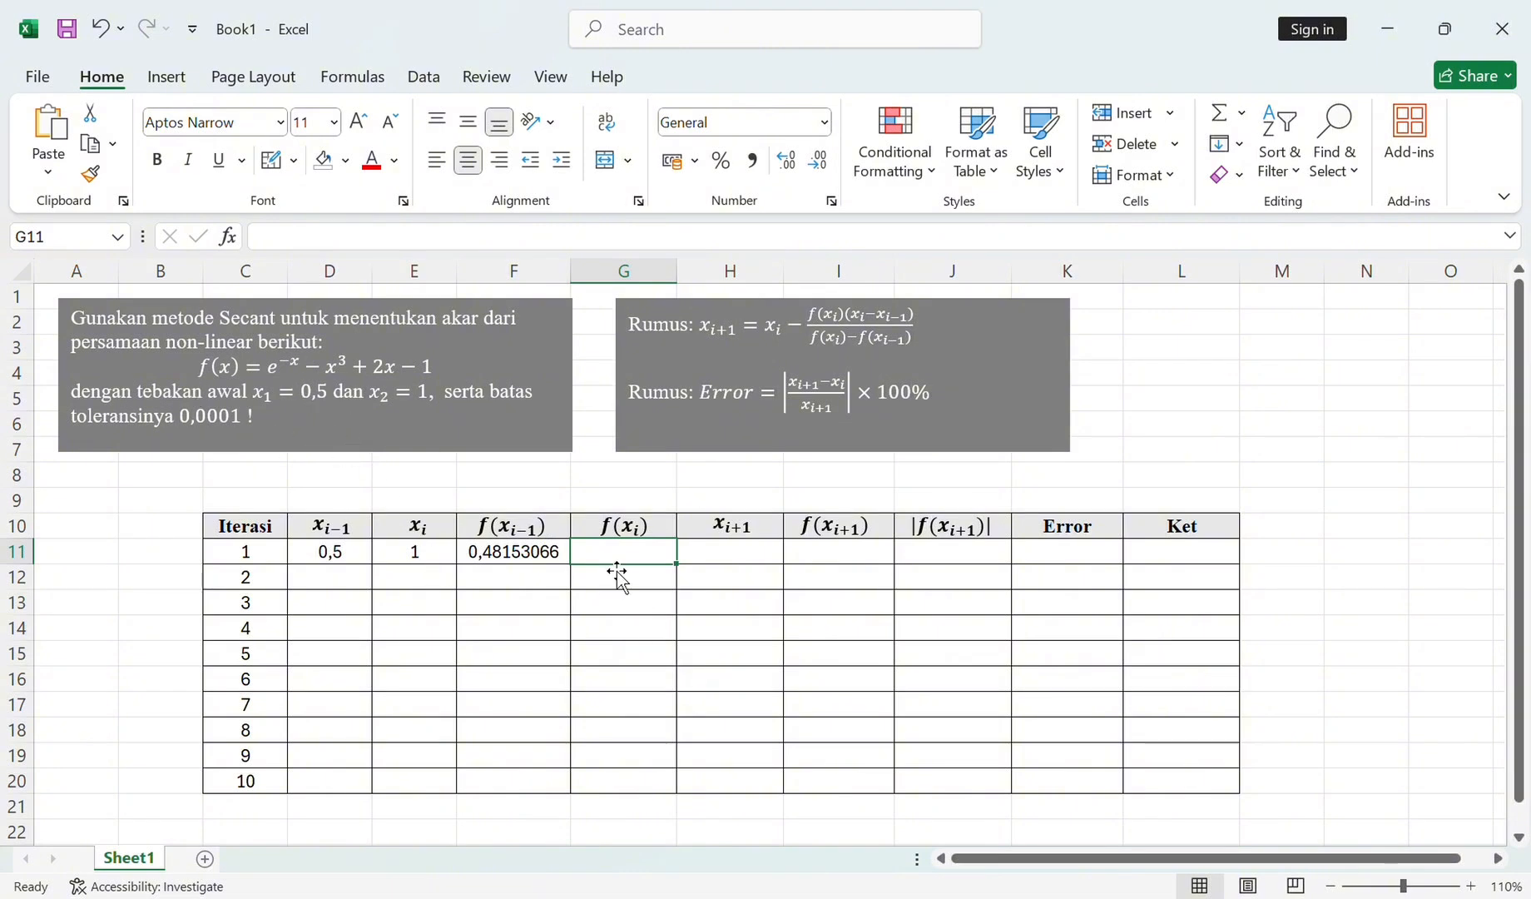
pyautogui.write('=')
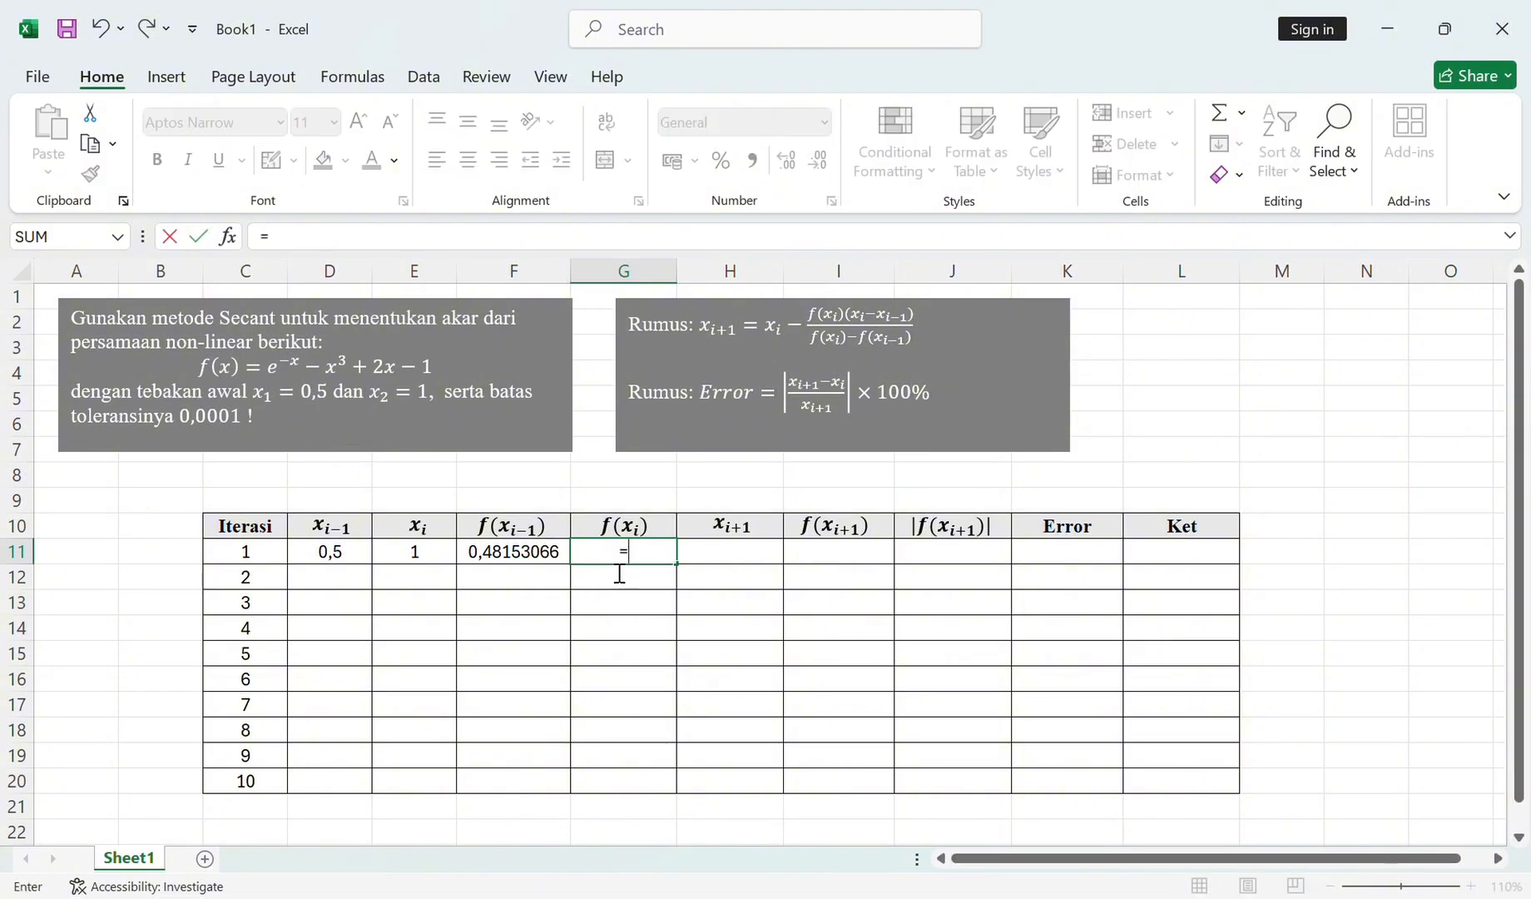
pyautogui.write('EXP')
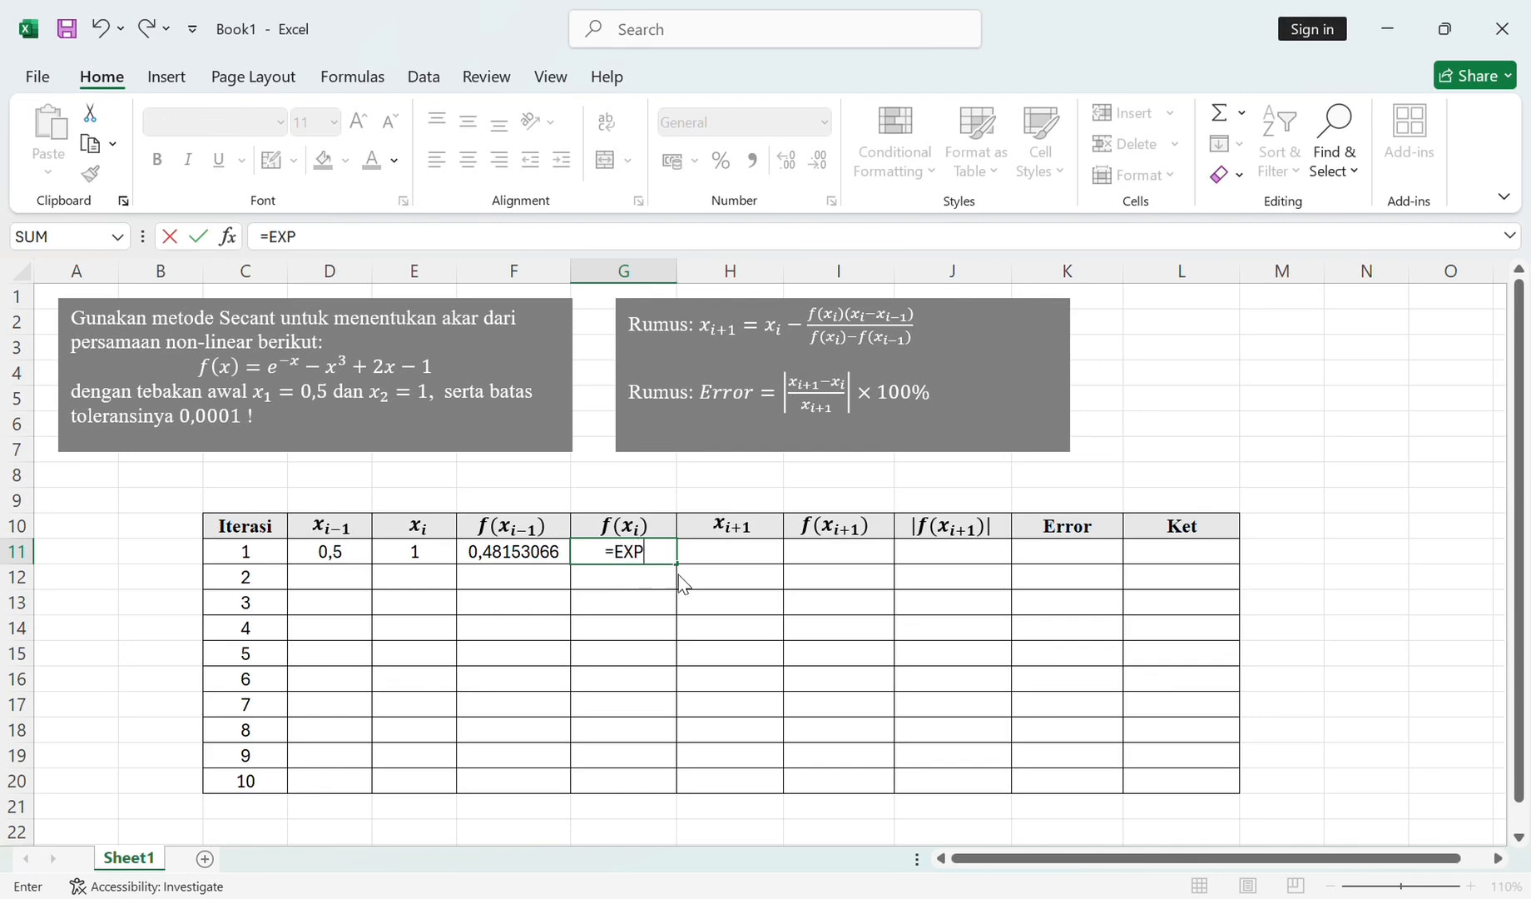
pyautogui.write('(')
pyautogui.write('-')
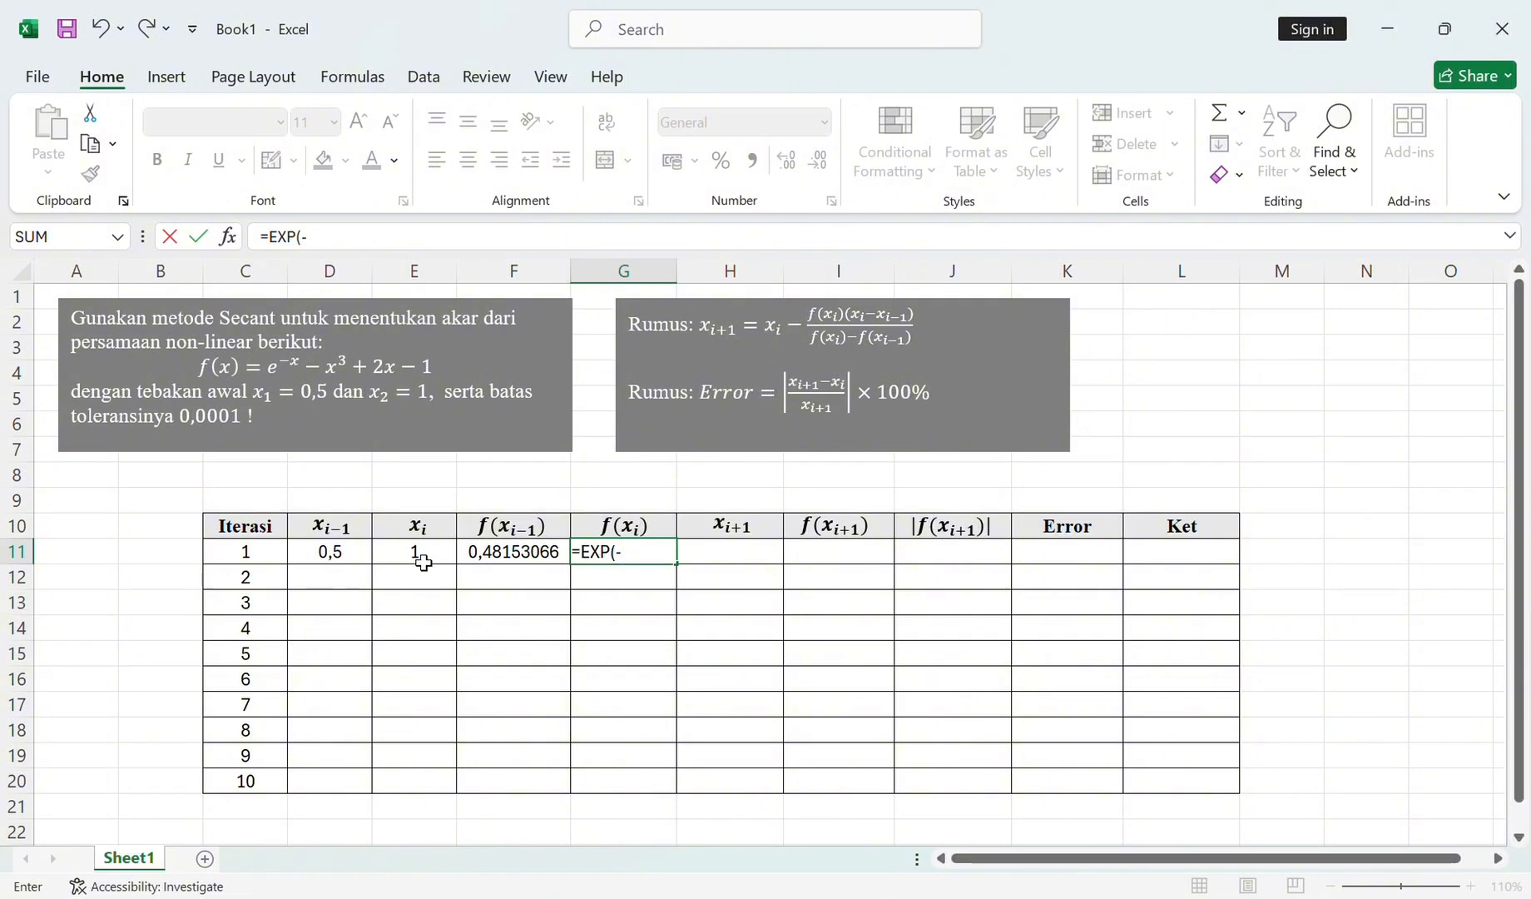
pyautogui.click(423, 562)
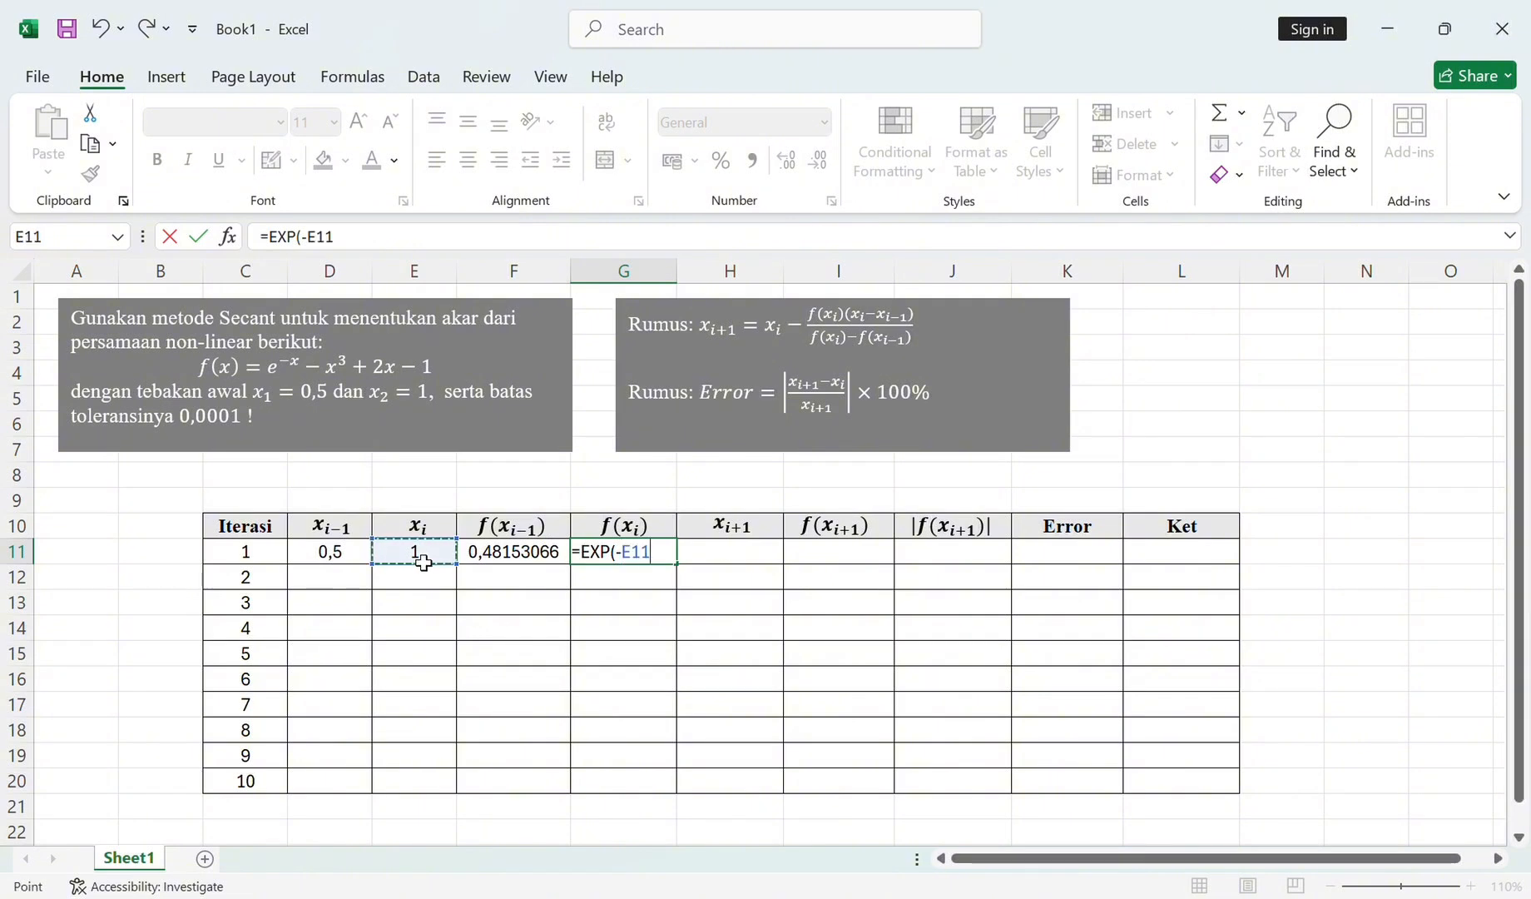
pyautogui.write('0')
pyautogui.press('BackSpace')
pyautogui.write(')')
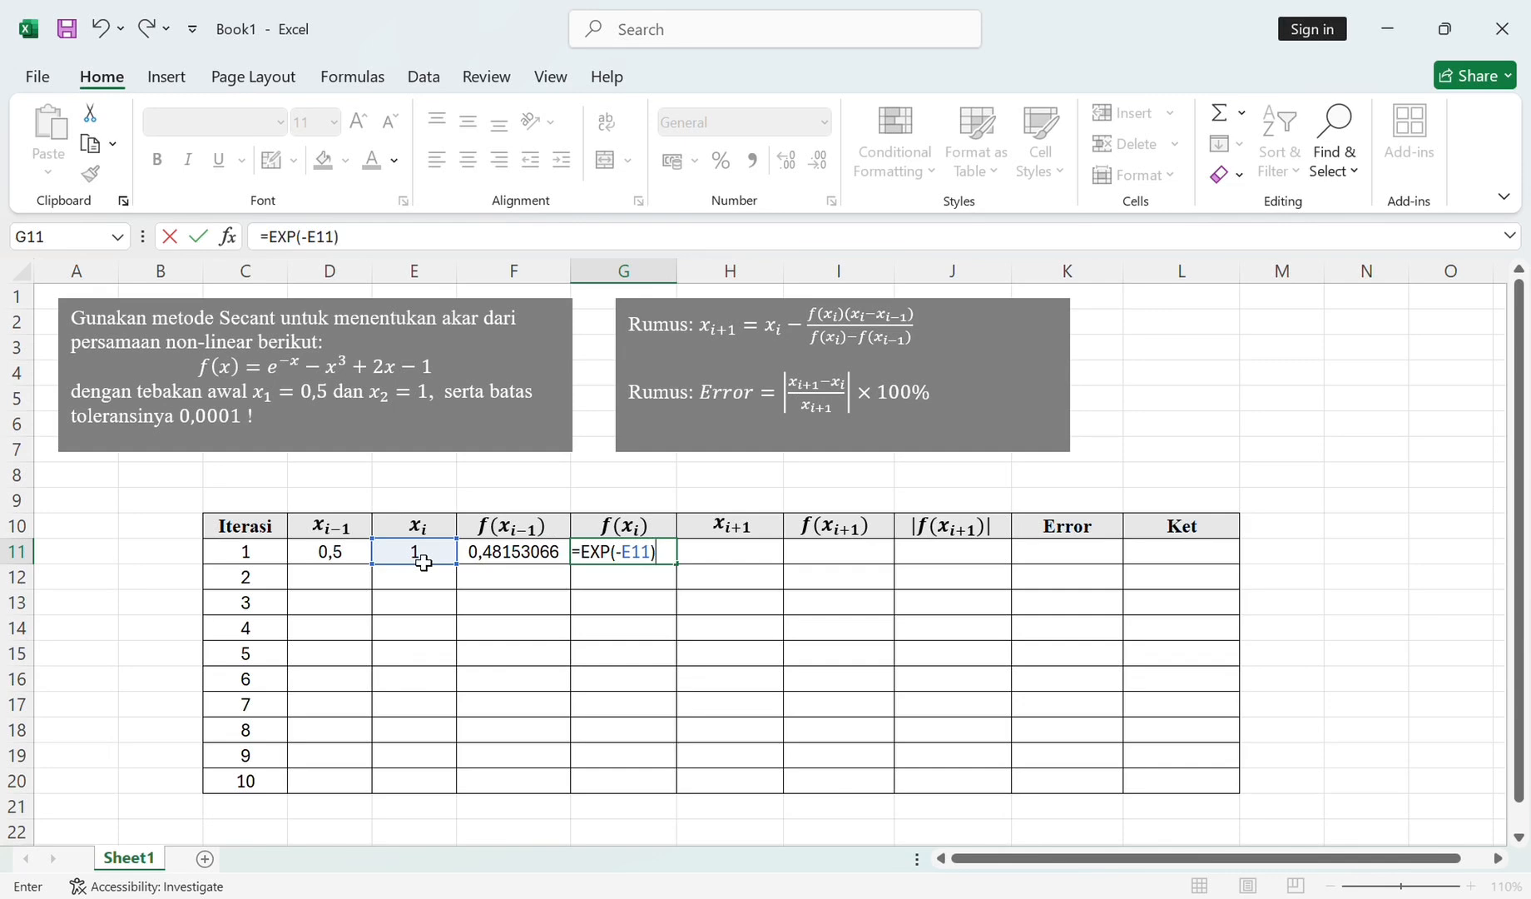
pyautogui.write('-')
pyautogui.click(423, 563)
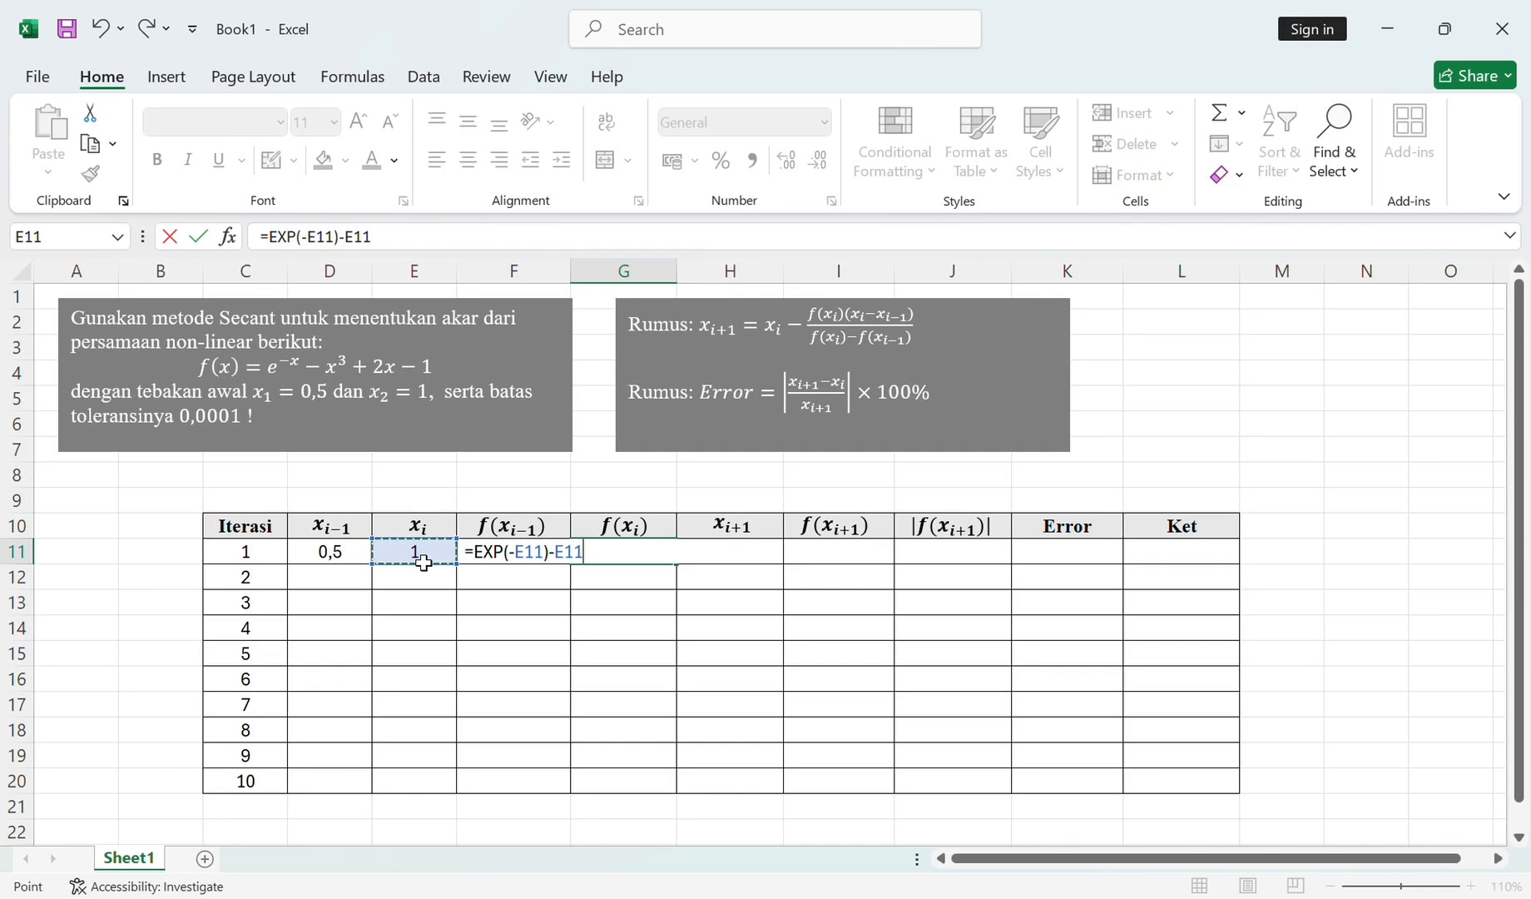
pyautogui.write('^3')
pyautogui.click(566, 556)
pyautogui.write('9')
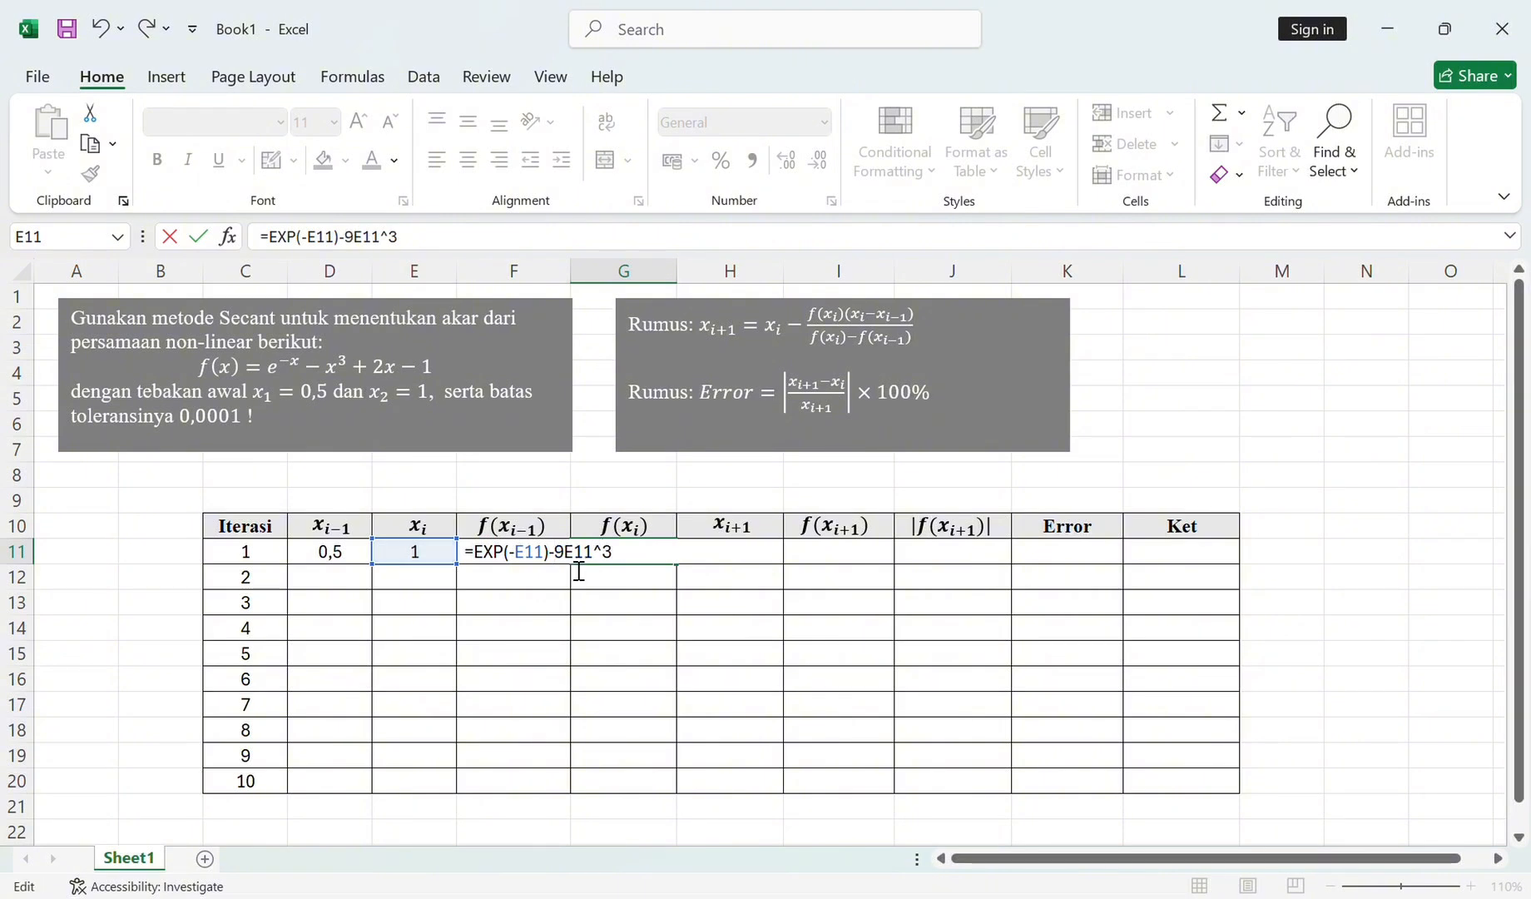
pyautogui.press('BackSpace')
pyautogui.write('(')
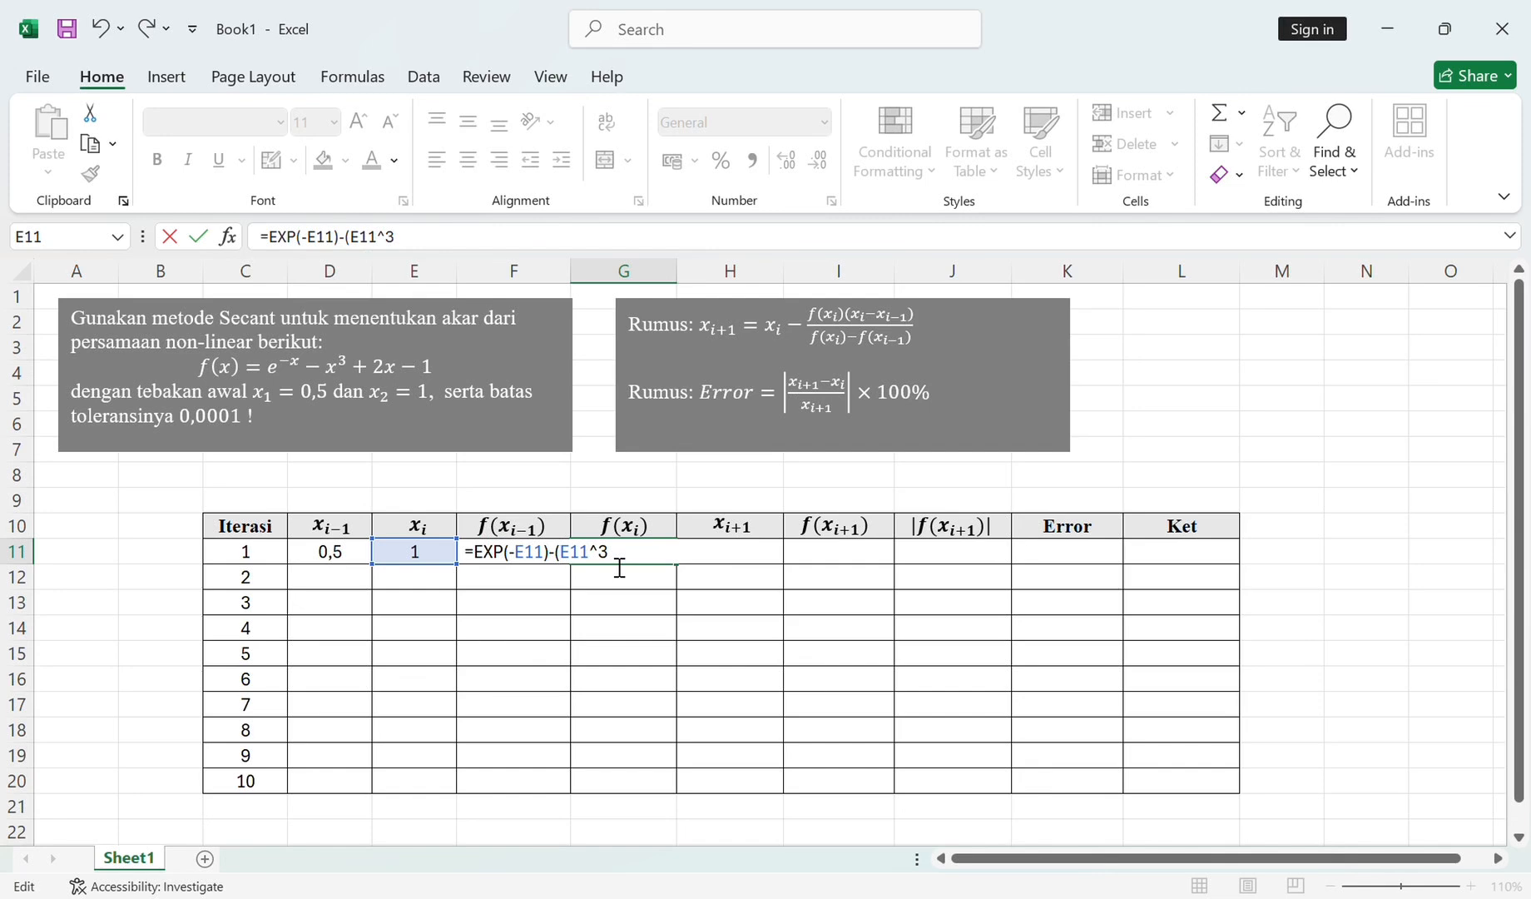
pyautogui.write(')+(2*')
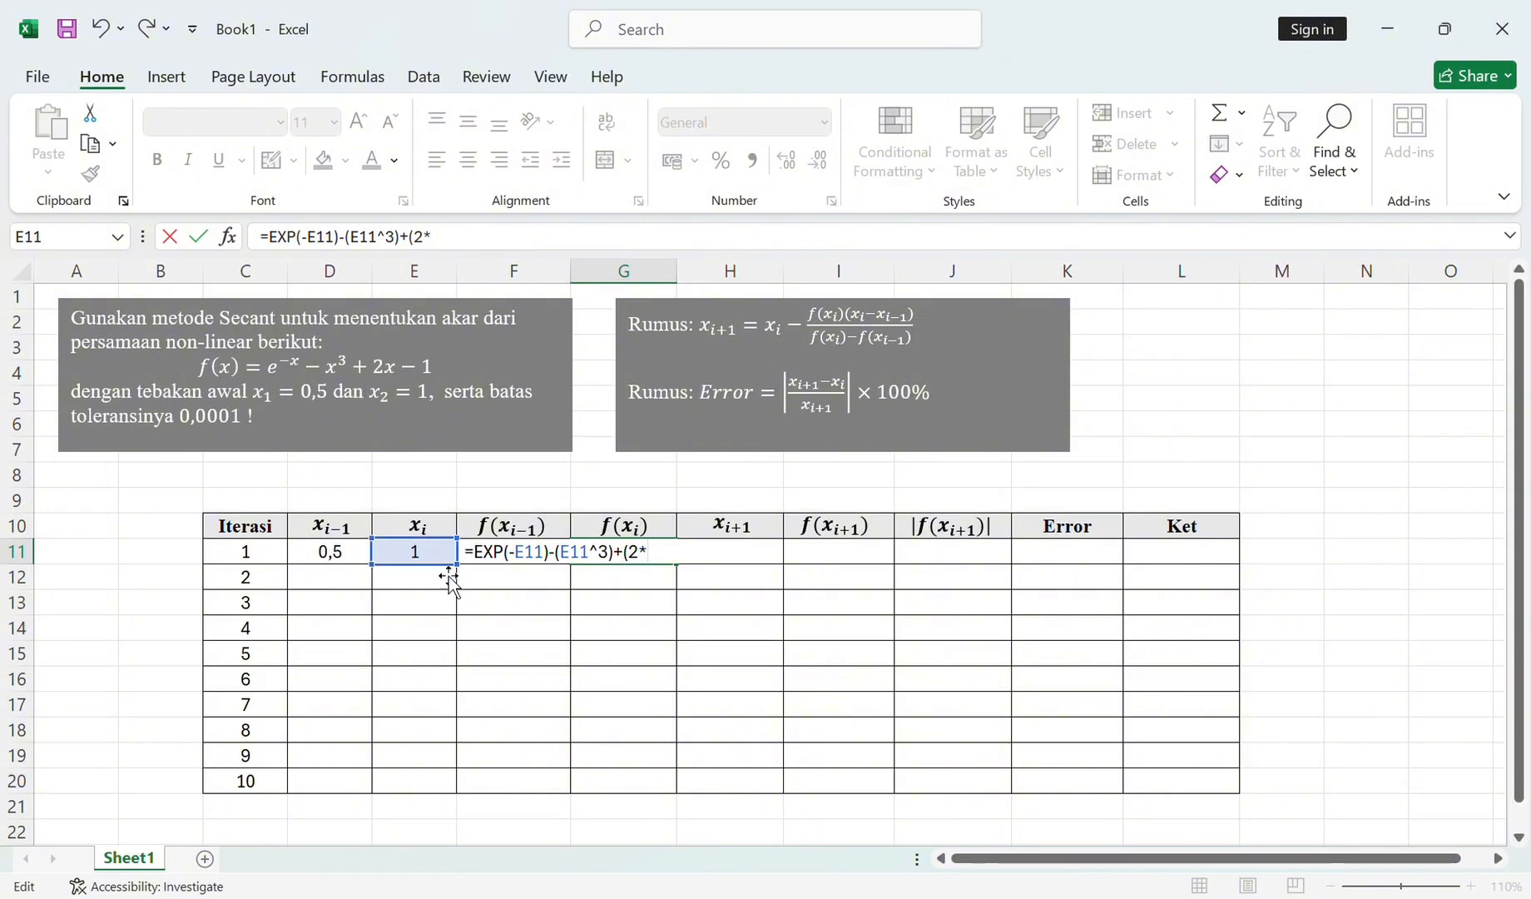
pyautogui.click(424, 564)
pyautogui.write(')-')
pyautogui.write('11)-1')
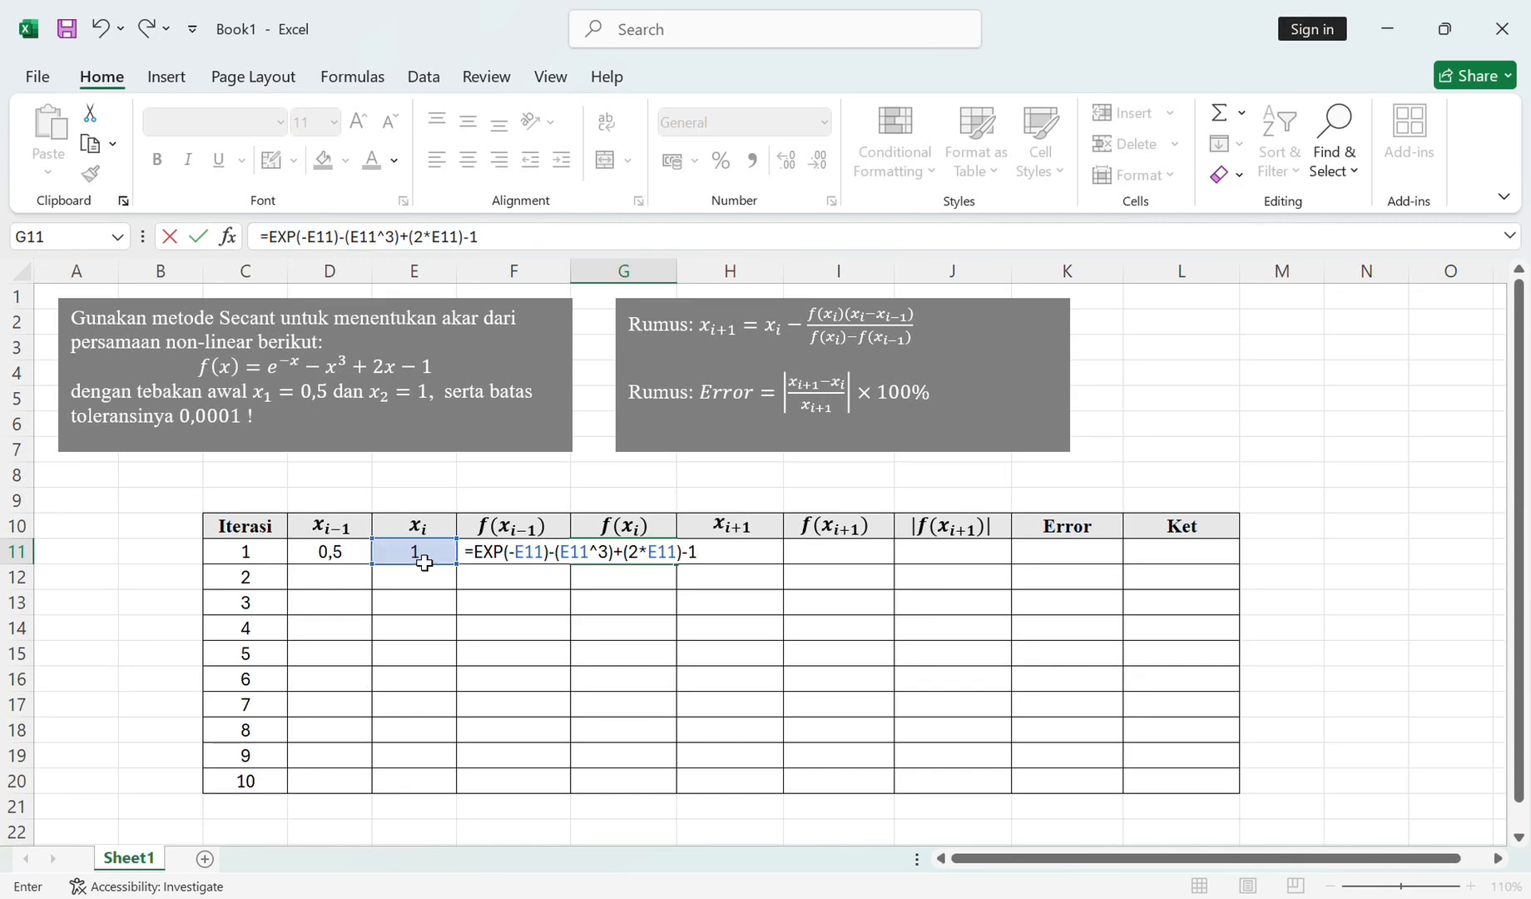
pyautogui.press('Return')
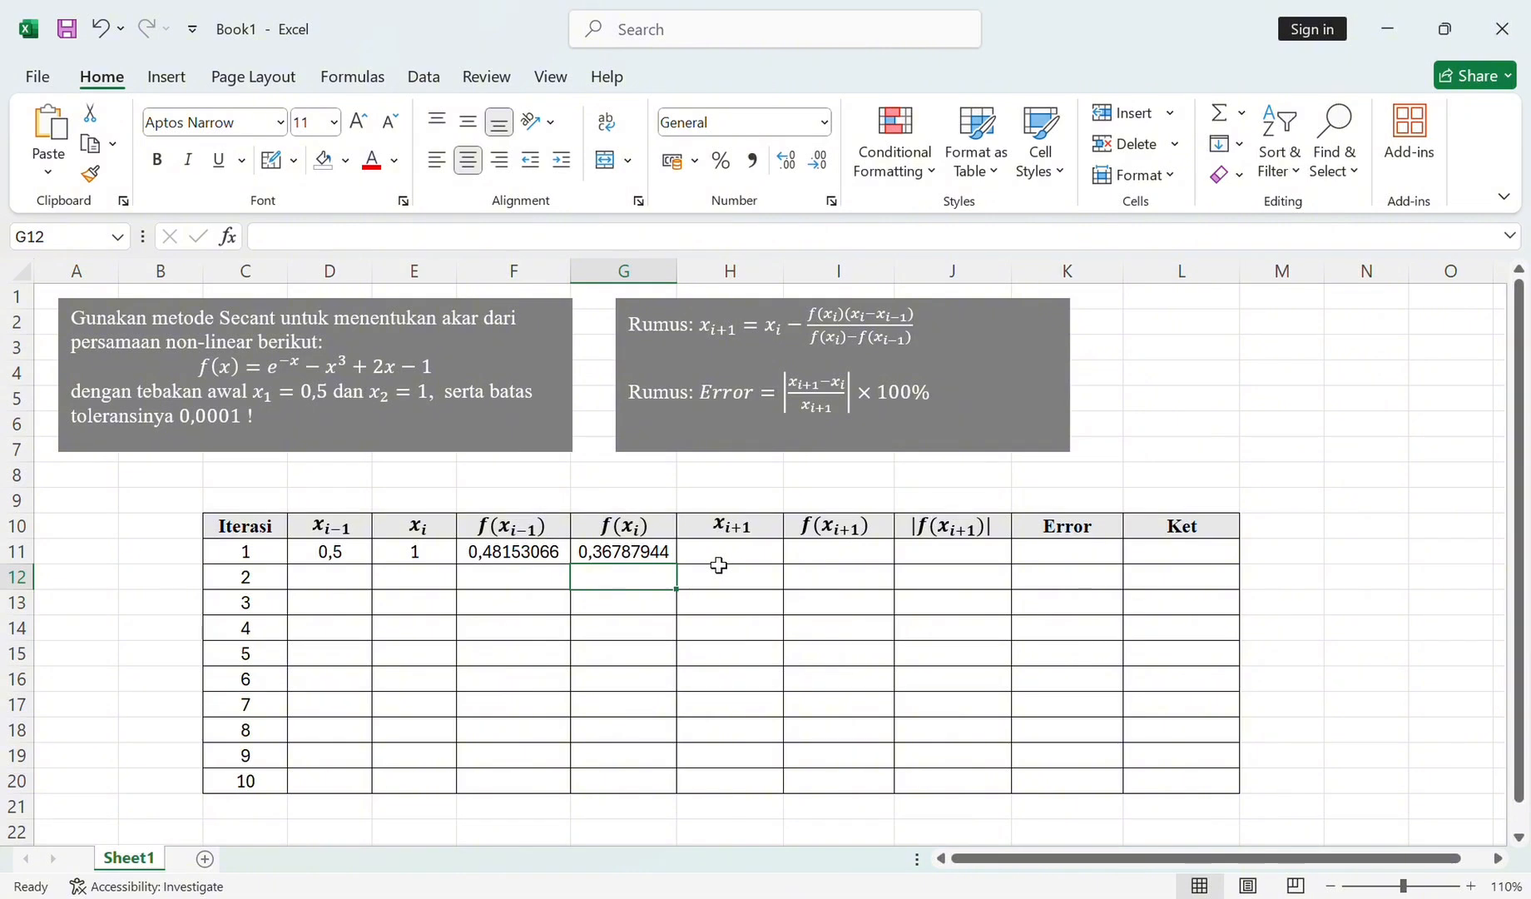
# Calculate x(i+1) for iteration 1 in H11 with the Secant formula =E11-G11*(E11-D11)/(G11-F11)
pyautogui.click(718, 563)
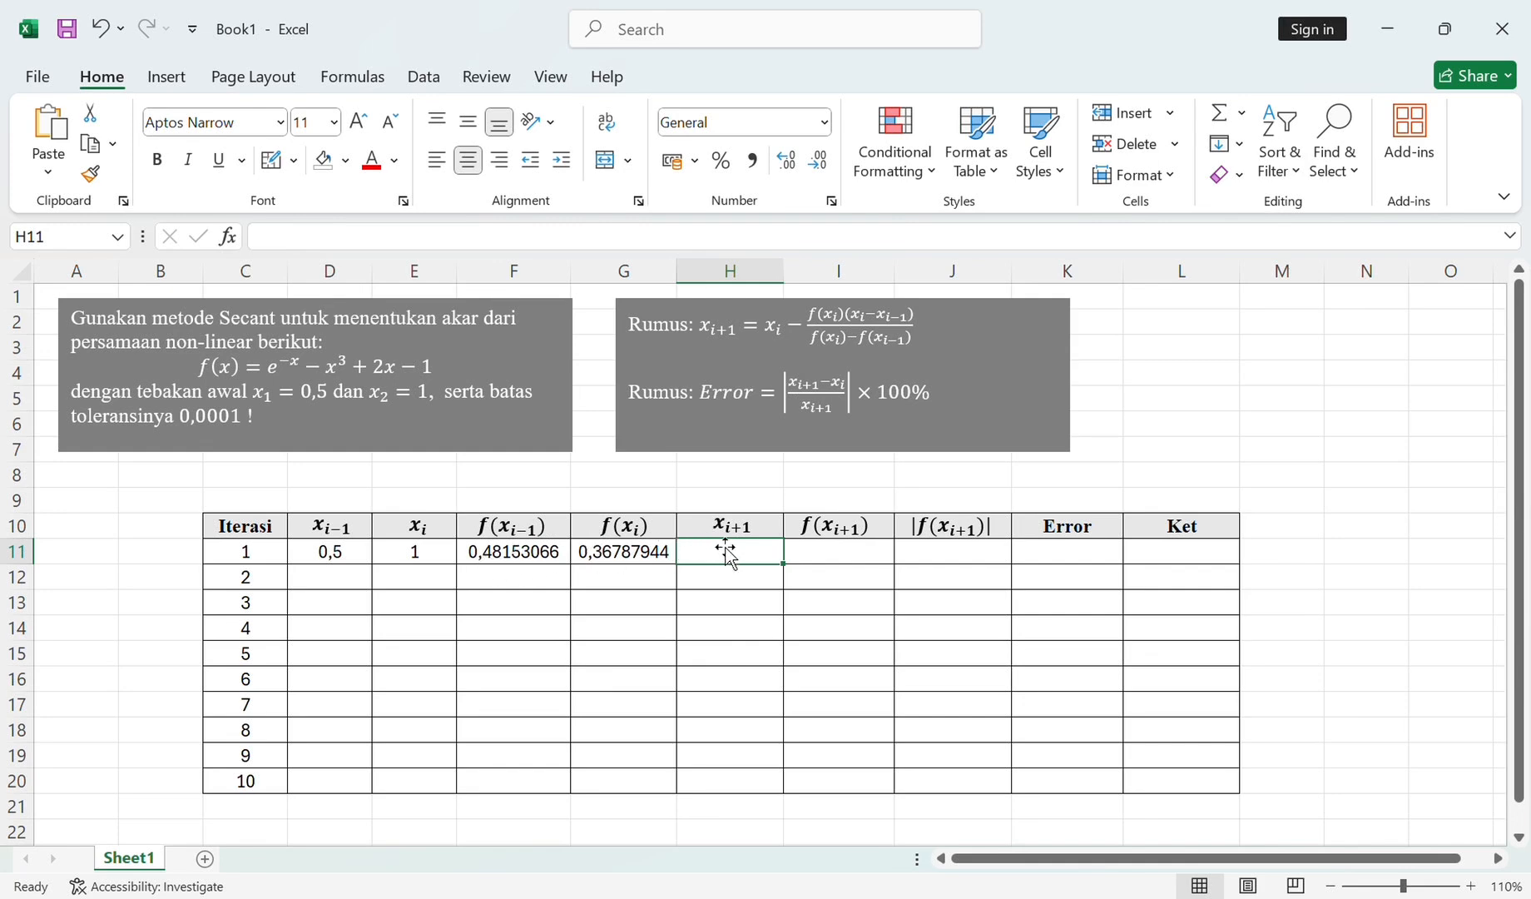
pyautogui.write('=')
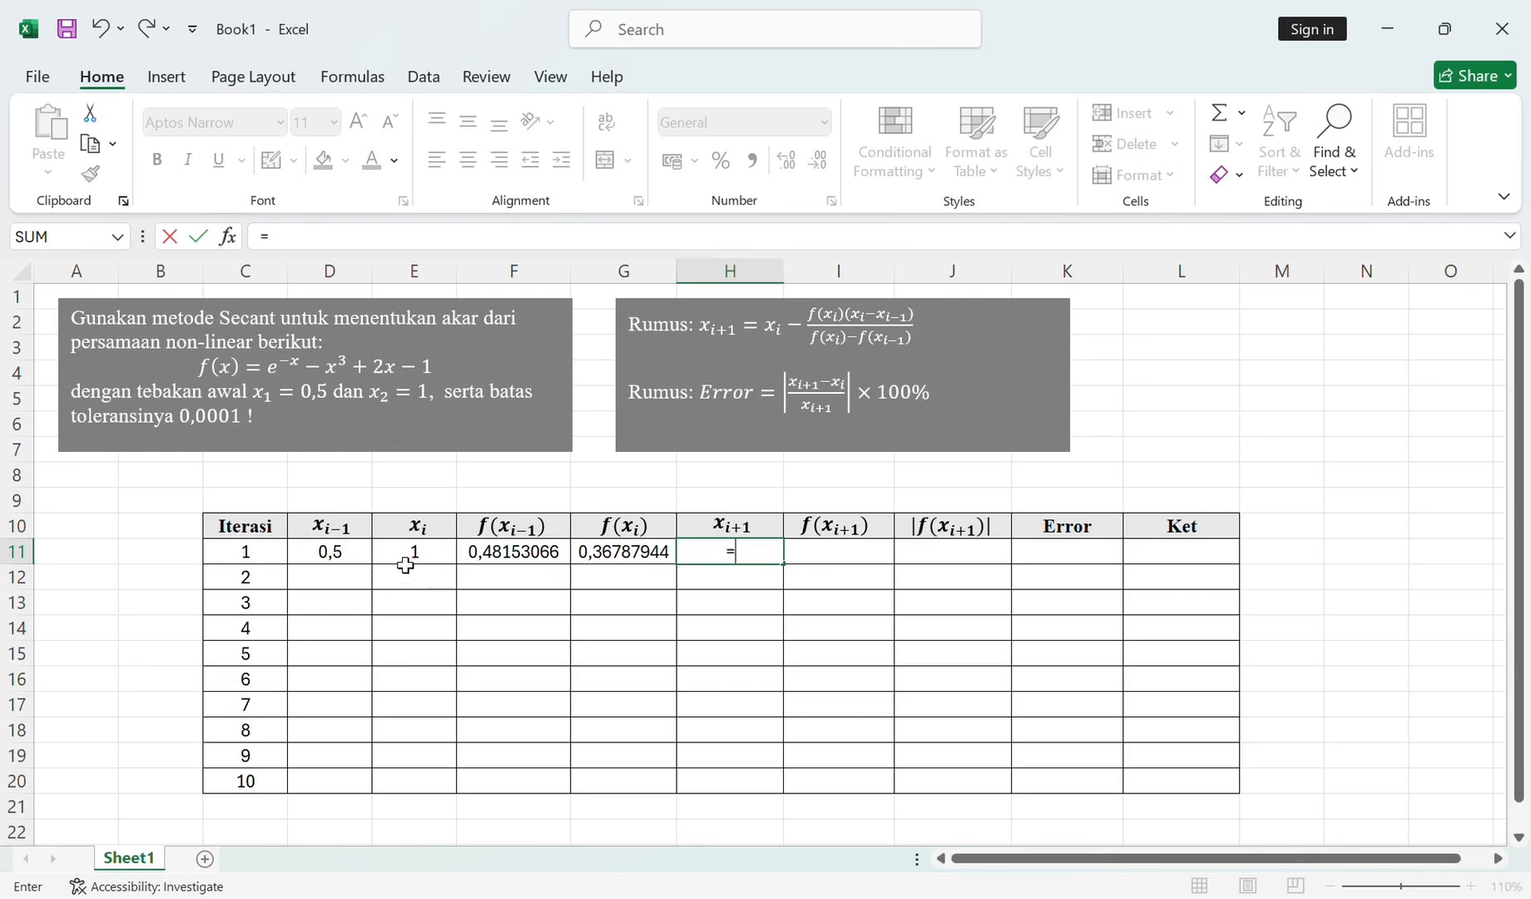
pyautogui.click(406, 563)
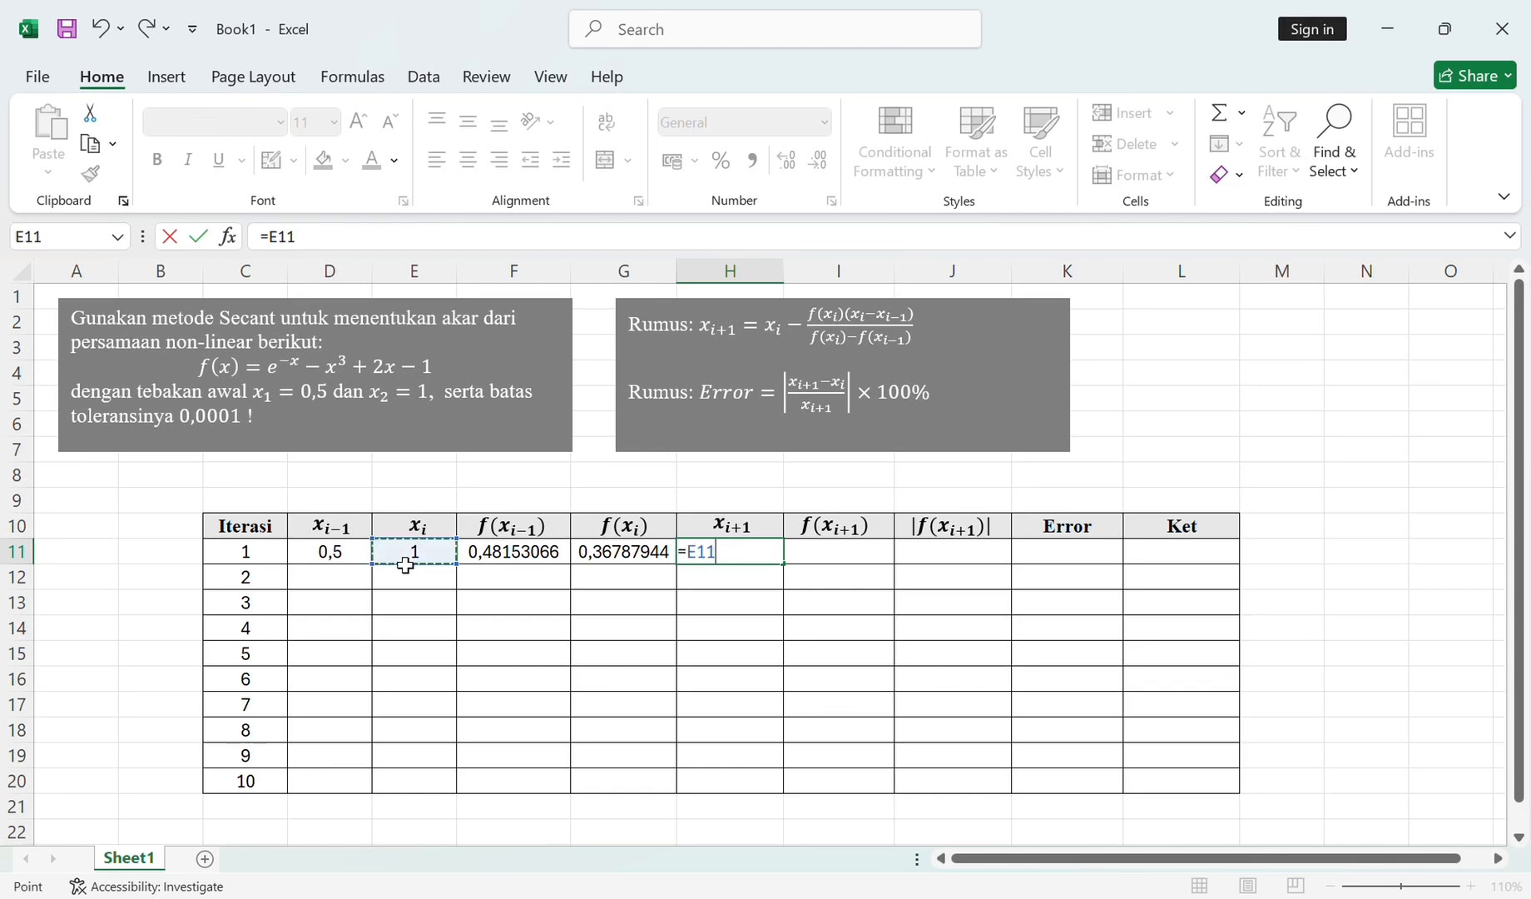
pyautogui.write('-')
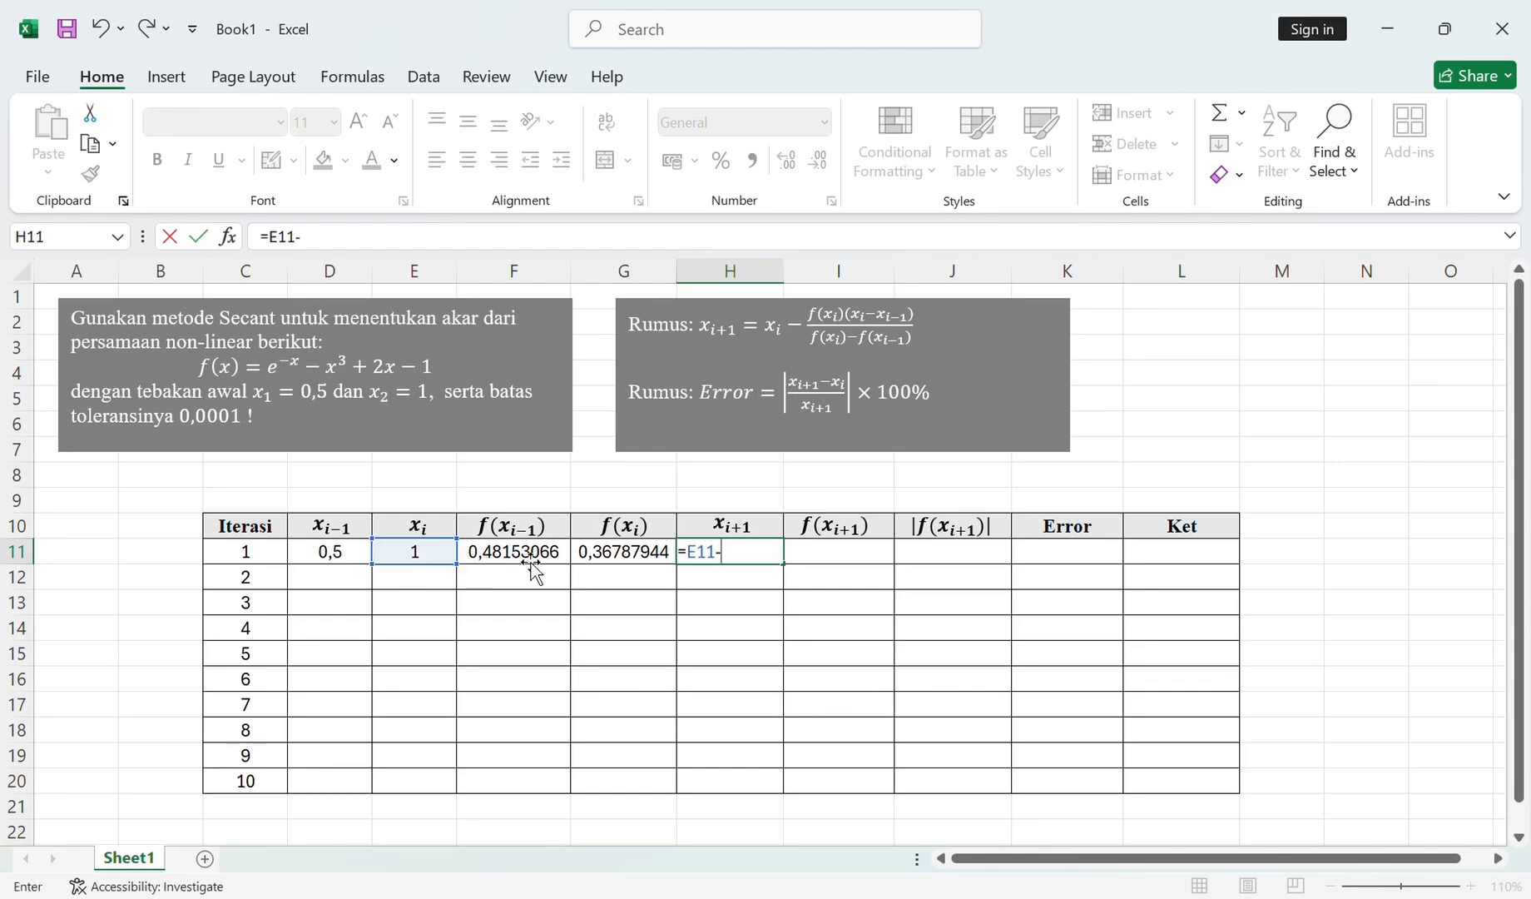
pyautogui.click(621, 565)
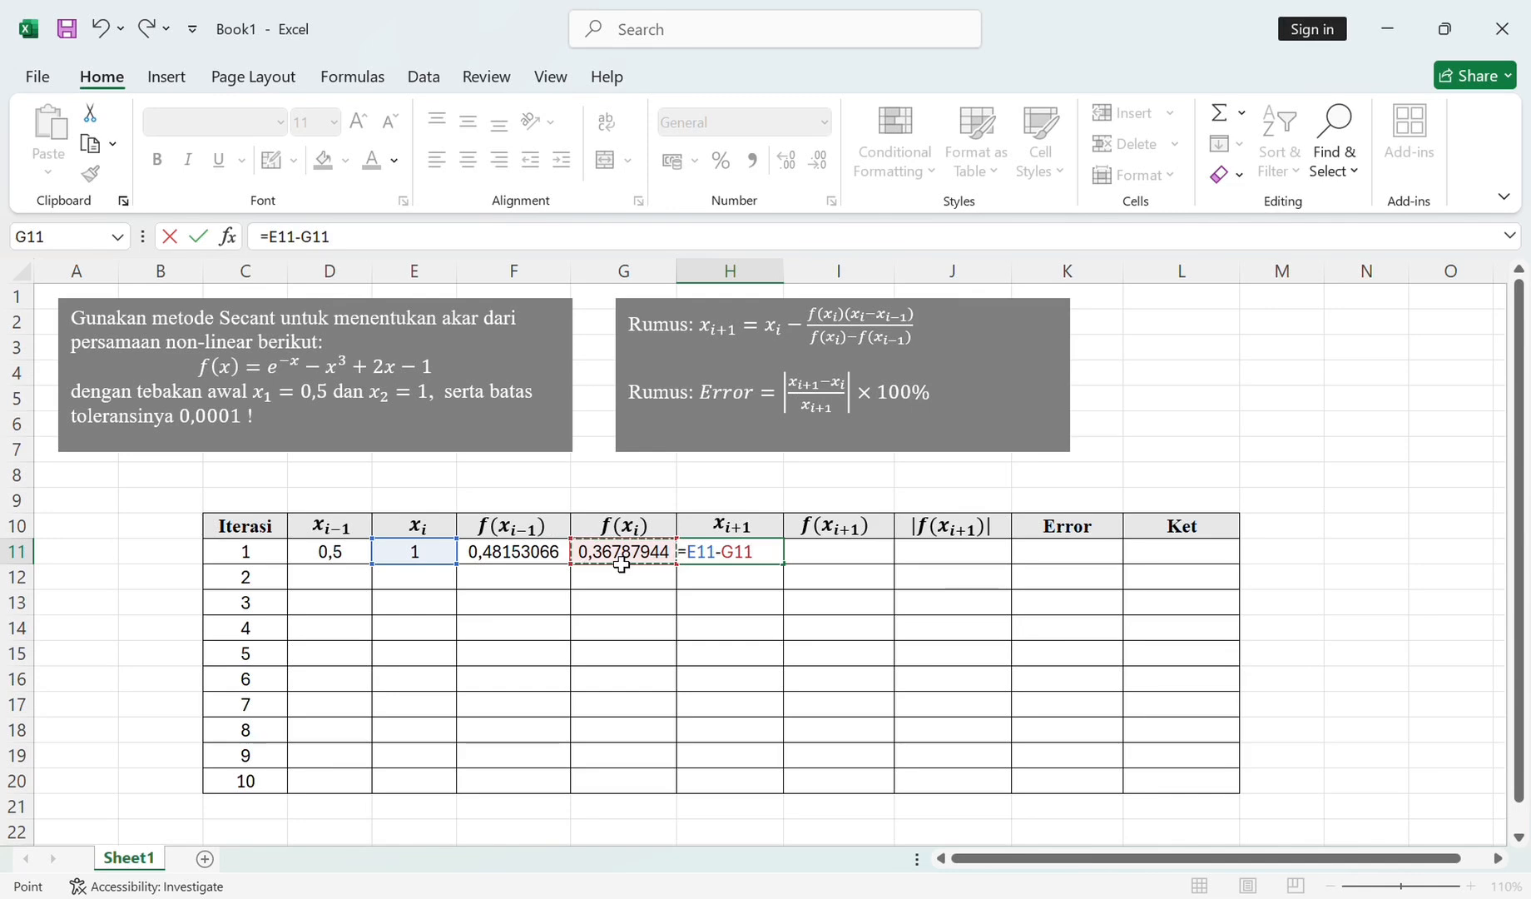
pyautogui.write('*(')
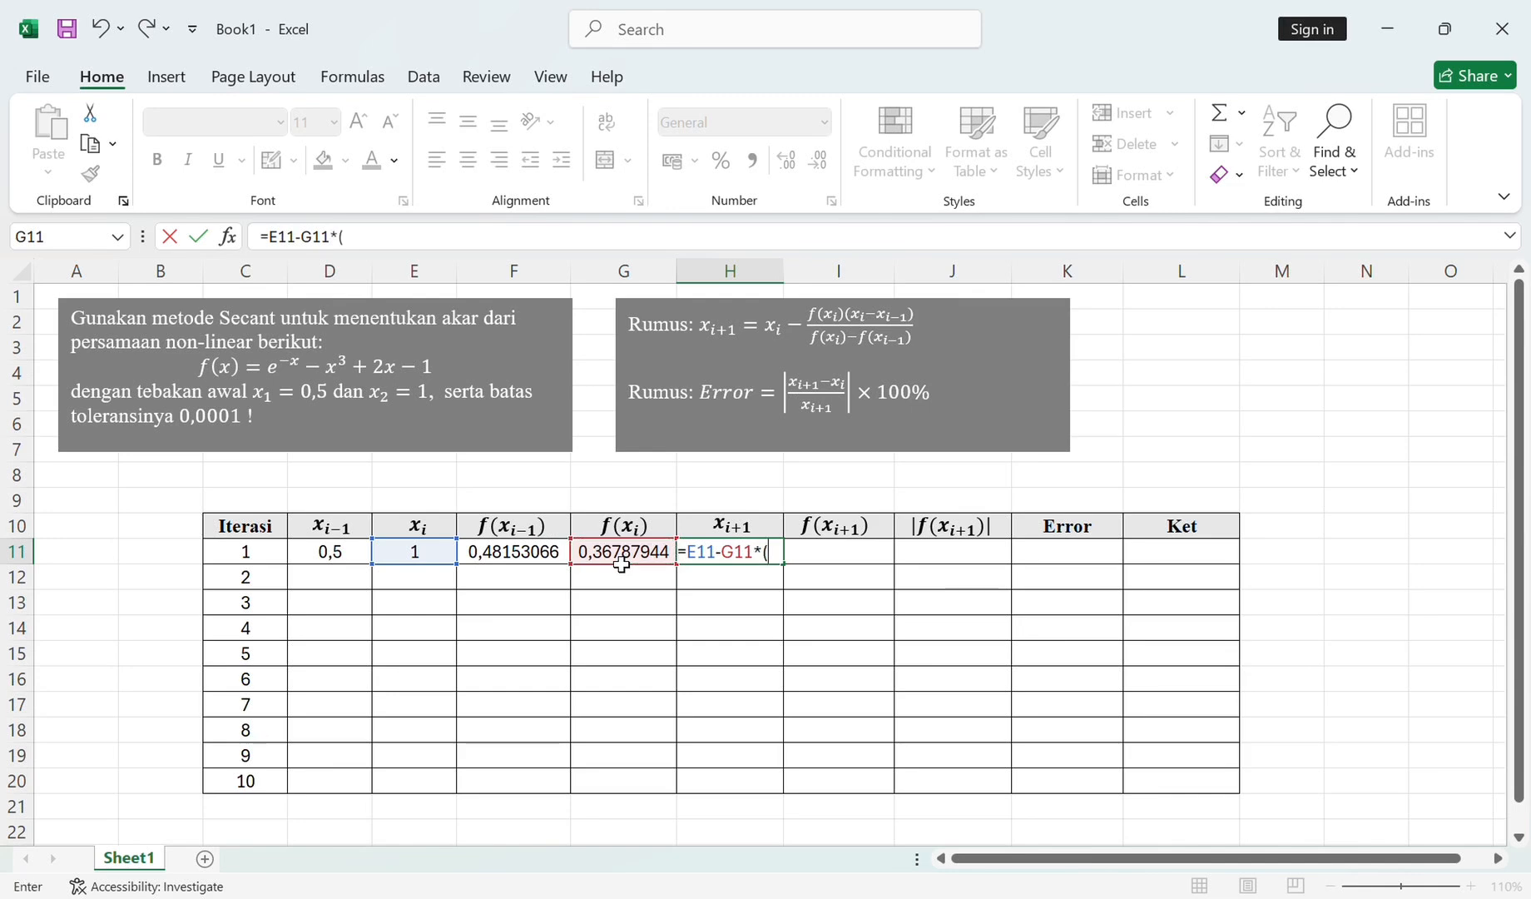
pyautogui.click(449, 566)
pyautogui.write('-')
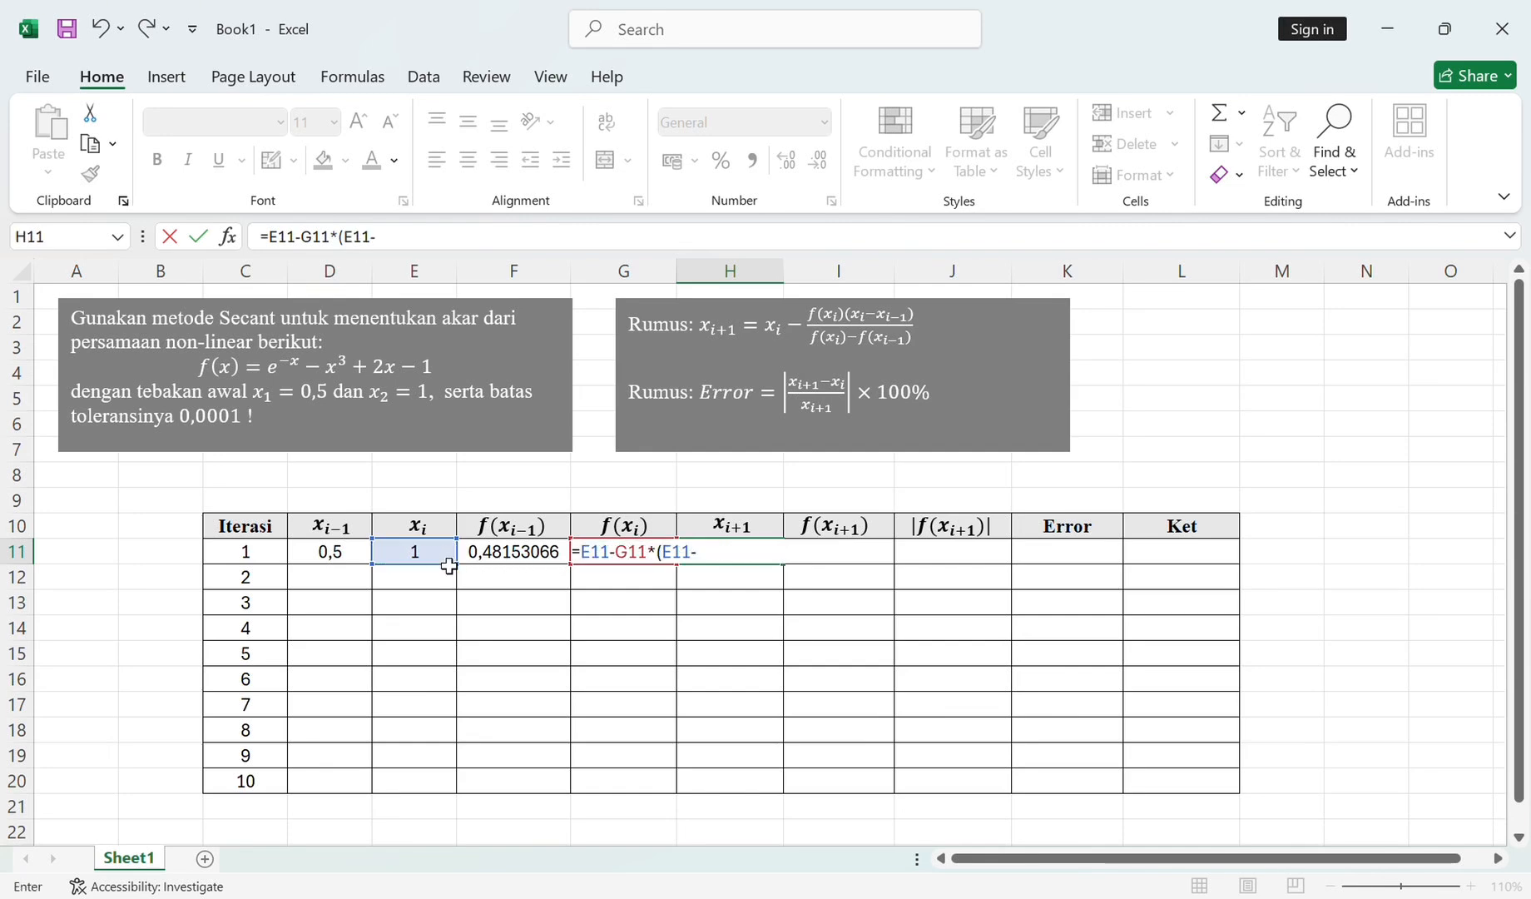
pyautogui.click(354, 564)
pyautogui.write(')/')
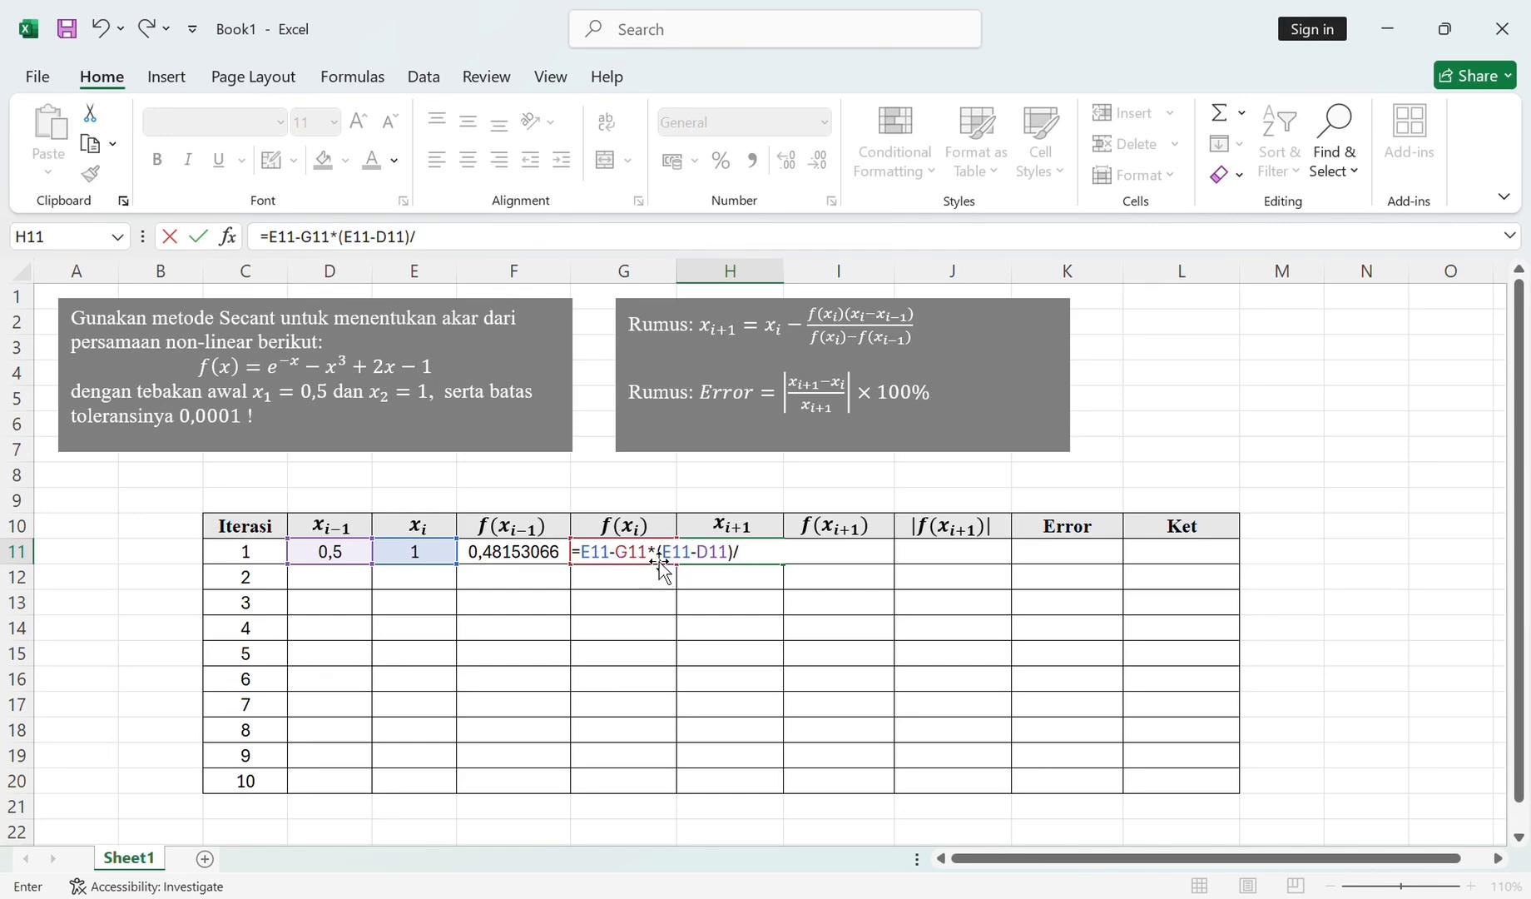
pyautogui.click(428, 245)
pyautogui.write('G11')
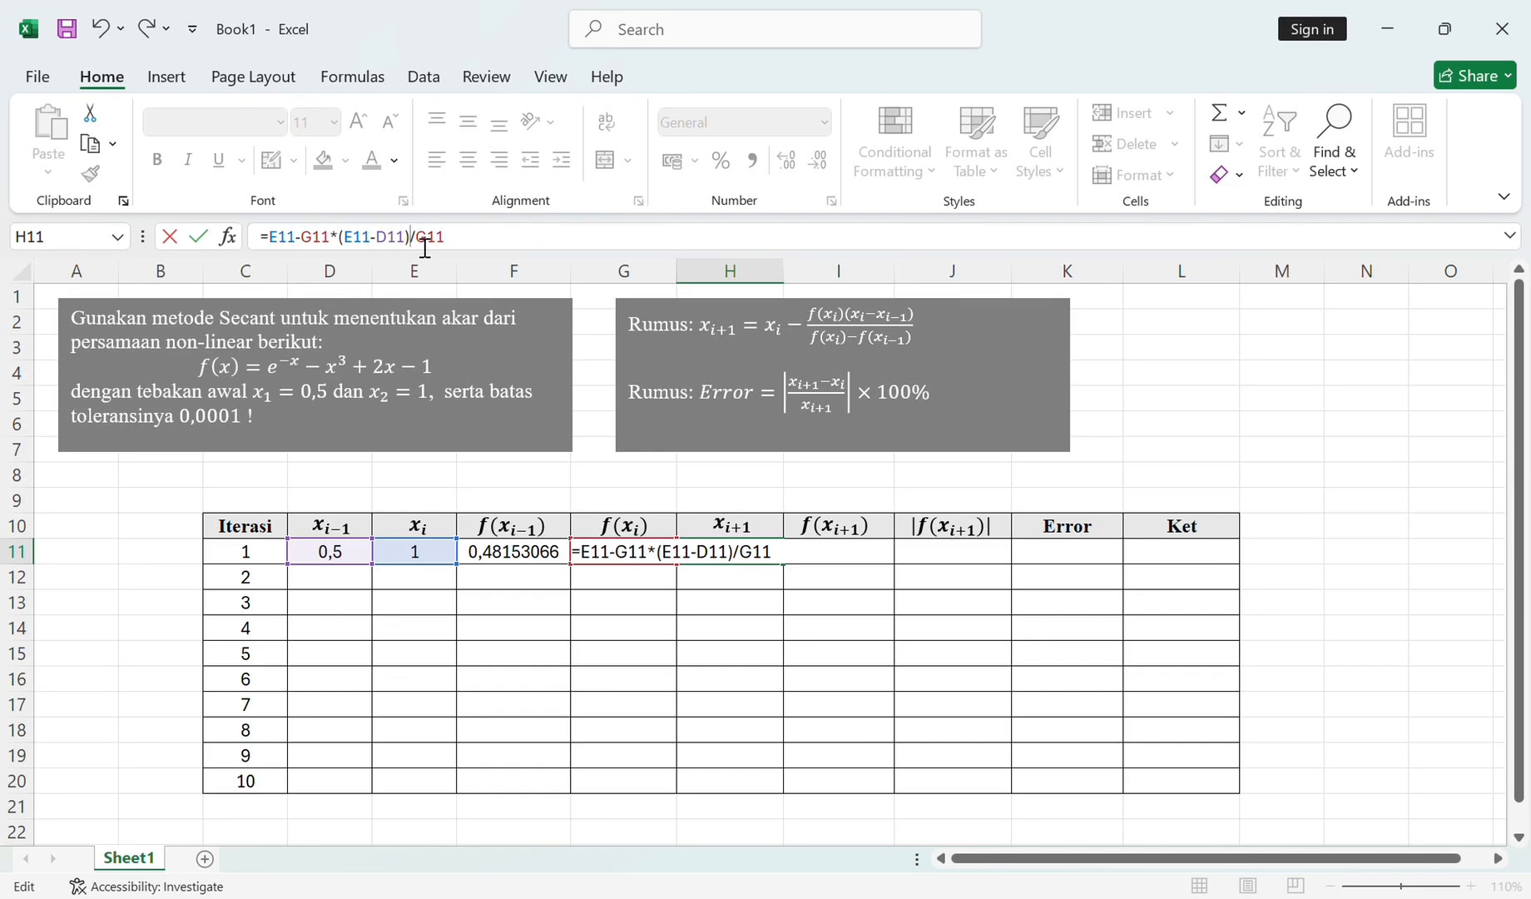
pyautogui.click(417, 246)
pyautogui.write('(')
pyautogui.click(526, 562)
pyautogui.write(')')
pyautogui.press('Return')
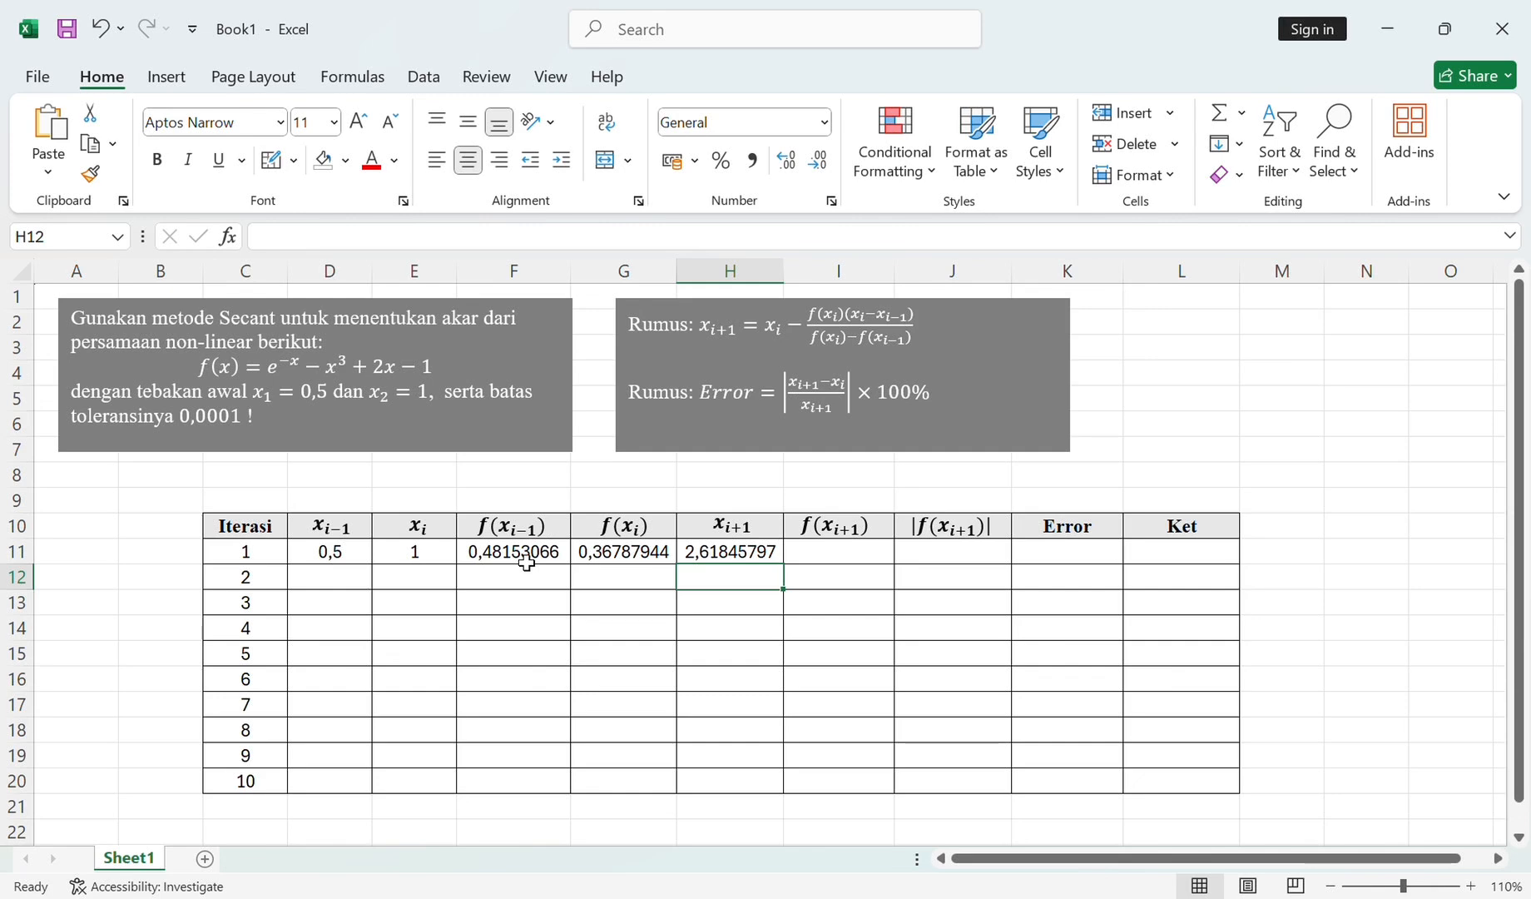
# Calculate f(x(i+1)) for iteration 1 in I11 with the formula =EXP(-H11)-(H11^3)+(2*H11)-1
pyautogui.click(838, 563)
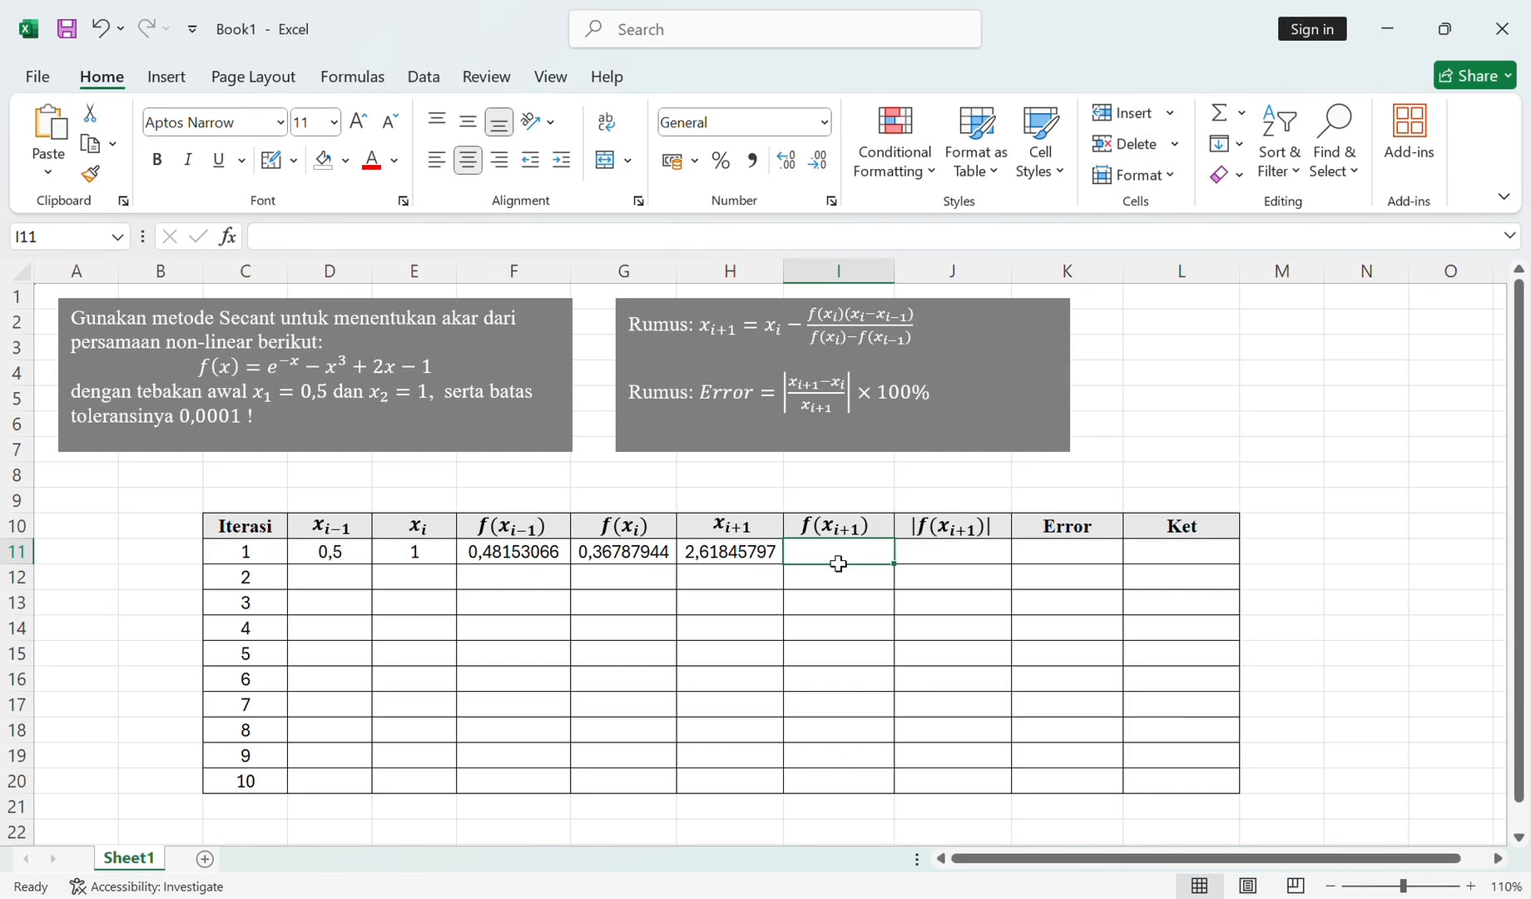
pyautogui.write('=E')
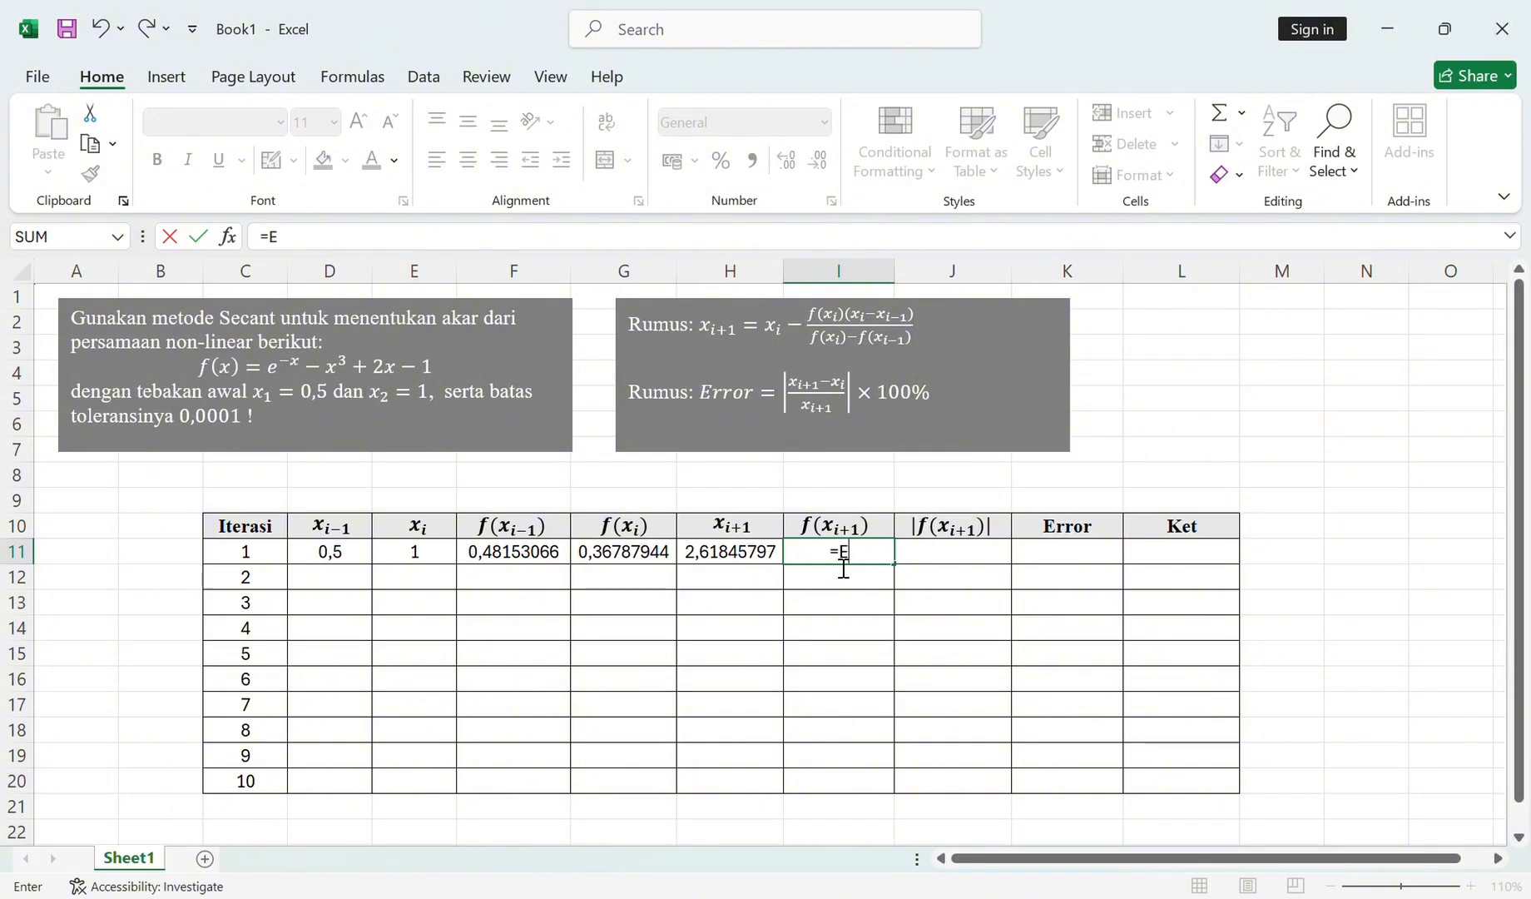
pyautogui.write('XP(-')
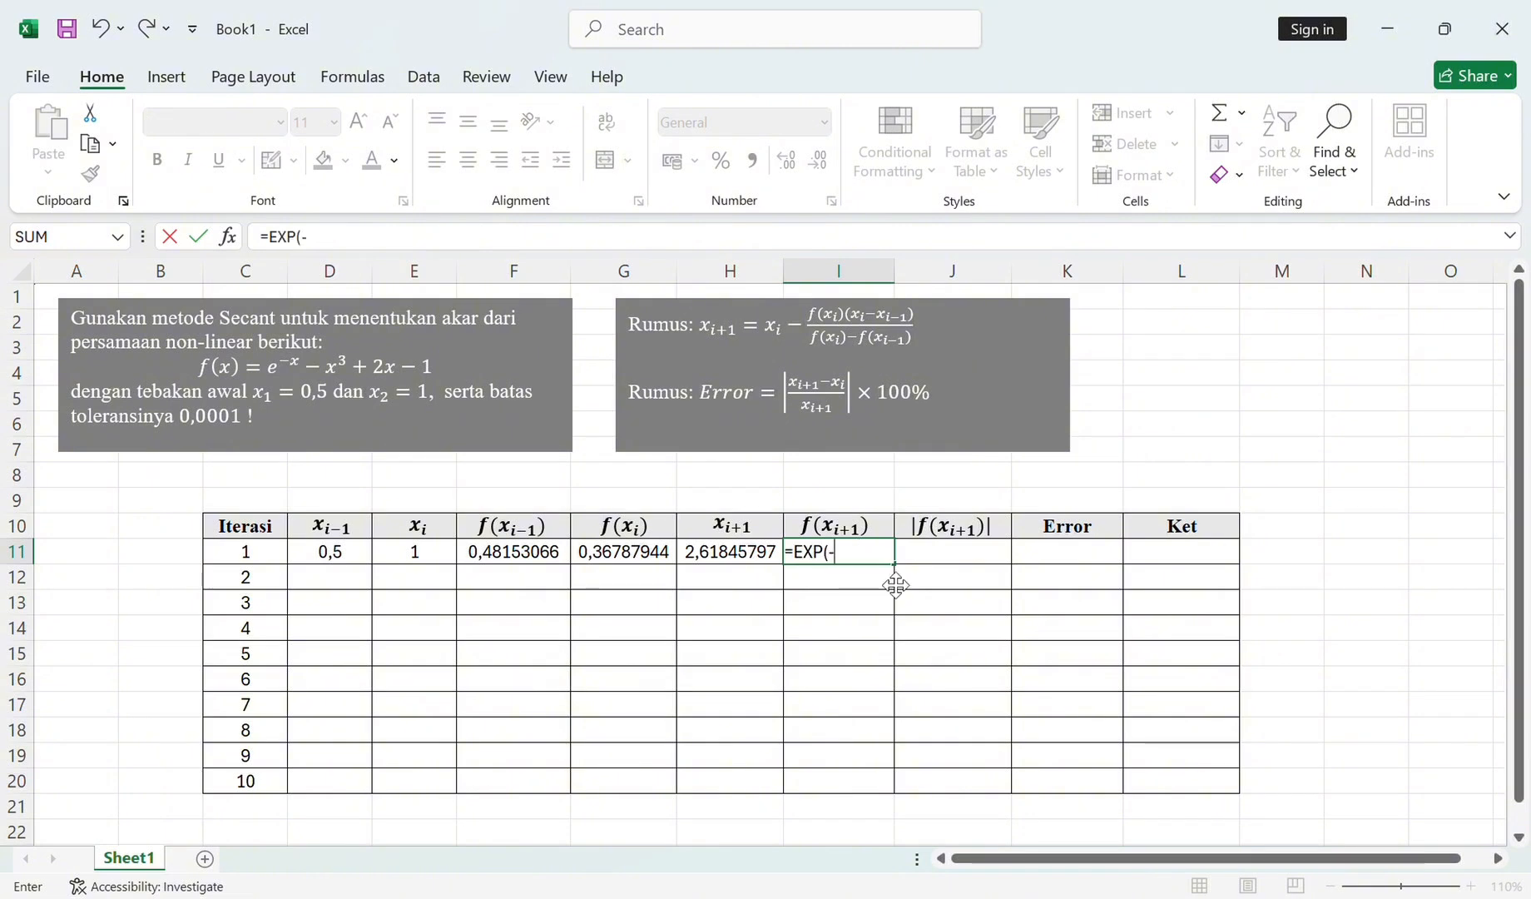
pyautogui.click(754, 560)
pyautogui.write(')-')
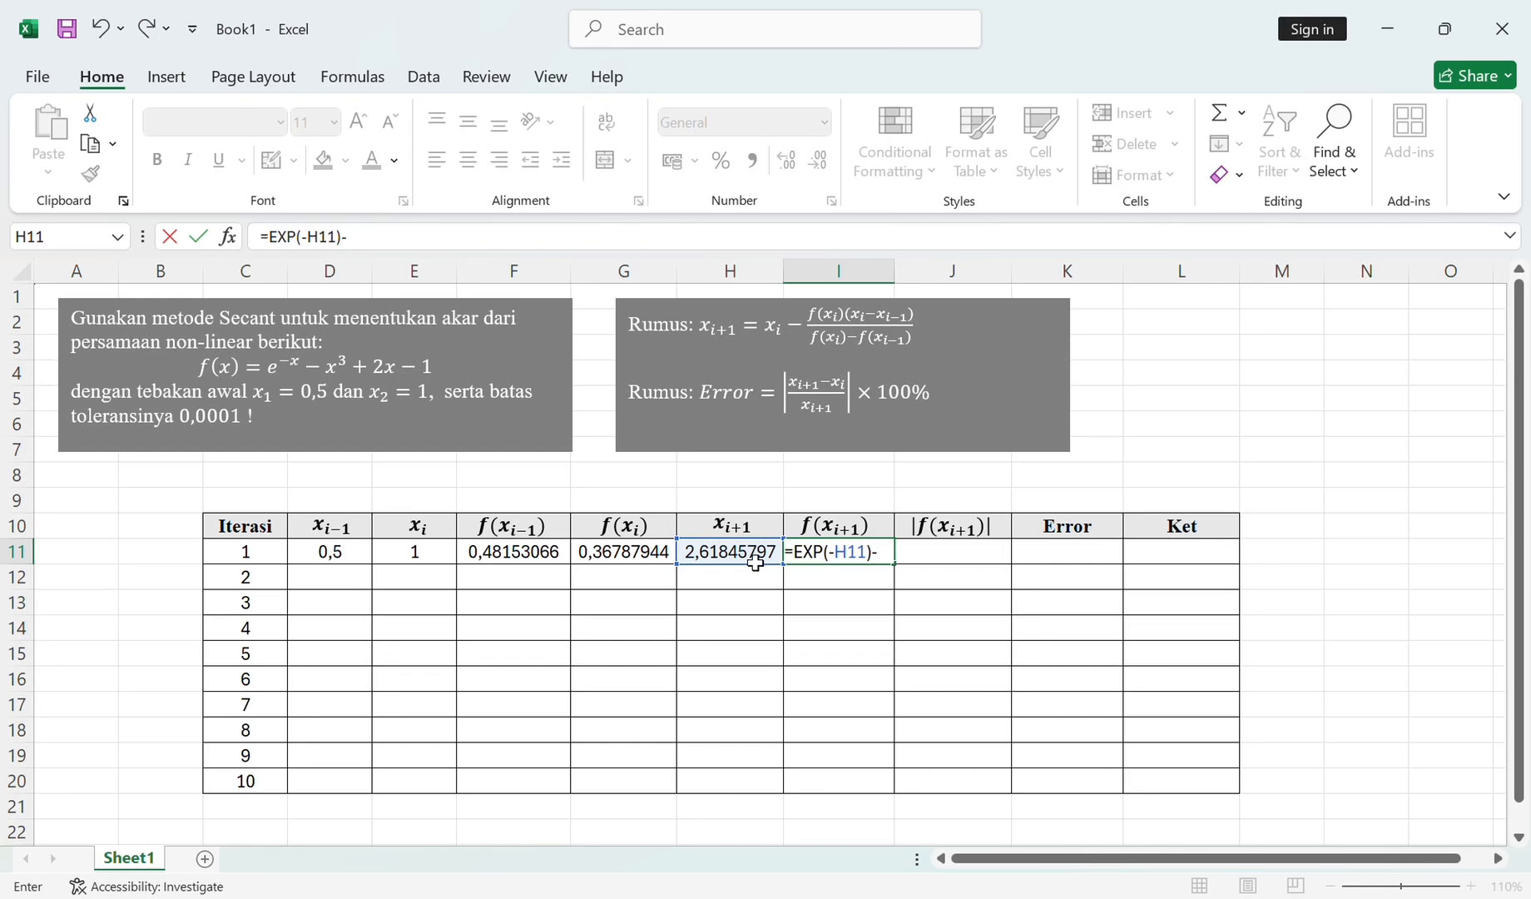
pyautogui.click(755, 563)
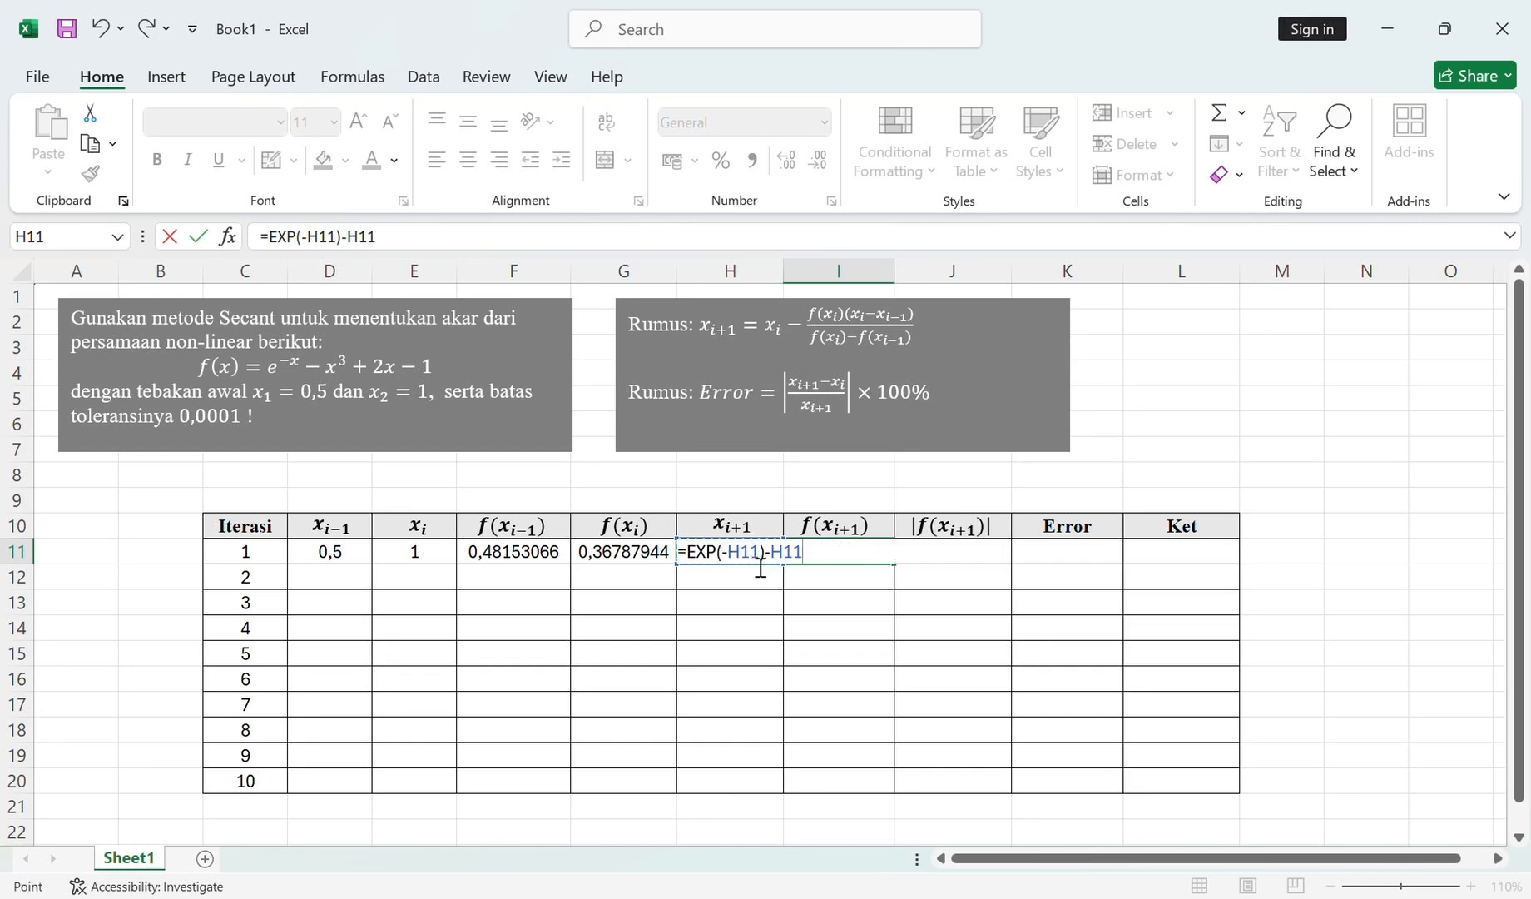
pyautogui.press('Left')
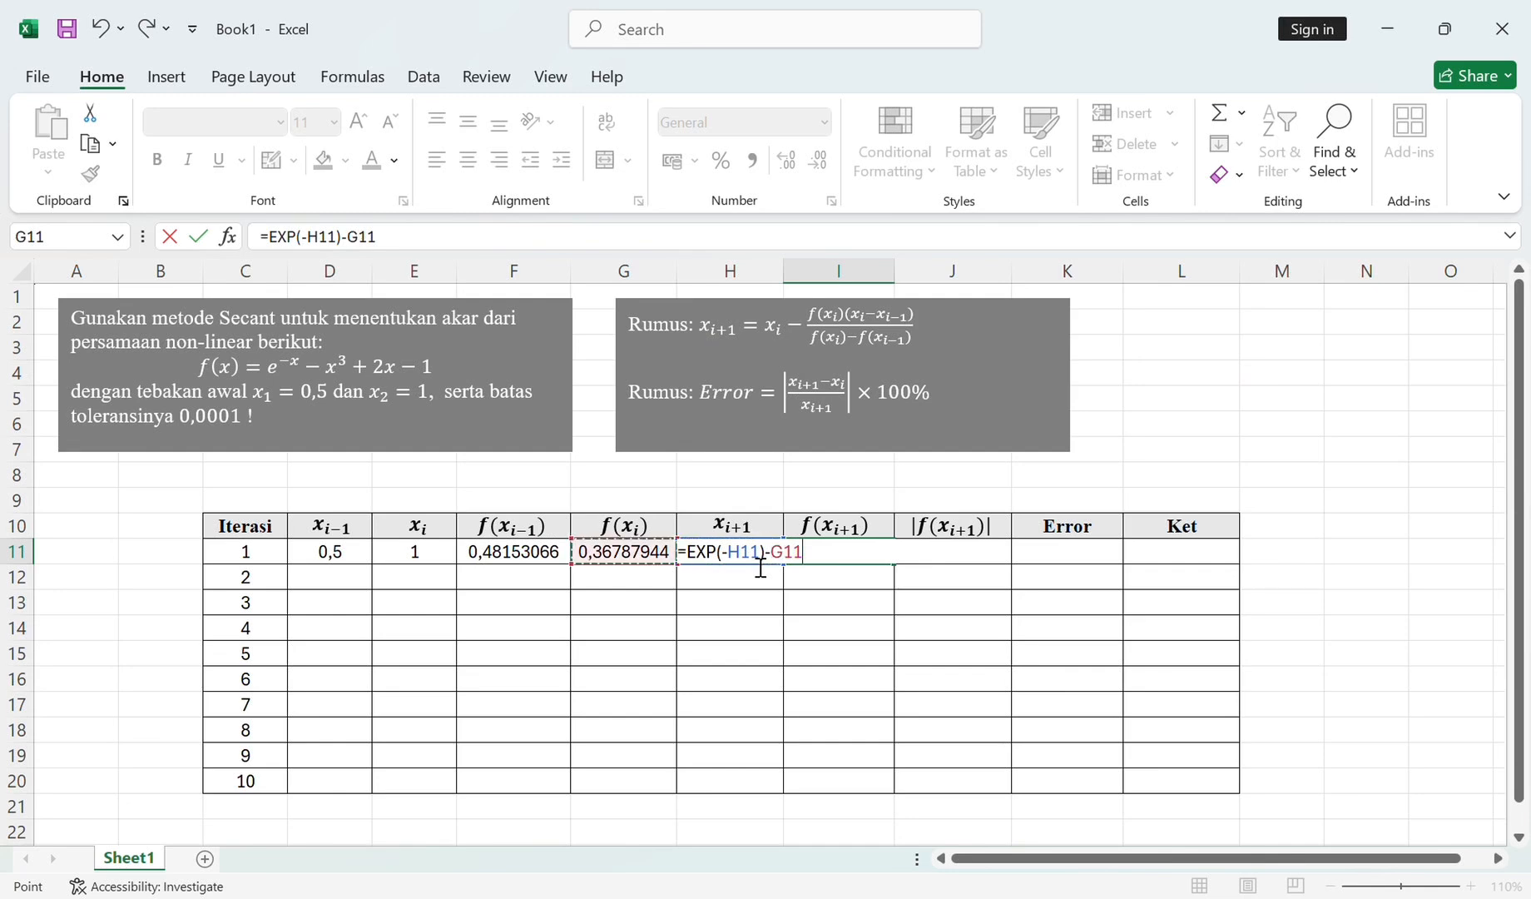
pyautogui.press('Right')
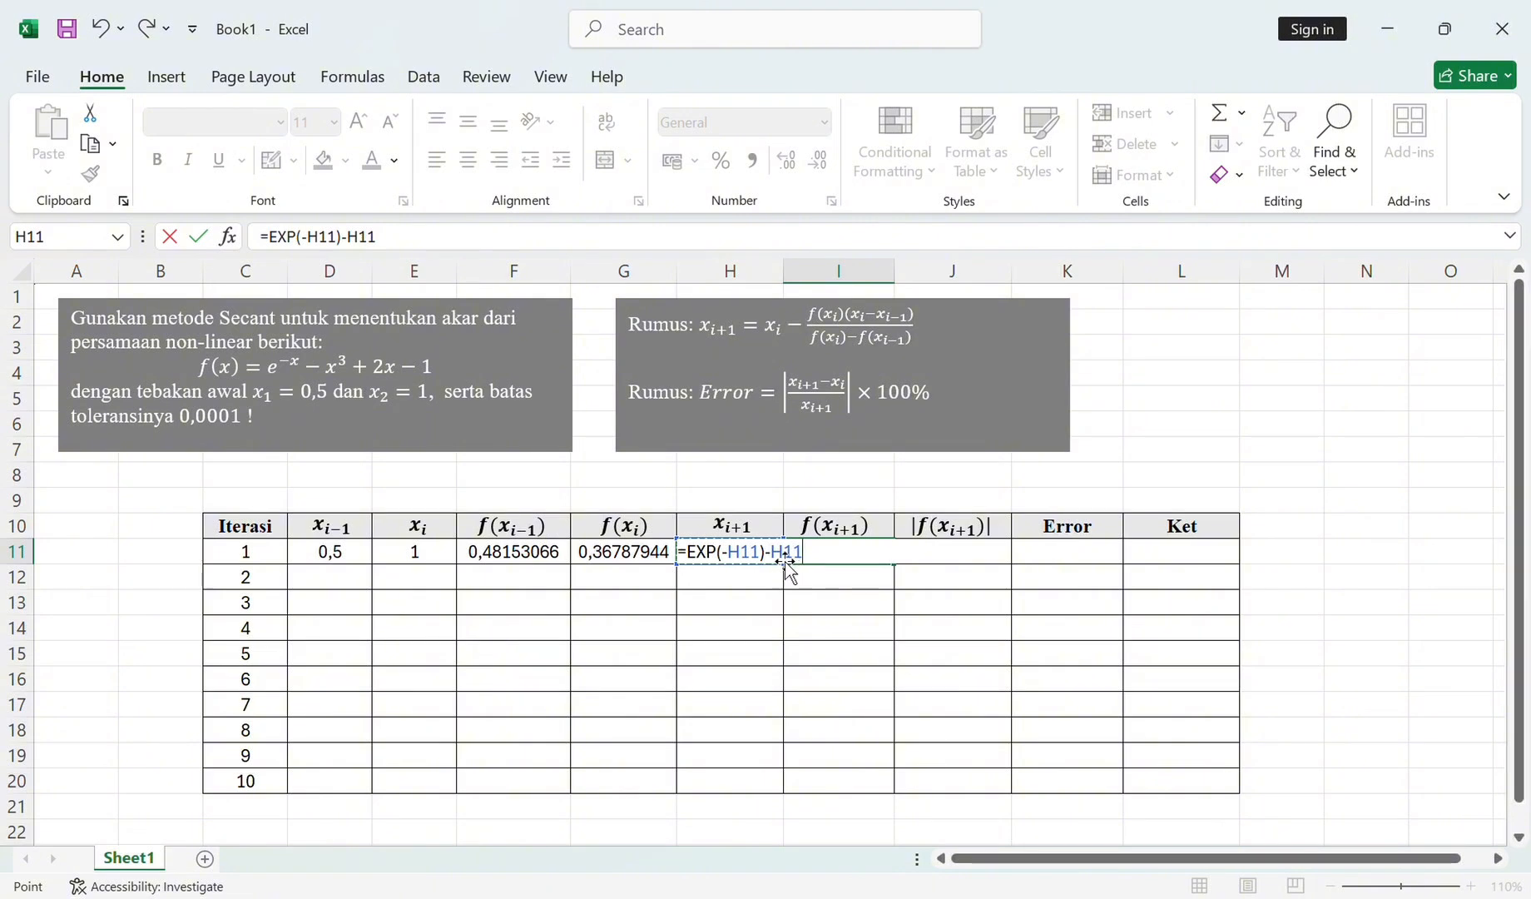
pyautogui.click(784, 563)
pyautogui.write('(')
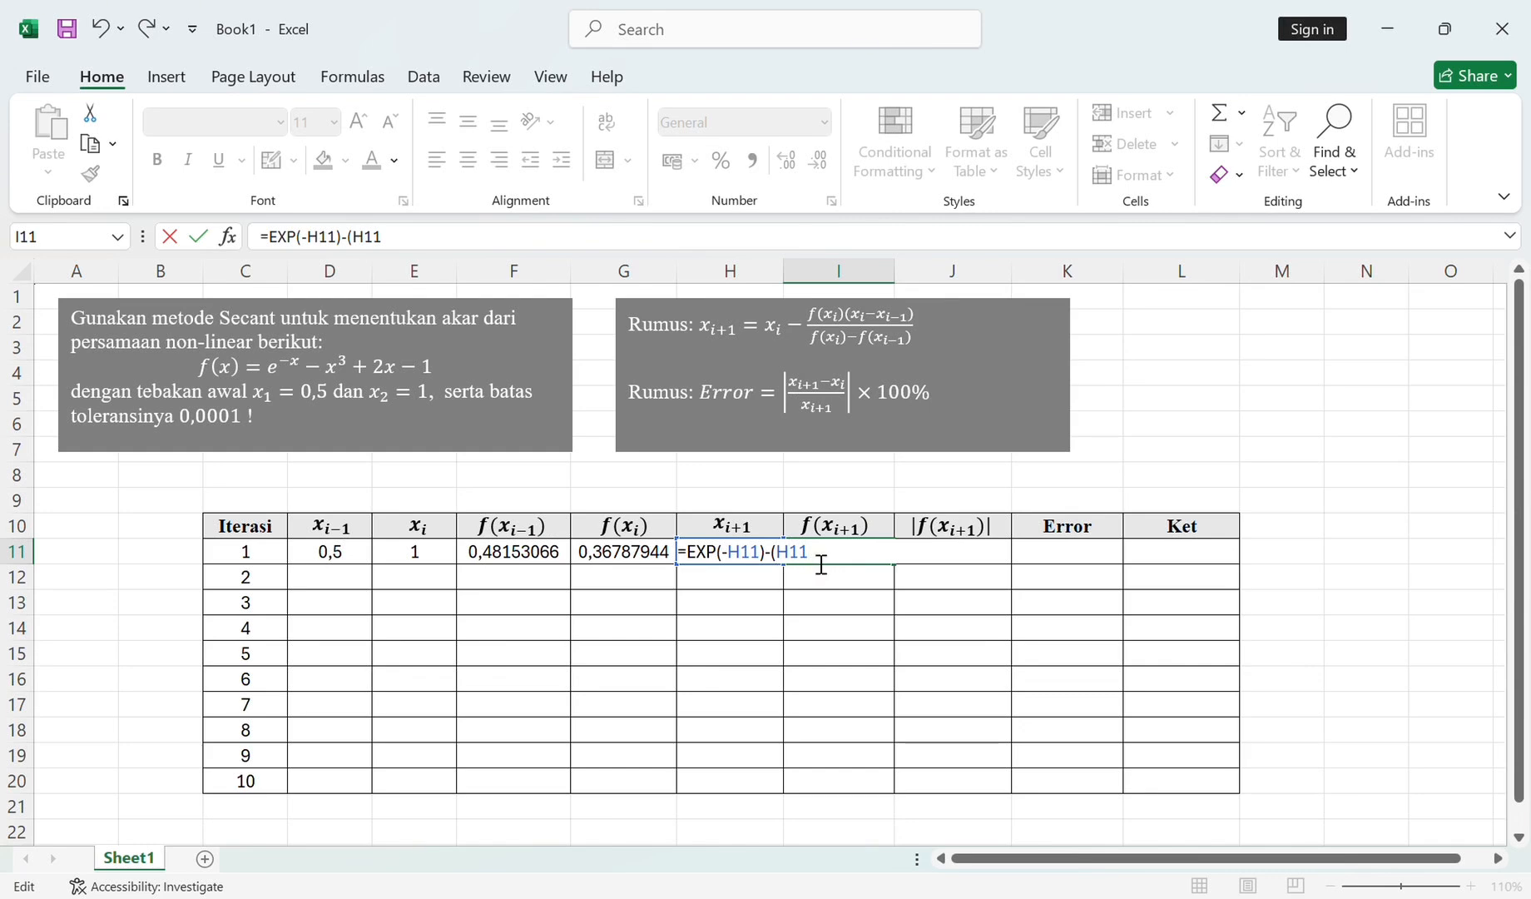
pyautogui.write('^3)+(2*H')
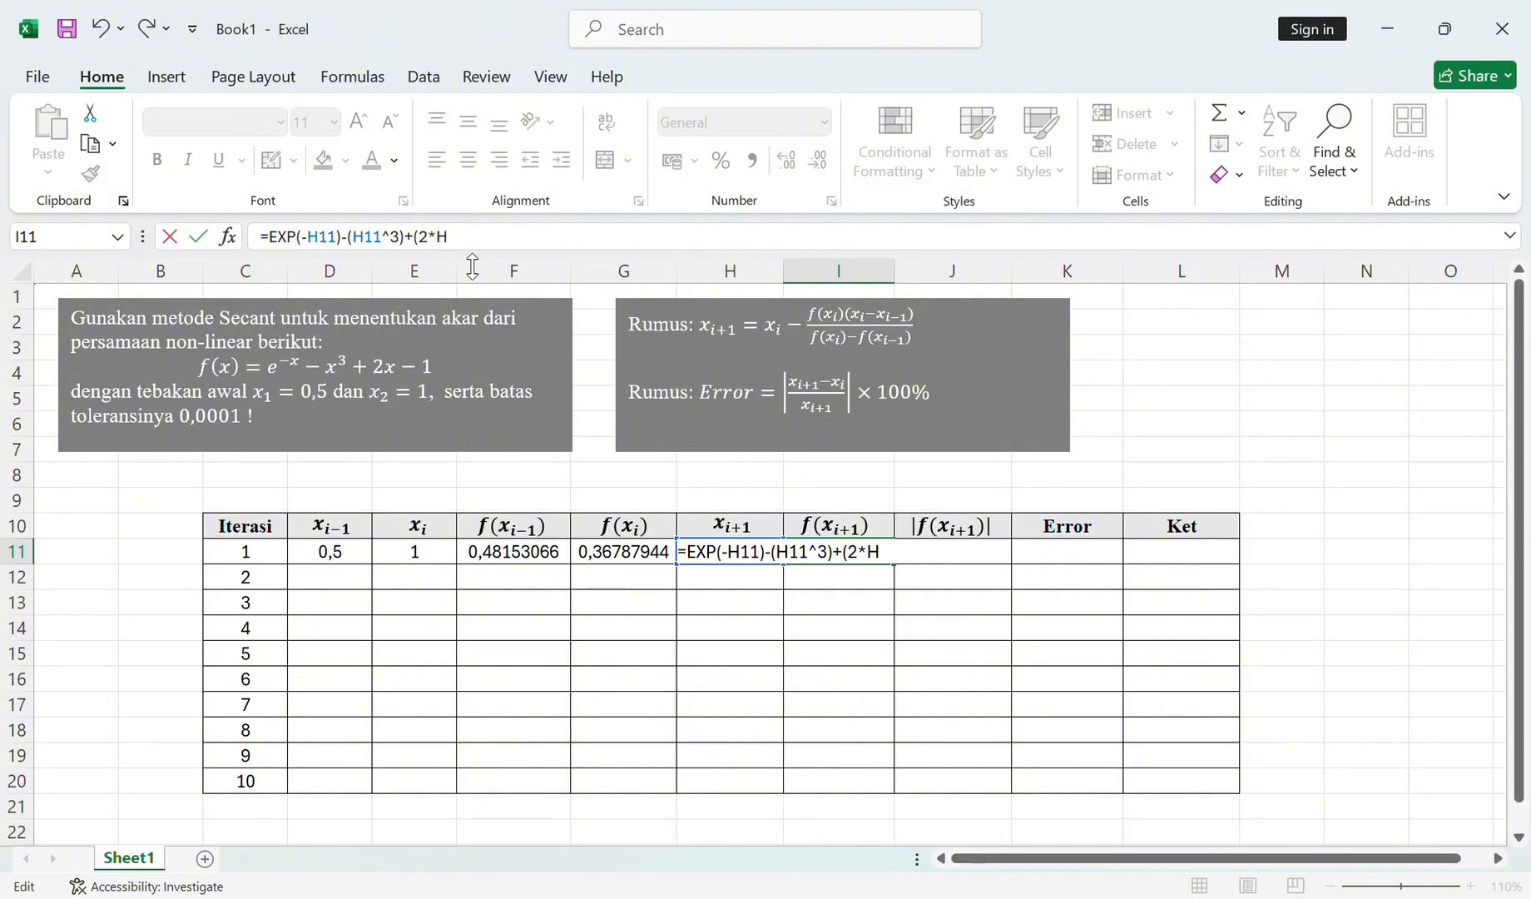
pyautogui.write('11)-1')
pyautogui.press('Return')
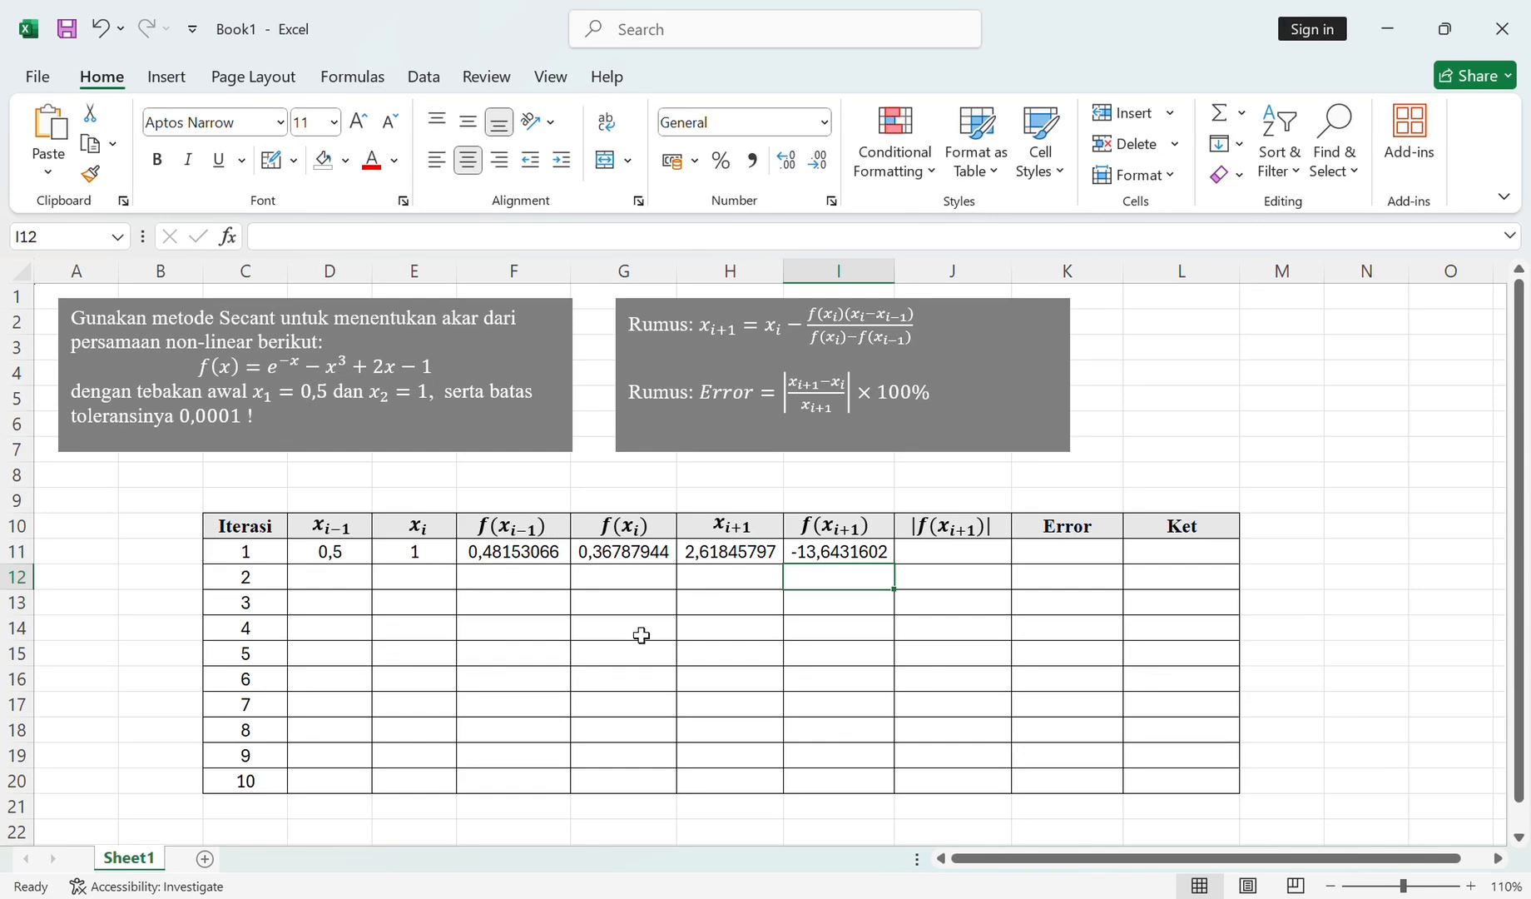
# Calculate the absolute value |f(x(i+1))| for iteration 1 in J11 with the formula =ABS(I11)
pyautogui.click(926, 564)
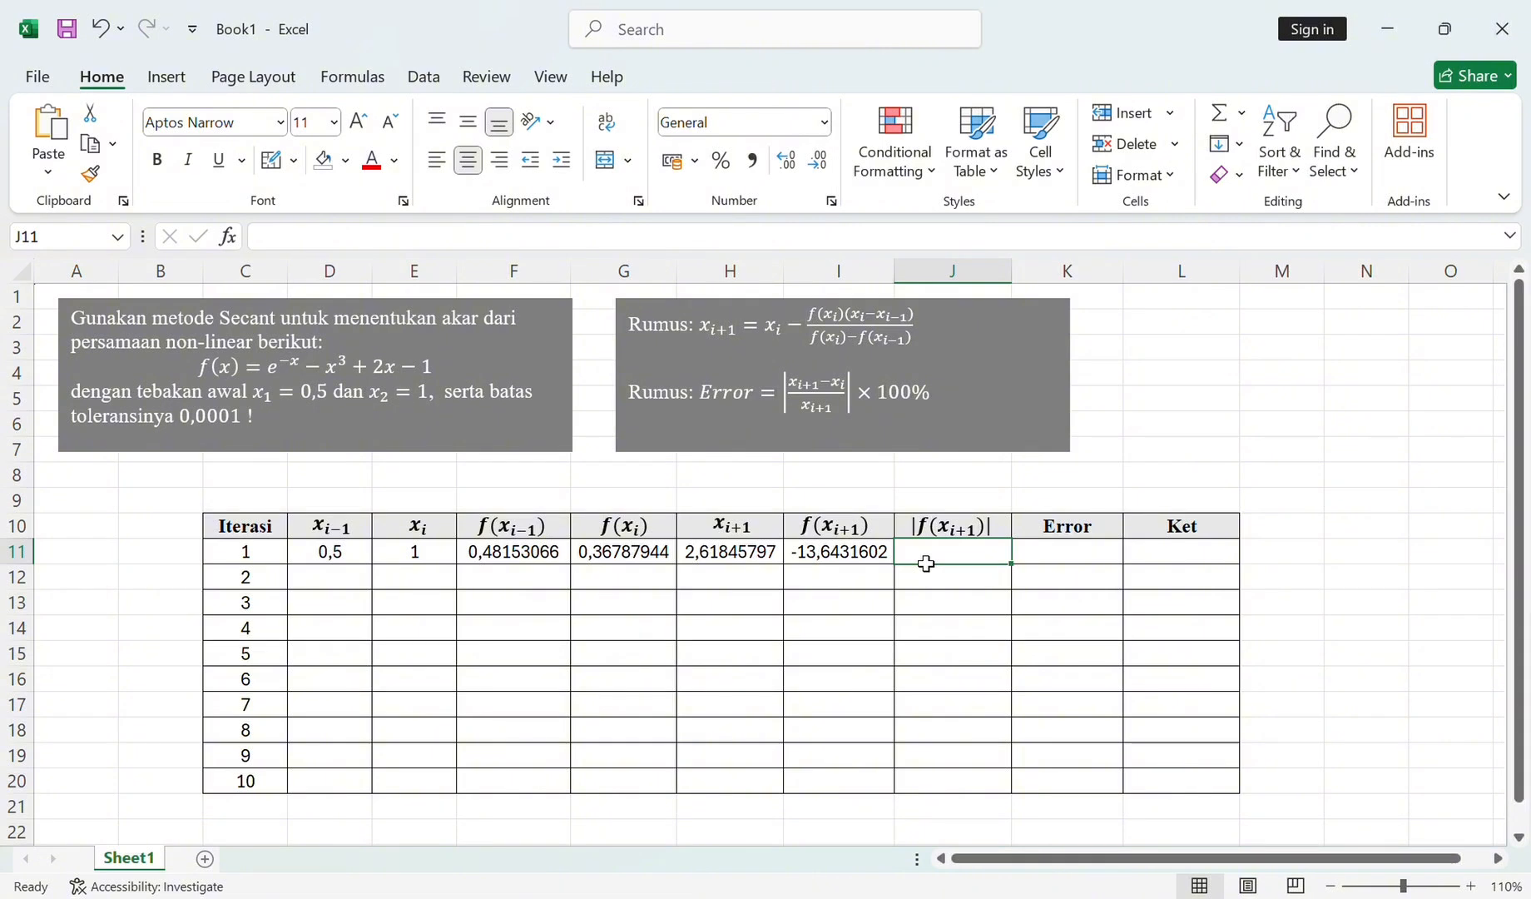
pyautogui.write('=ABS')
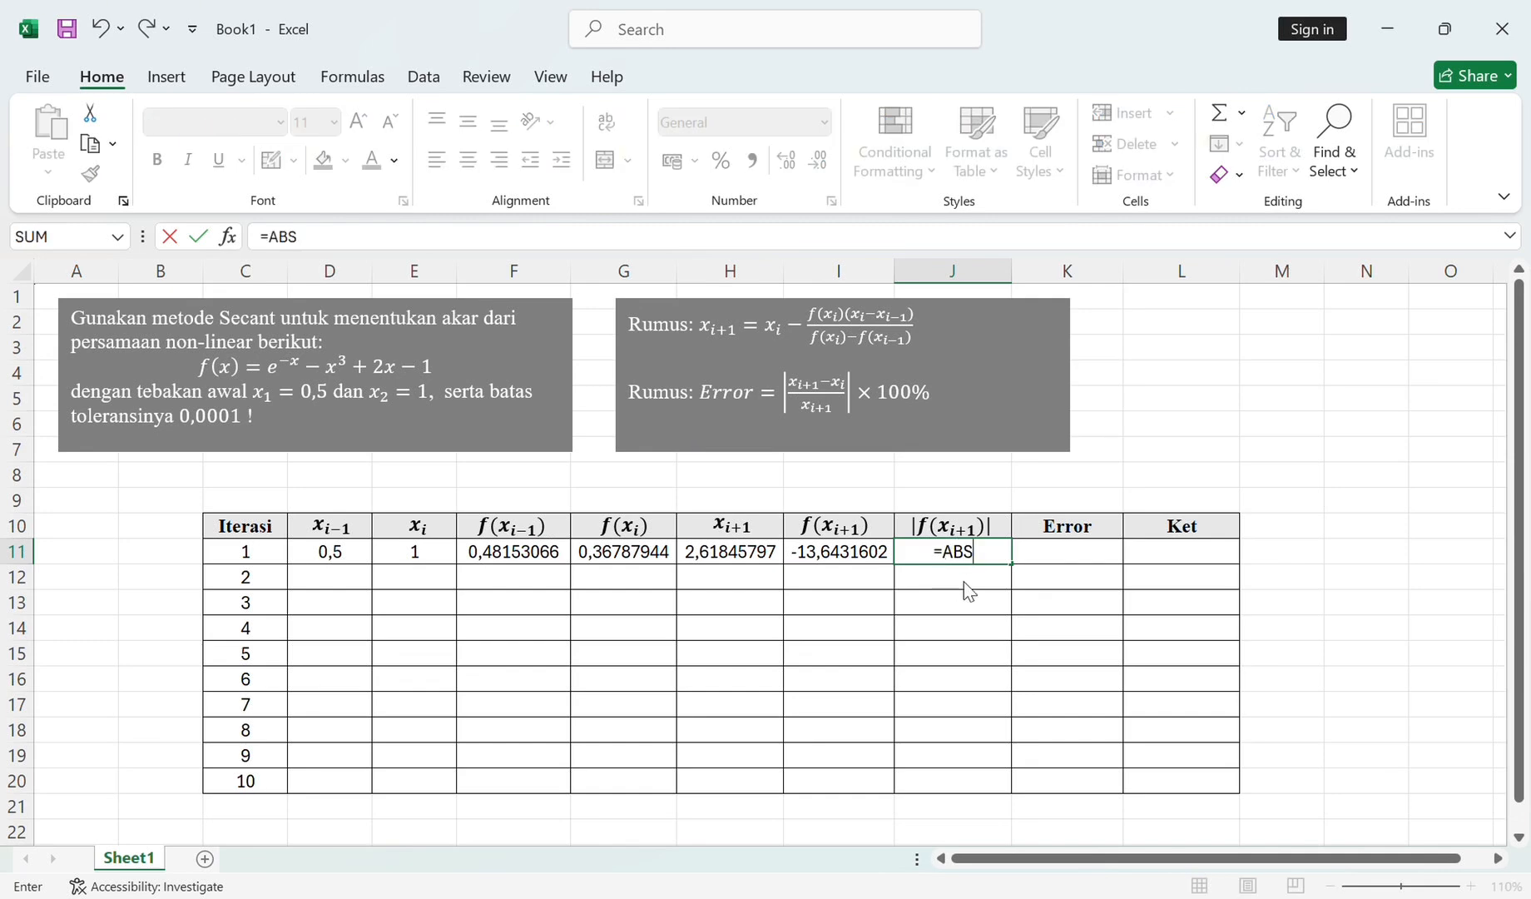
pyautogui.write('(')
pyautogui.click(865, 563)
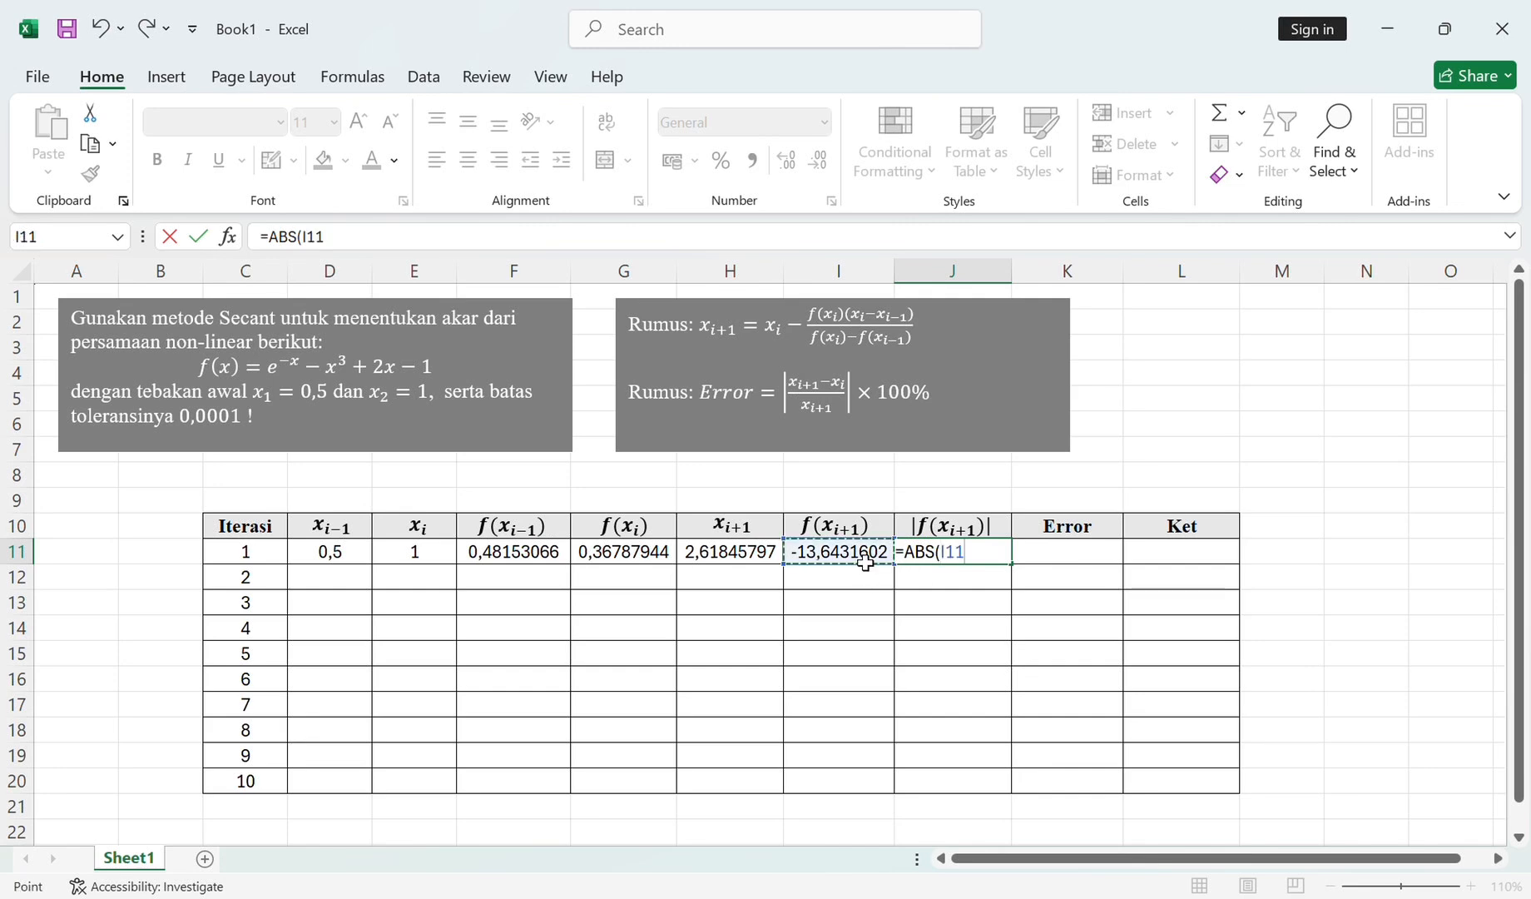
pyautogui.write(')')
pyautogui.press('Return')
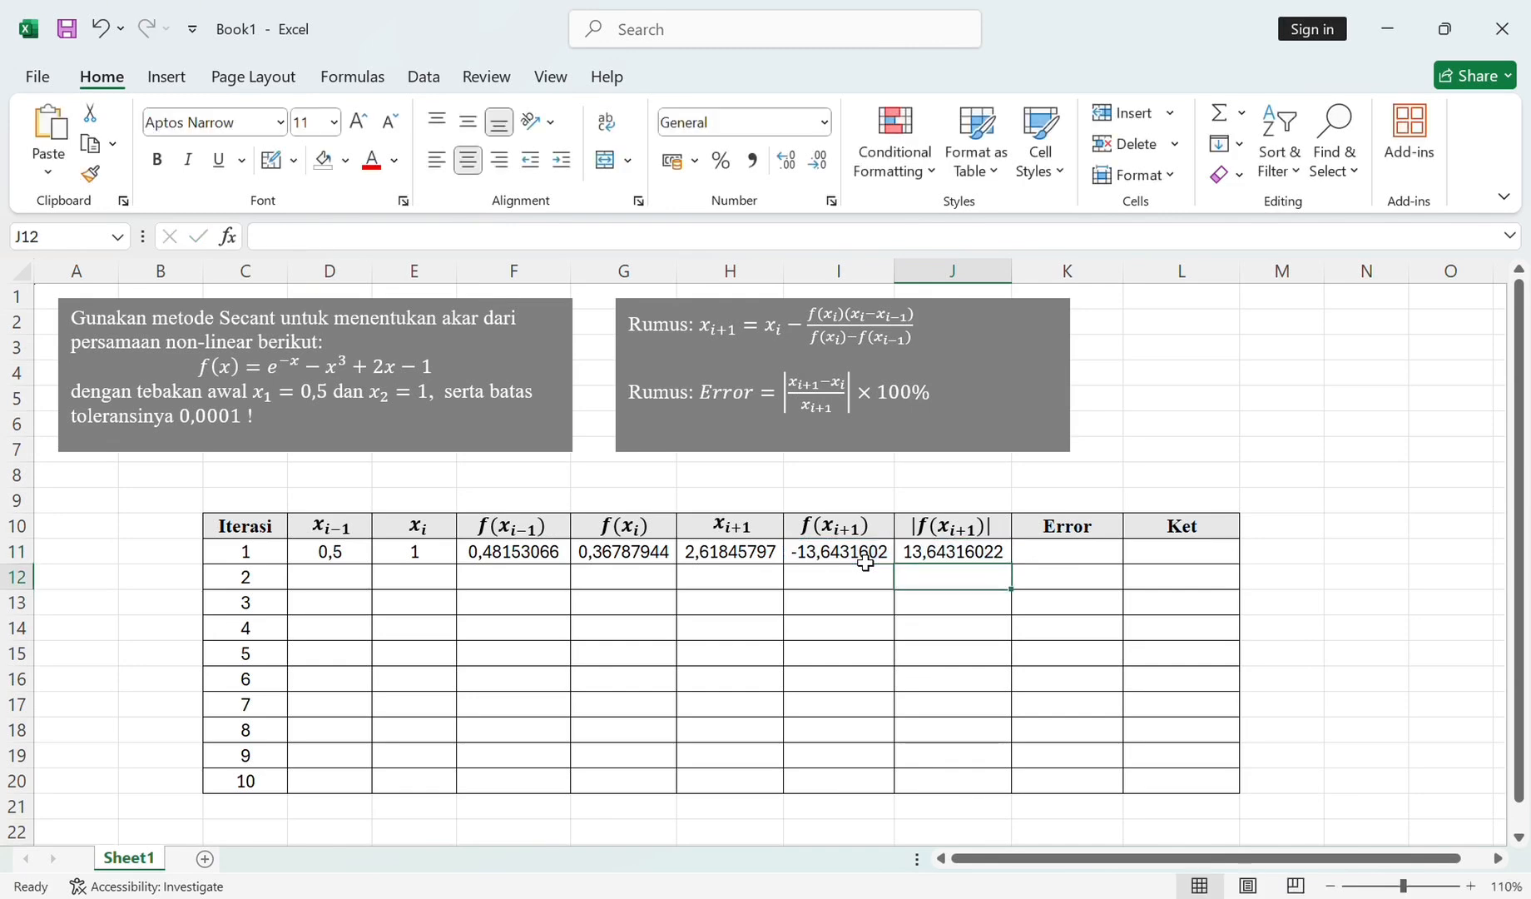
# Calculate the relative error for iteration 1 in K11 with the formula =ABS(H11-E11)/H11
pyautogui.click(1032, 559)
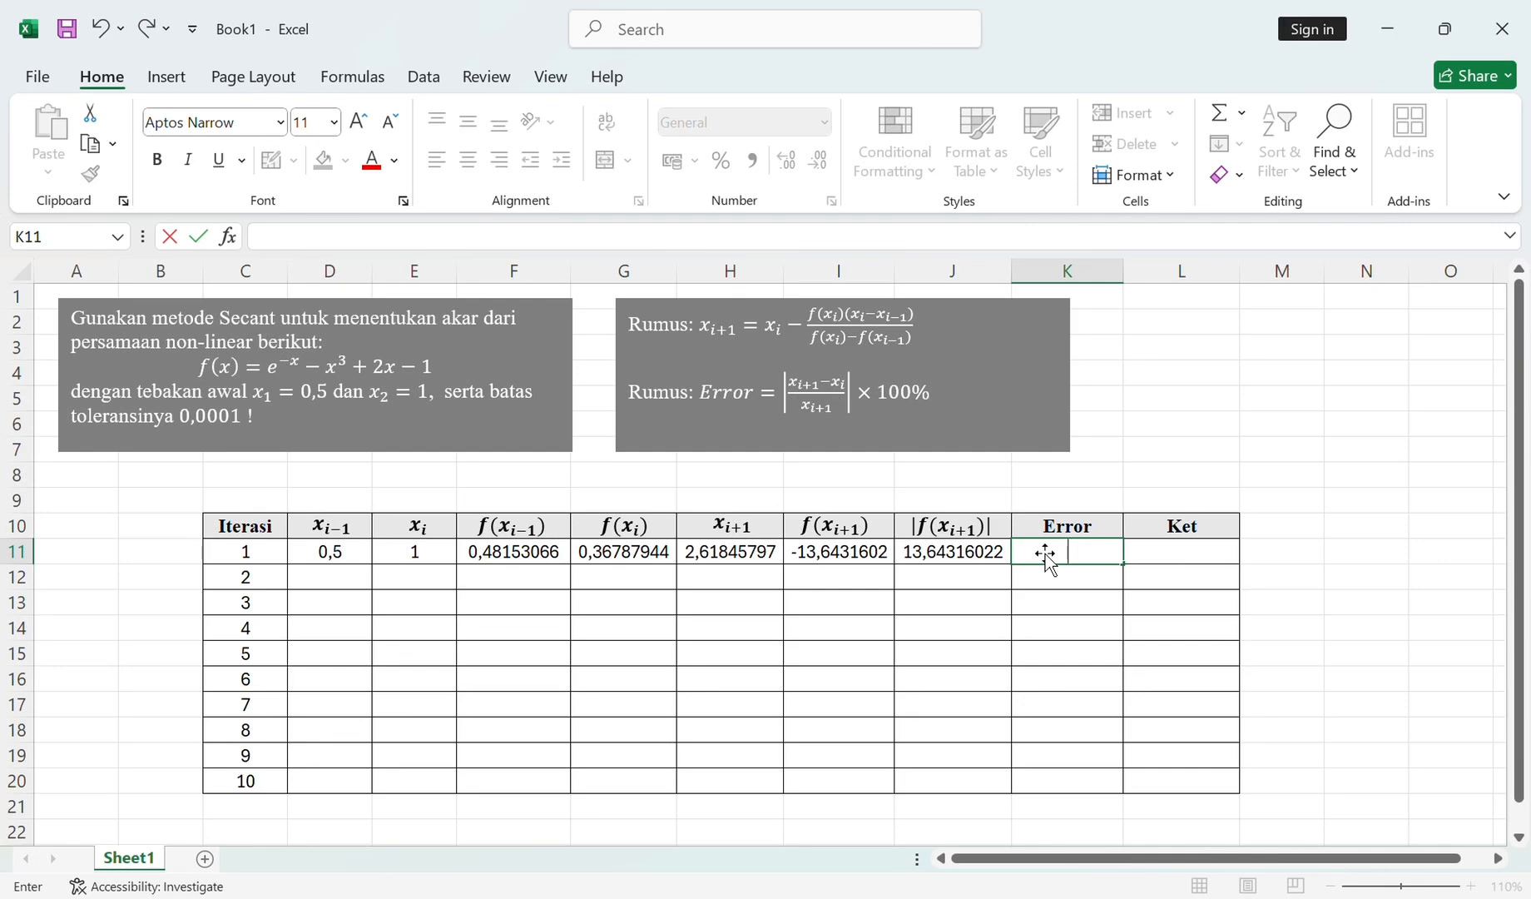
pyautogui.write('=ABS')
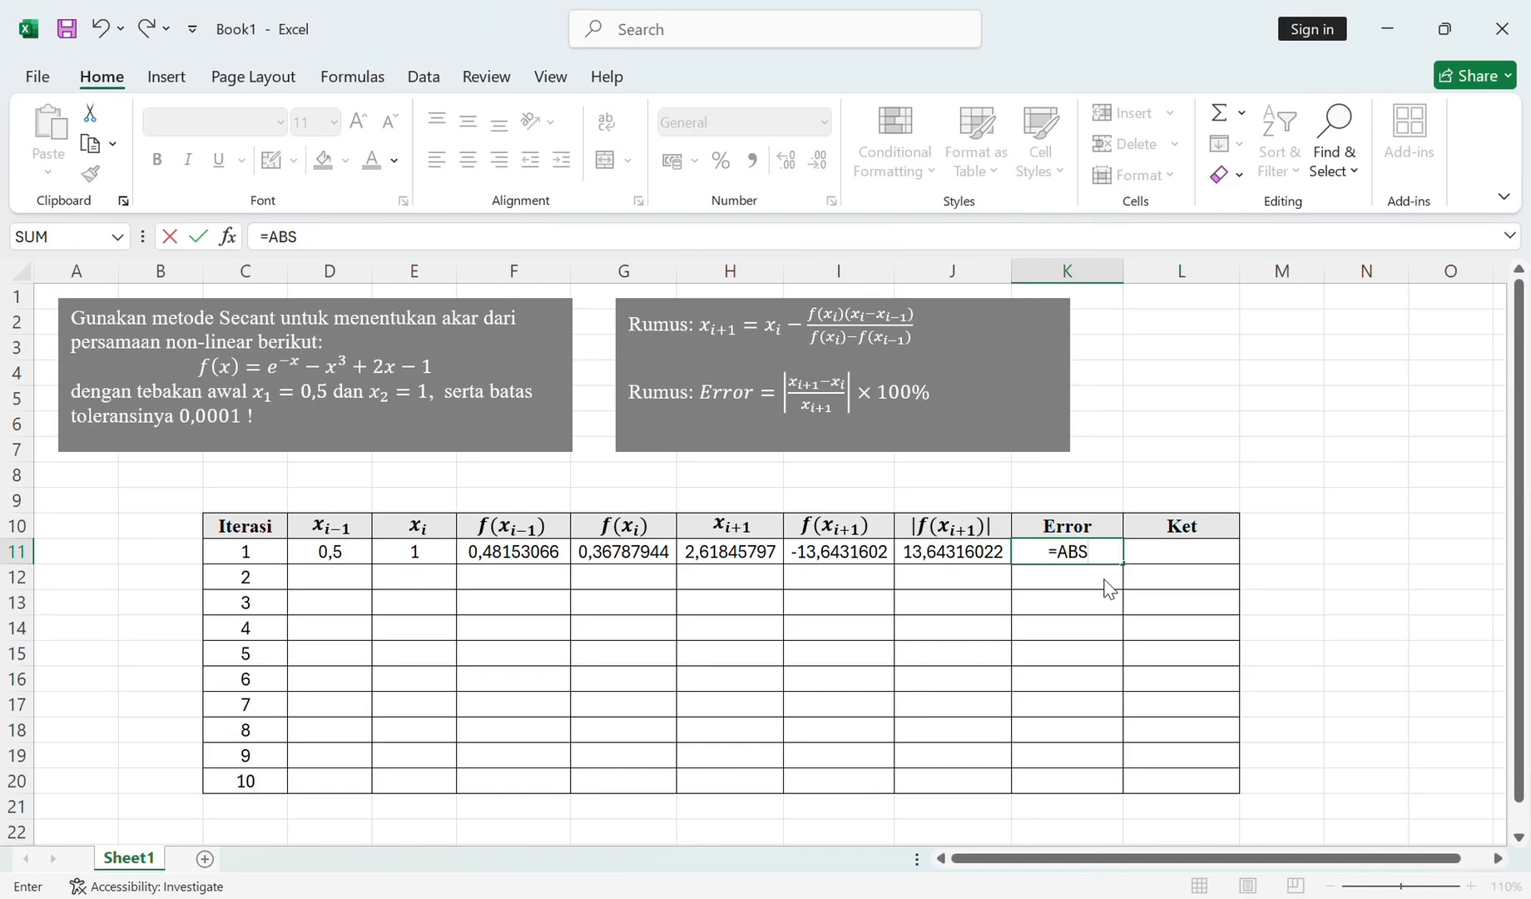
pyautogui.write('(')
pyautogui.click(742, 564)
pyautogui.write('-')
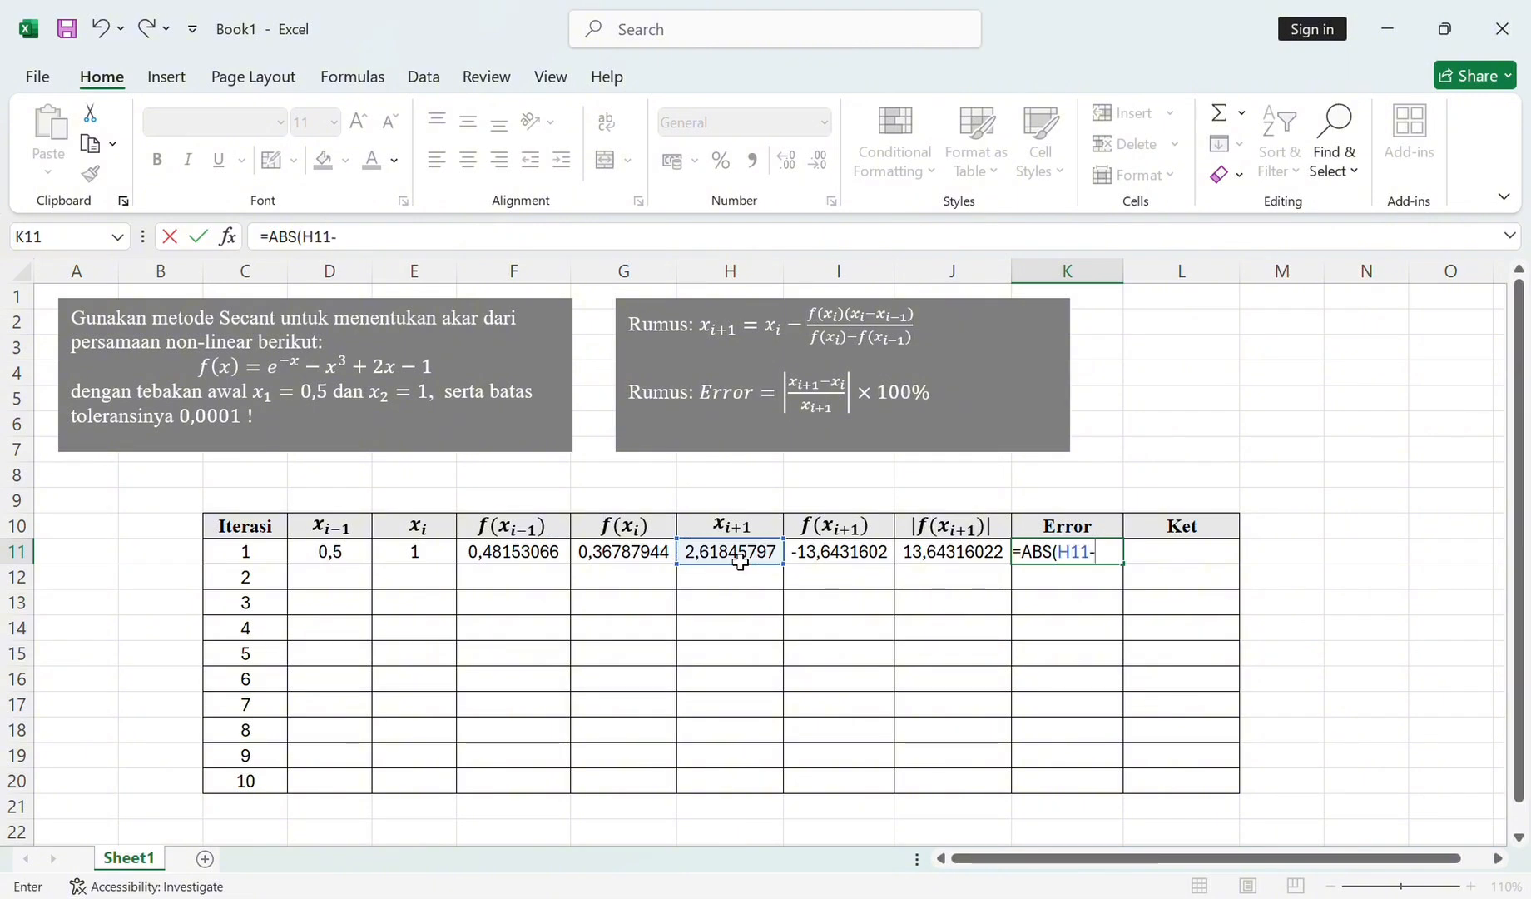
pyautogui.click(450, 563)
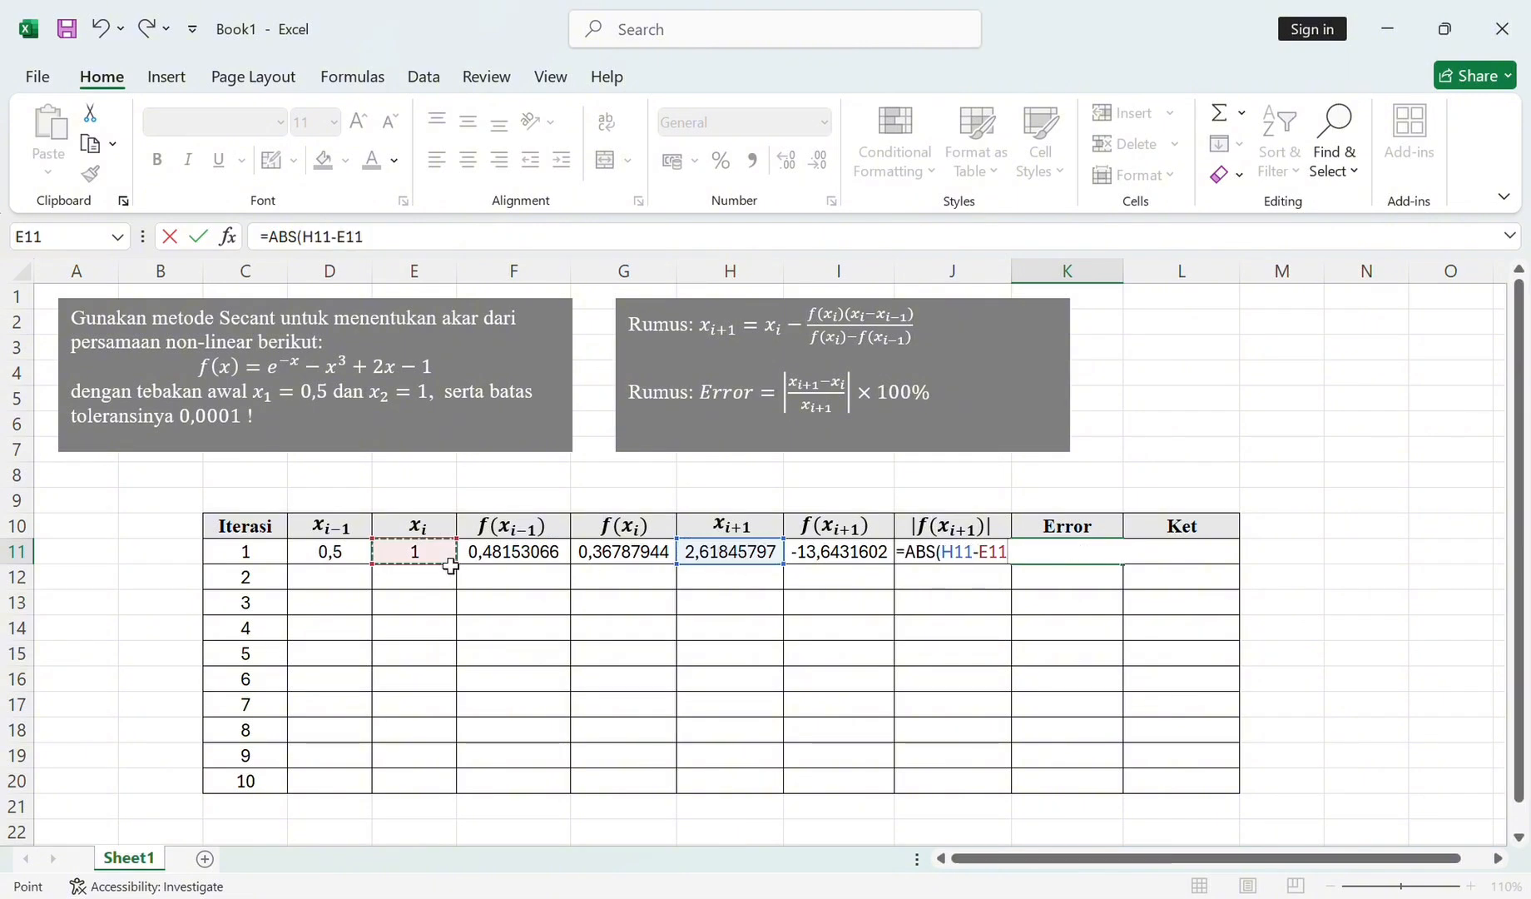
pyautogui.write(')/')
pyautogui.click(752, 564)
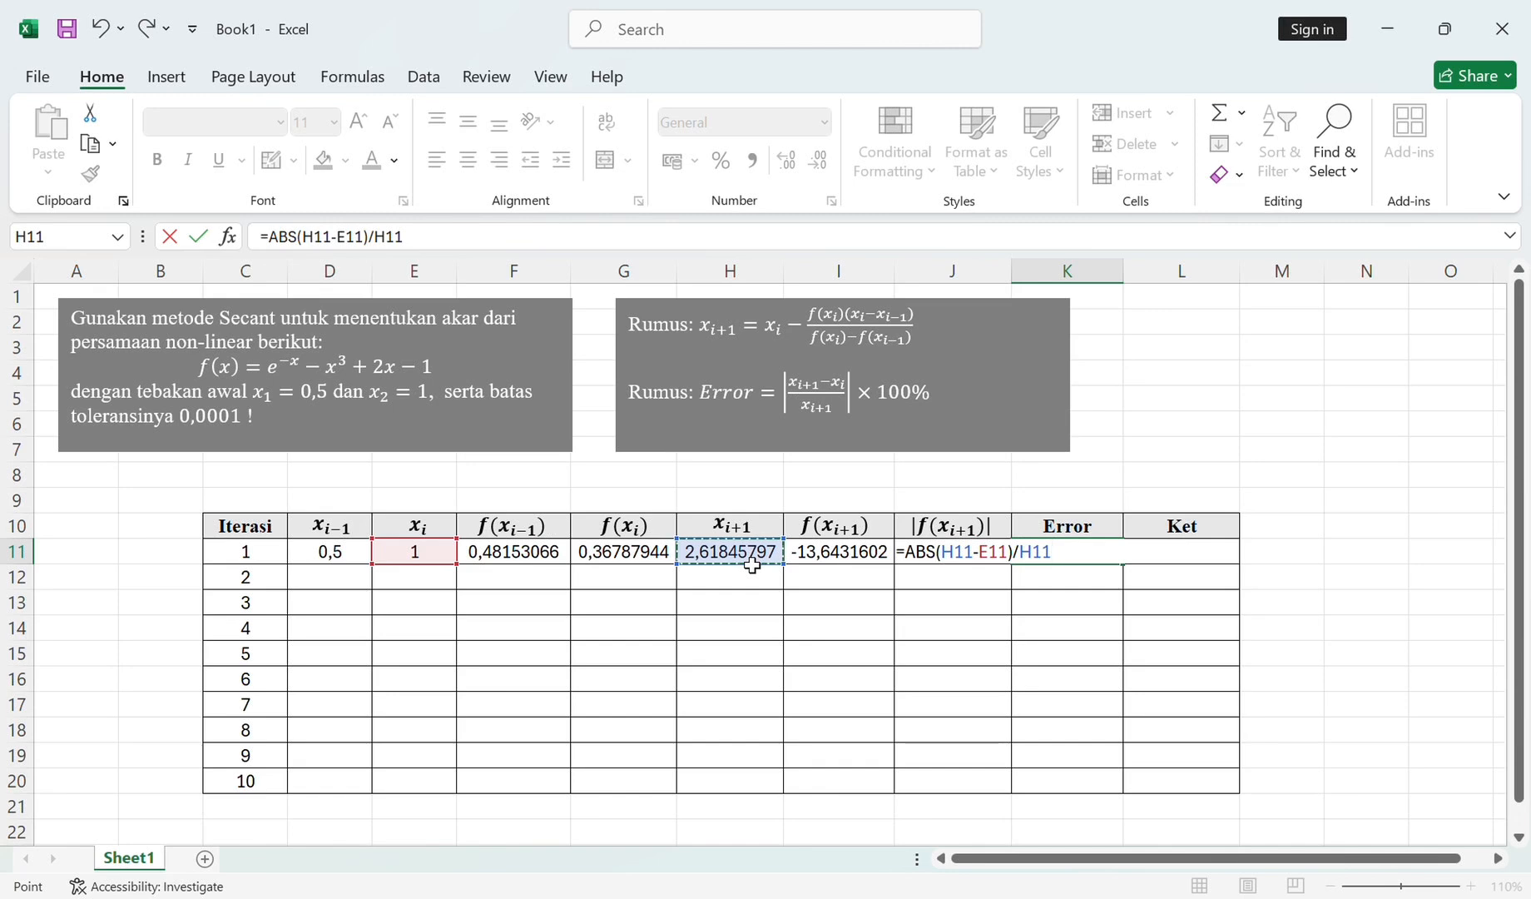
pyautogui.press('Return')
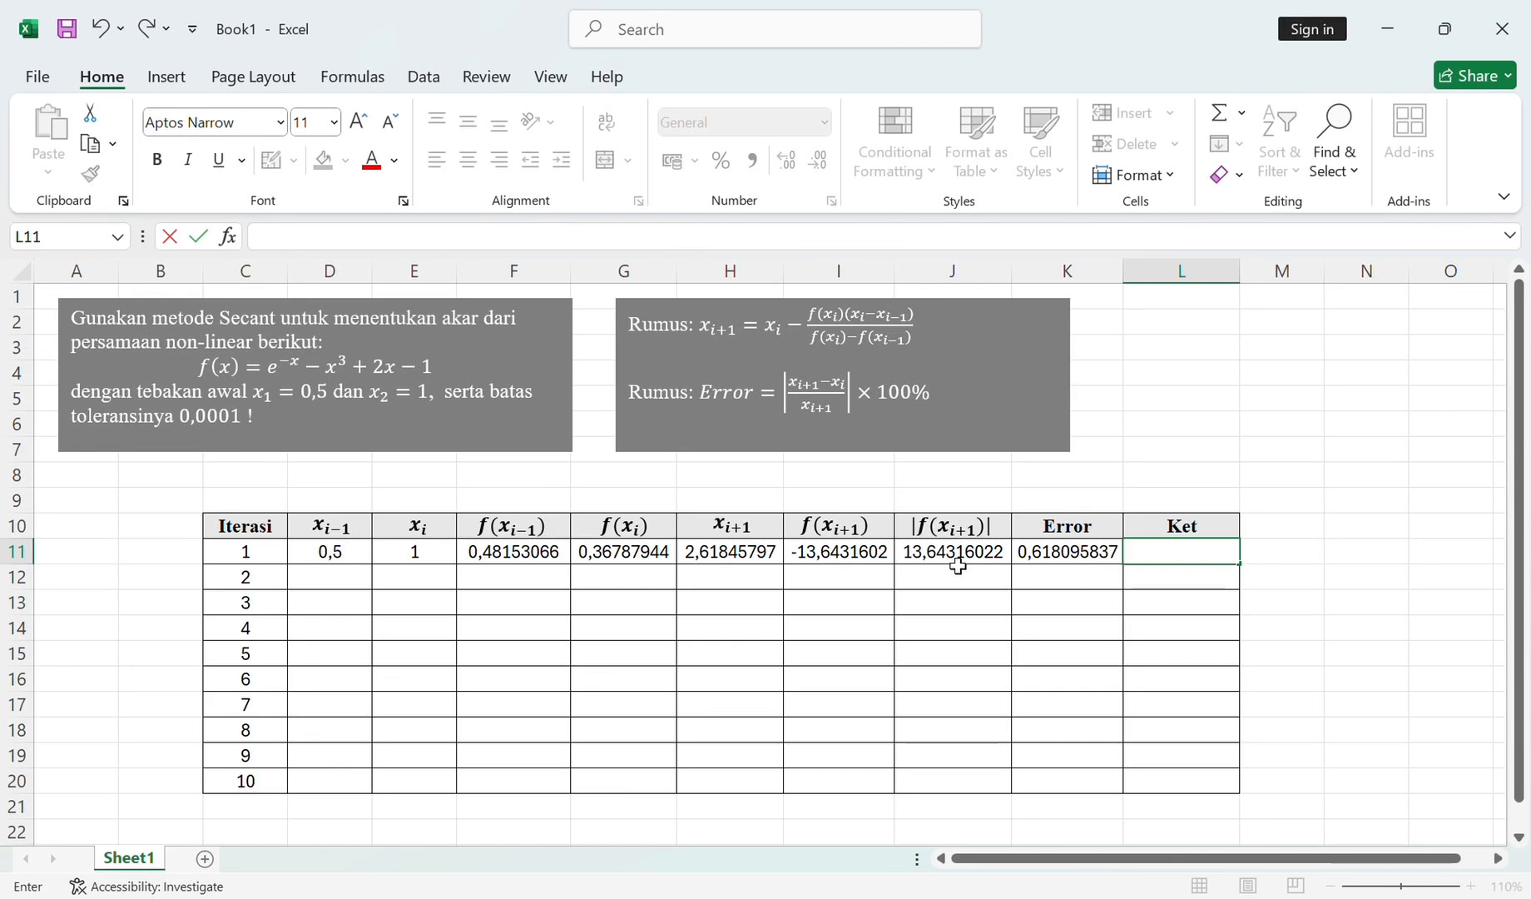
# Add the stopping check for iteration 1 in L11 with the formula =IF(J11<0,0001;"SELESAI";"LANJUT")
pyautogui.write('=IF')
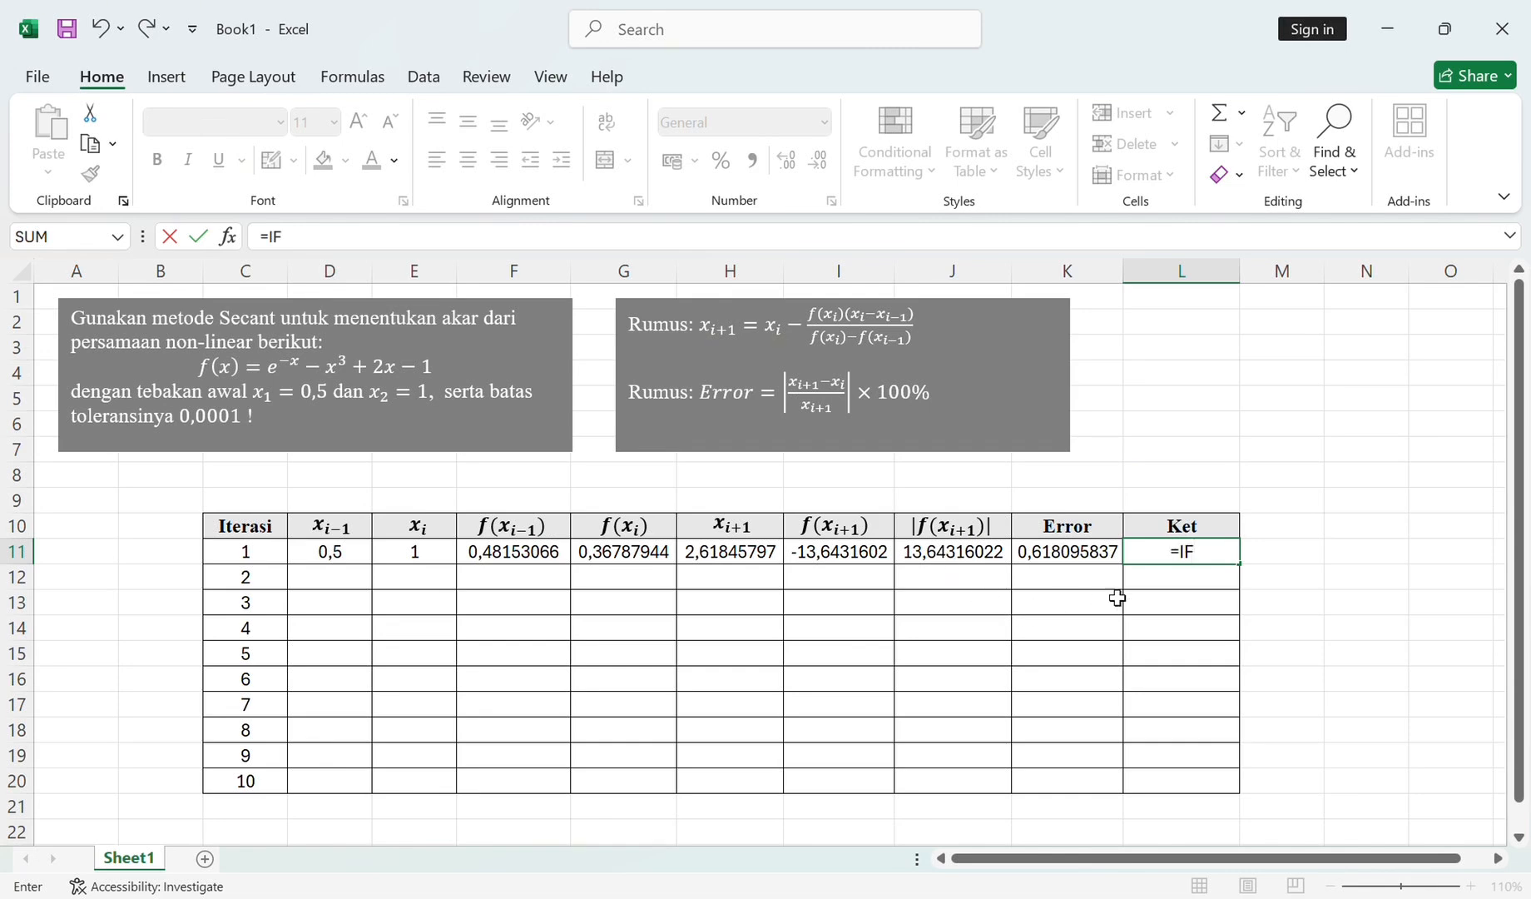
pyautogui.write('(')
pyautogui.click(980, 562)
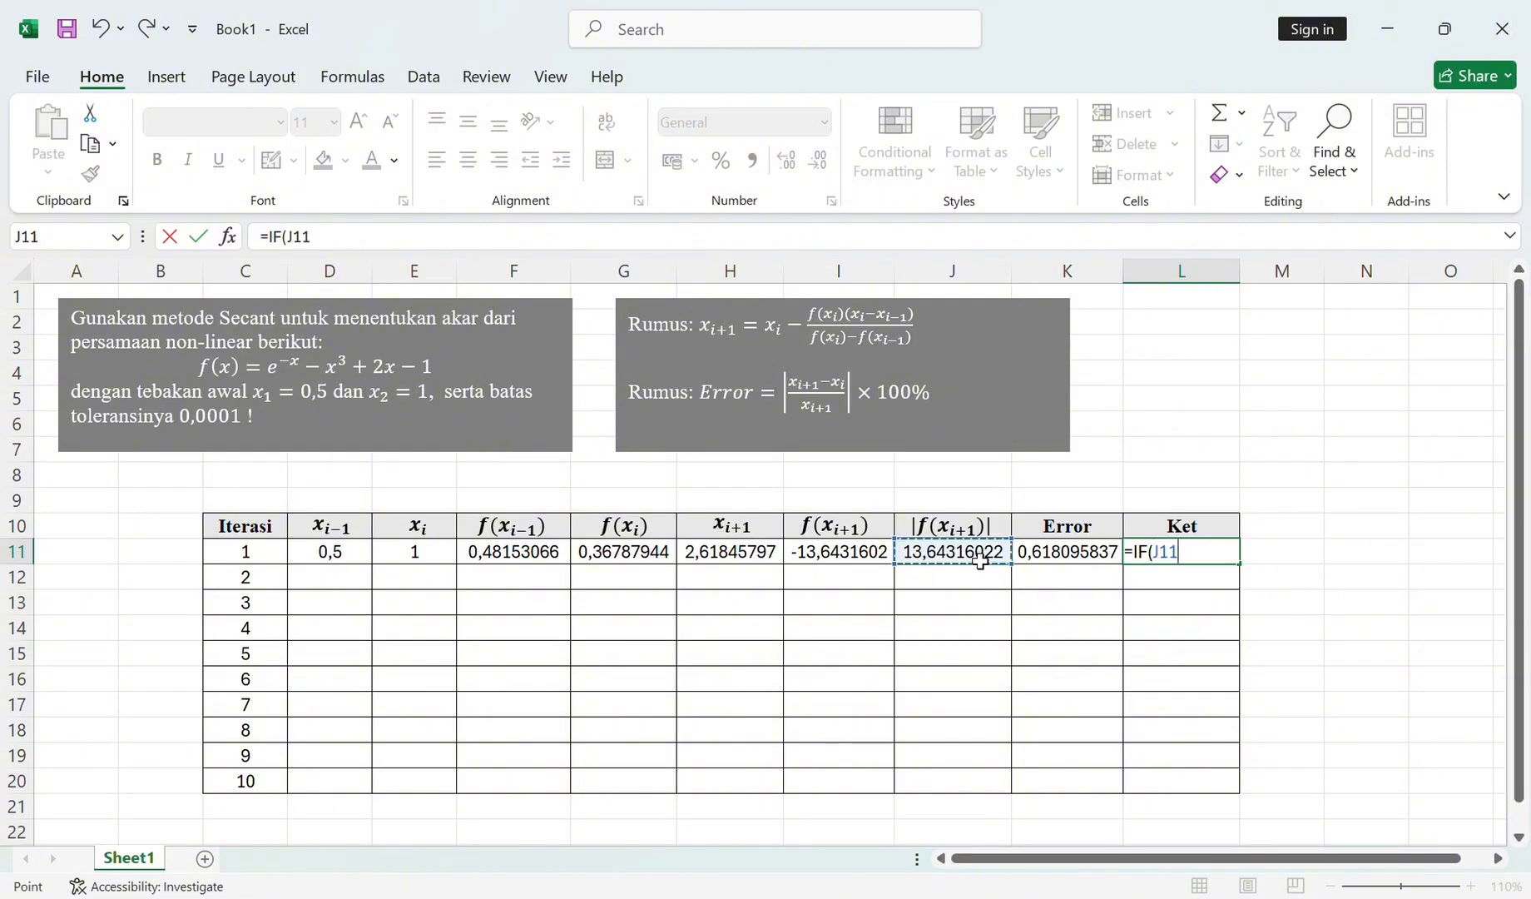
pyautogui.write('<')
pyautogui.write('0,000')
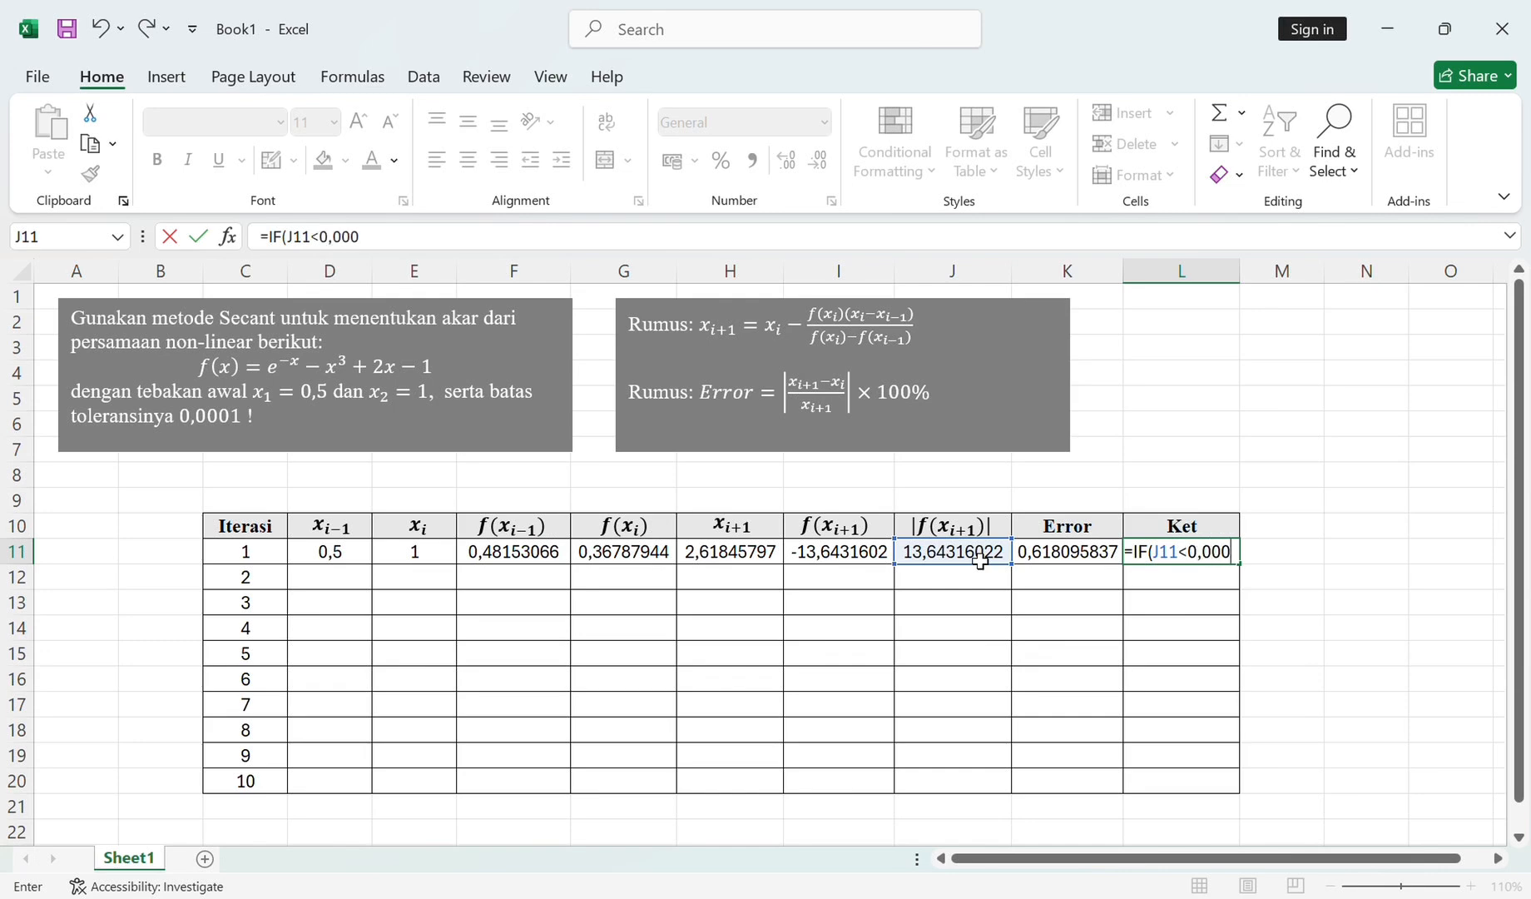
pyautogui.write('1')
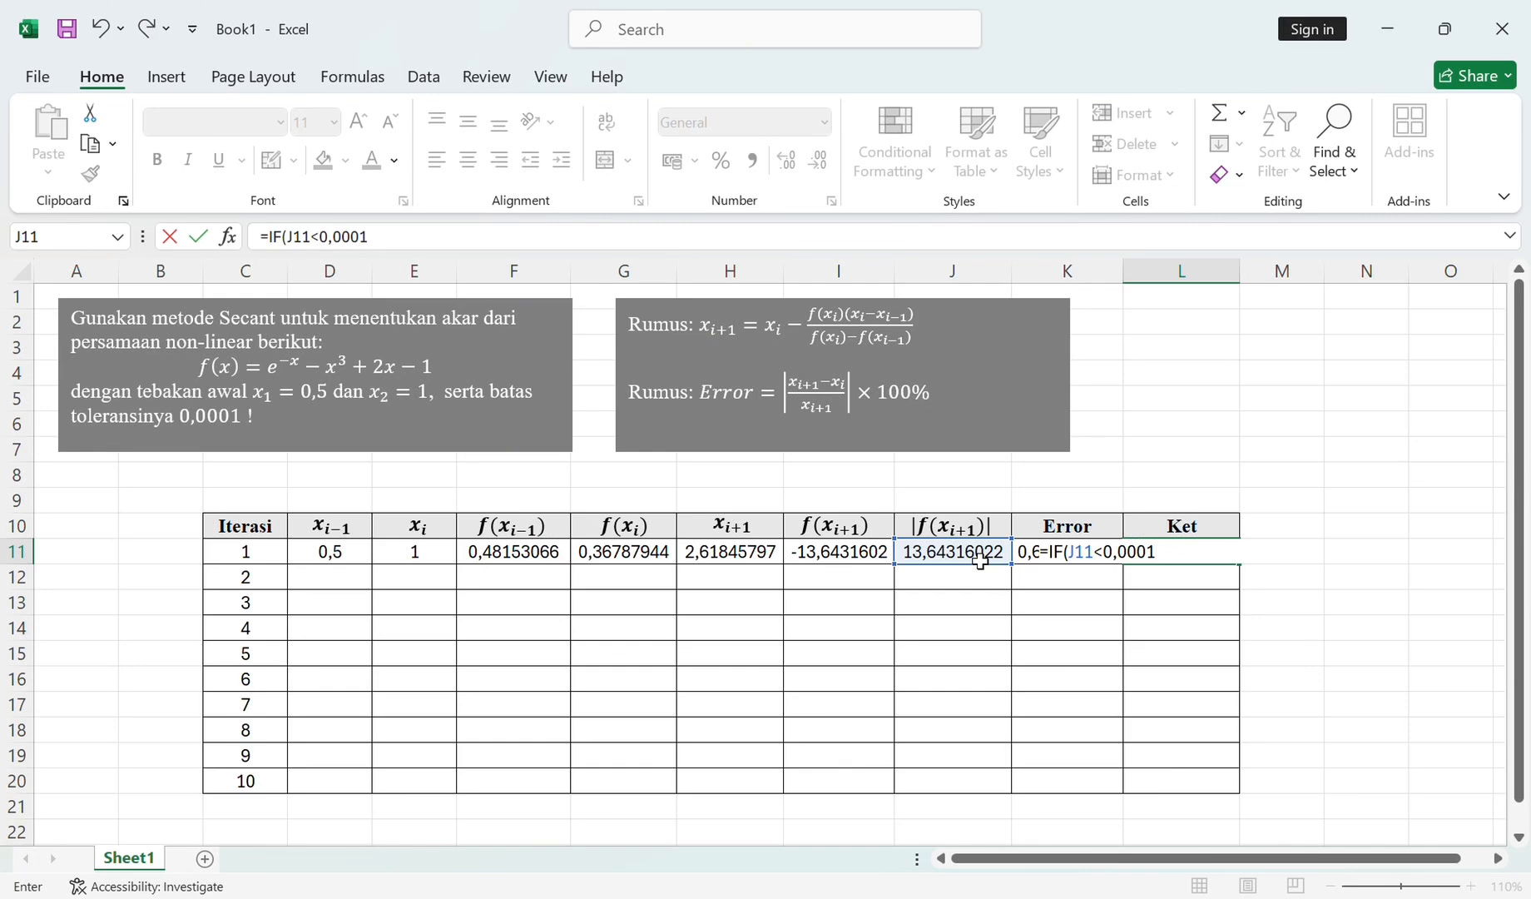
pyautogui.write(';"SELESAI')
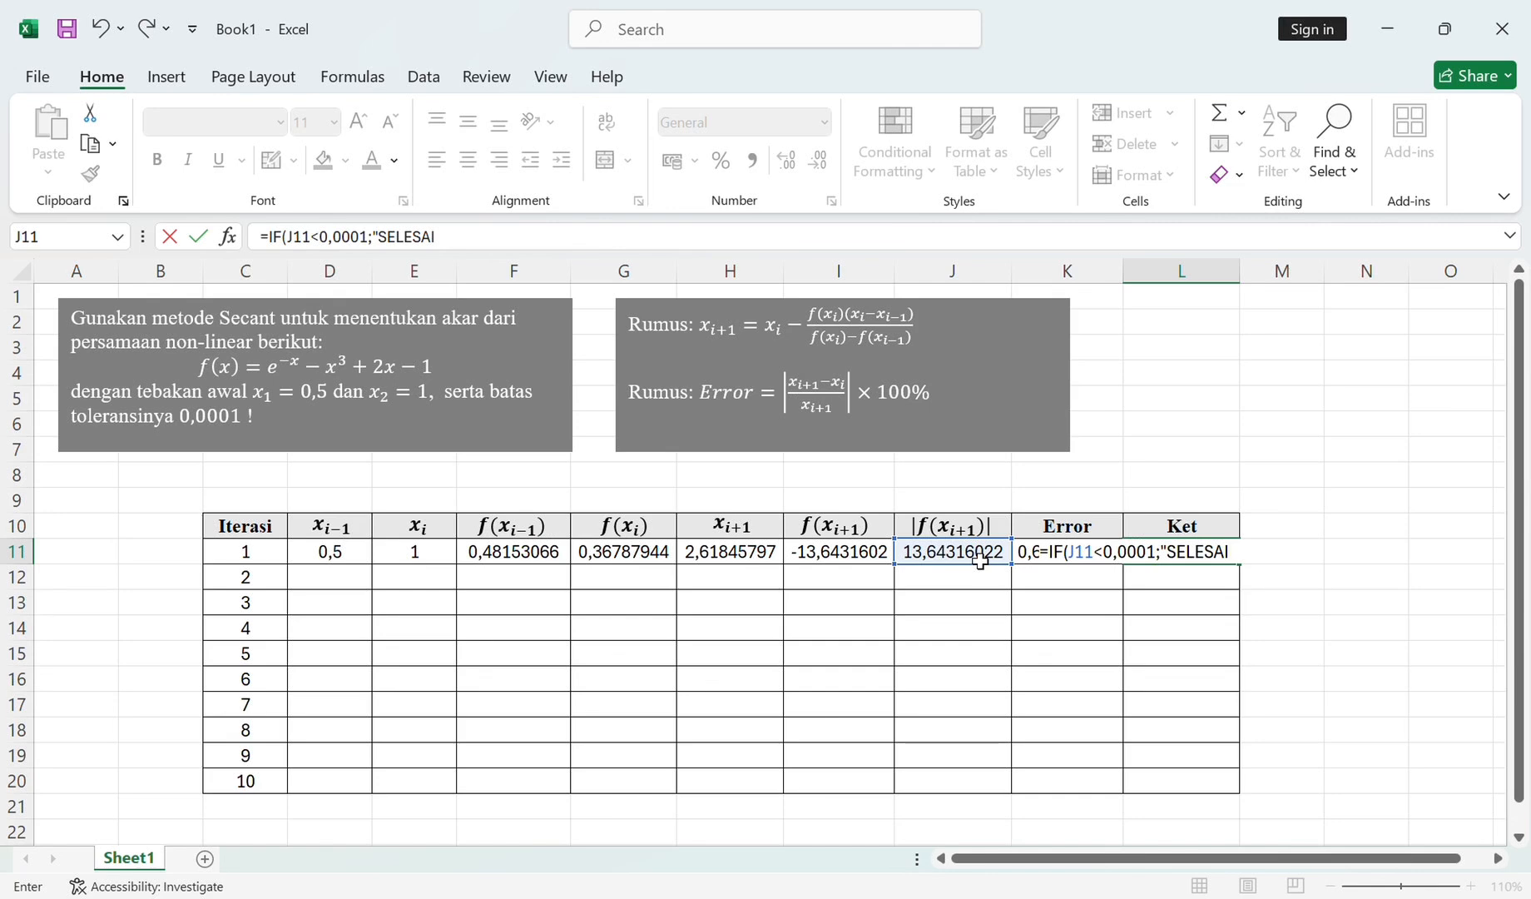
pyautogui.write('";"LANJUT')
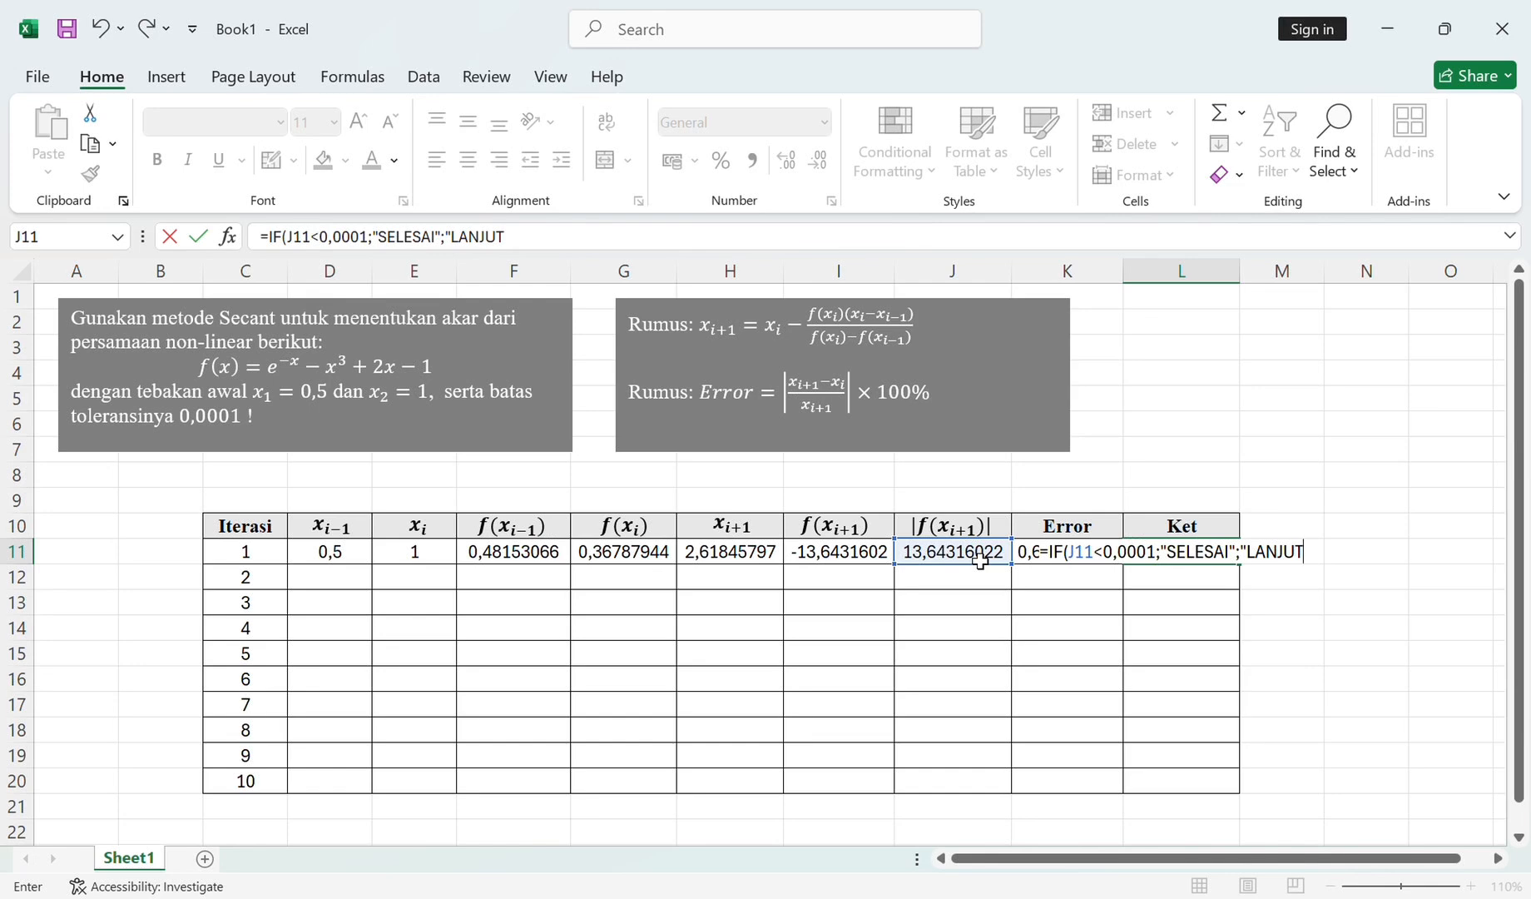
pyautogui.write('")')
pyautogui.press('Return')
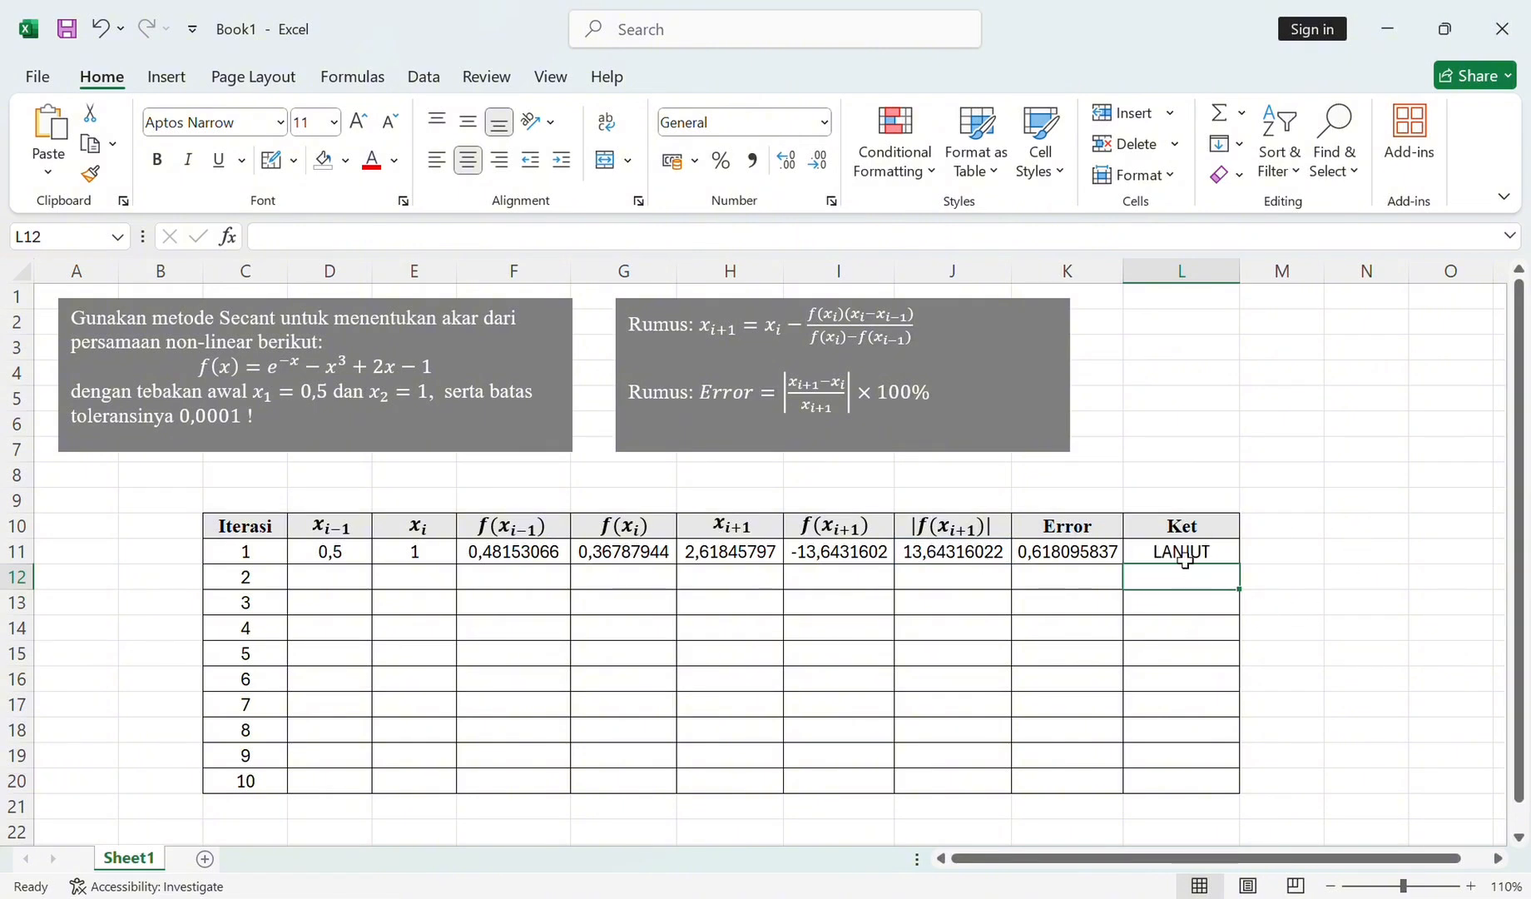
# Carry the guesses over to iteration 2: =E11 for x(i-1) in D12 and =H11 for x(i) in E12
pyautogui.click(332, 589)
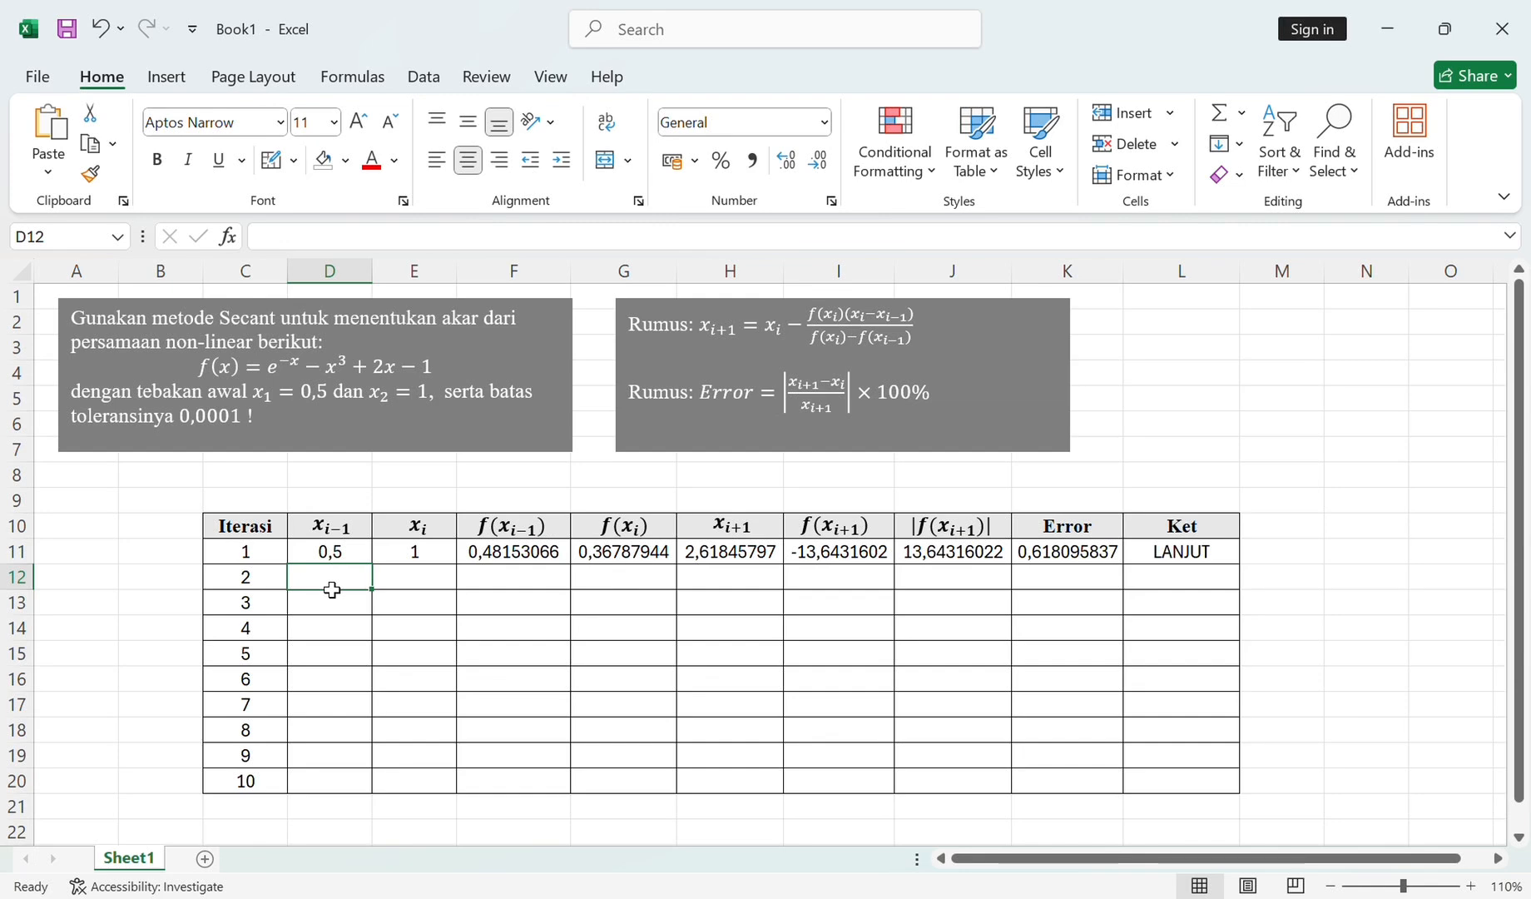
pyautogui.write('=')
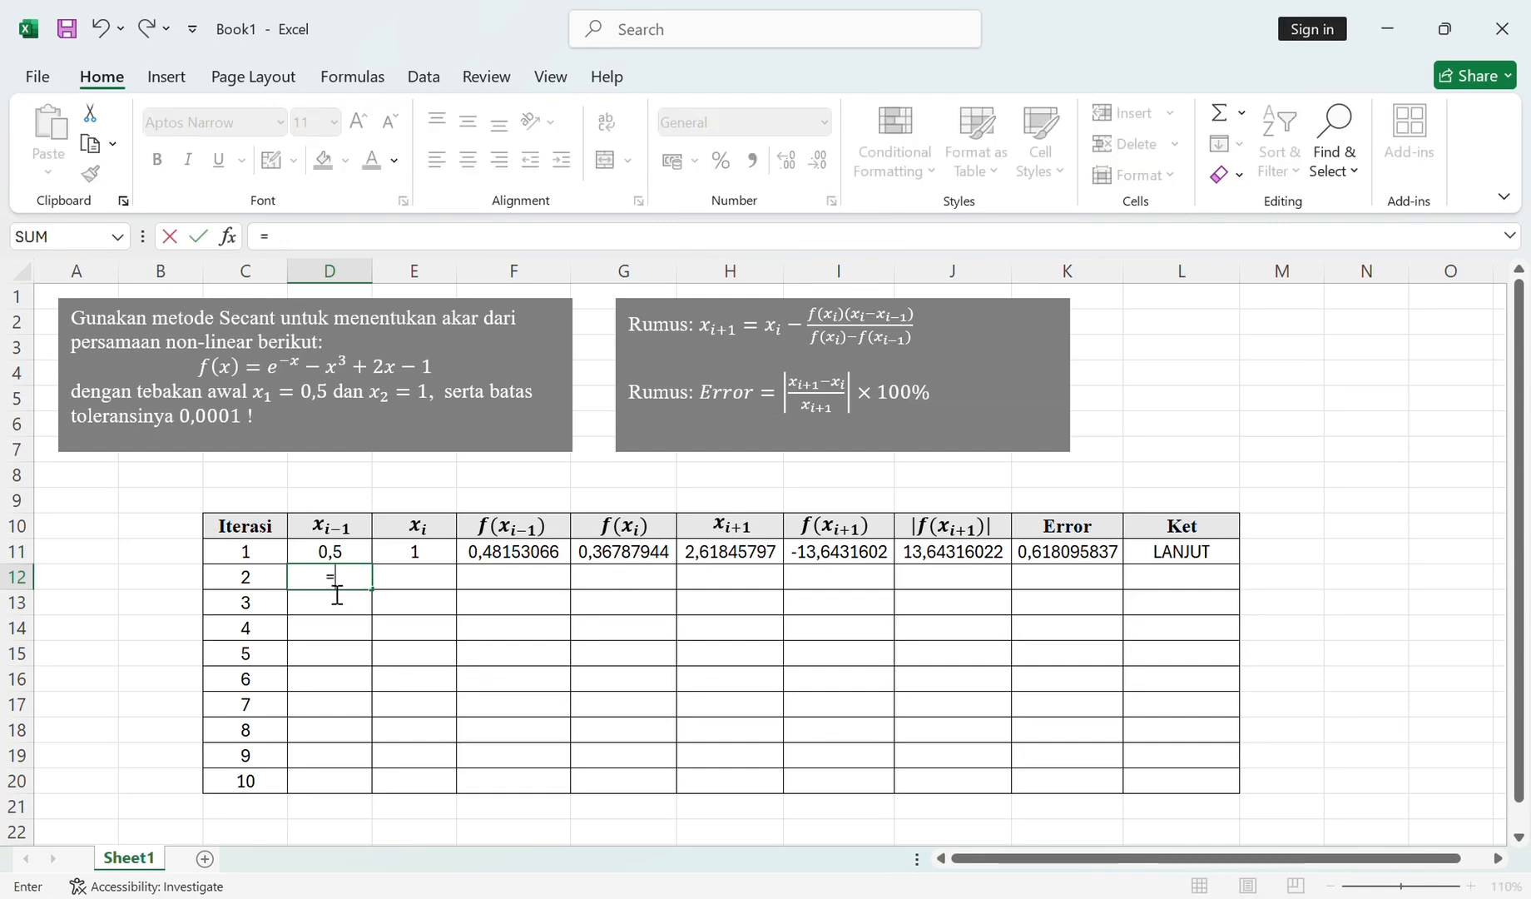
pyautogui.click(414, 562)
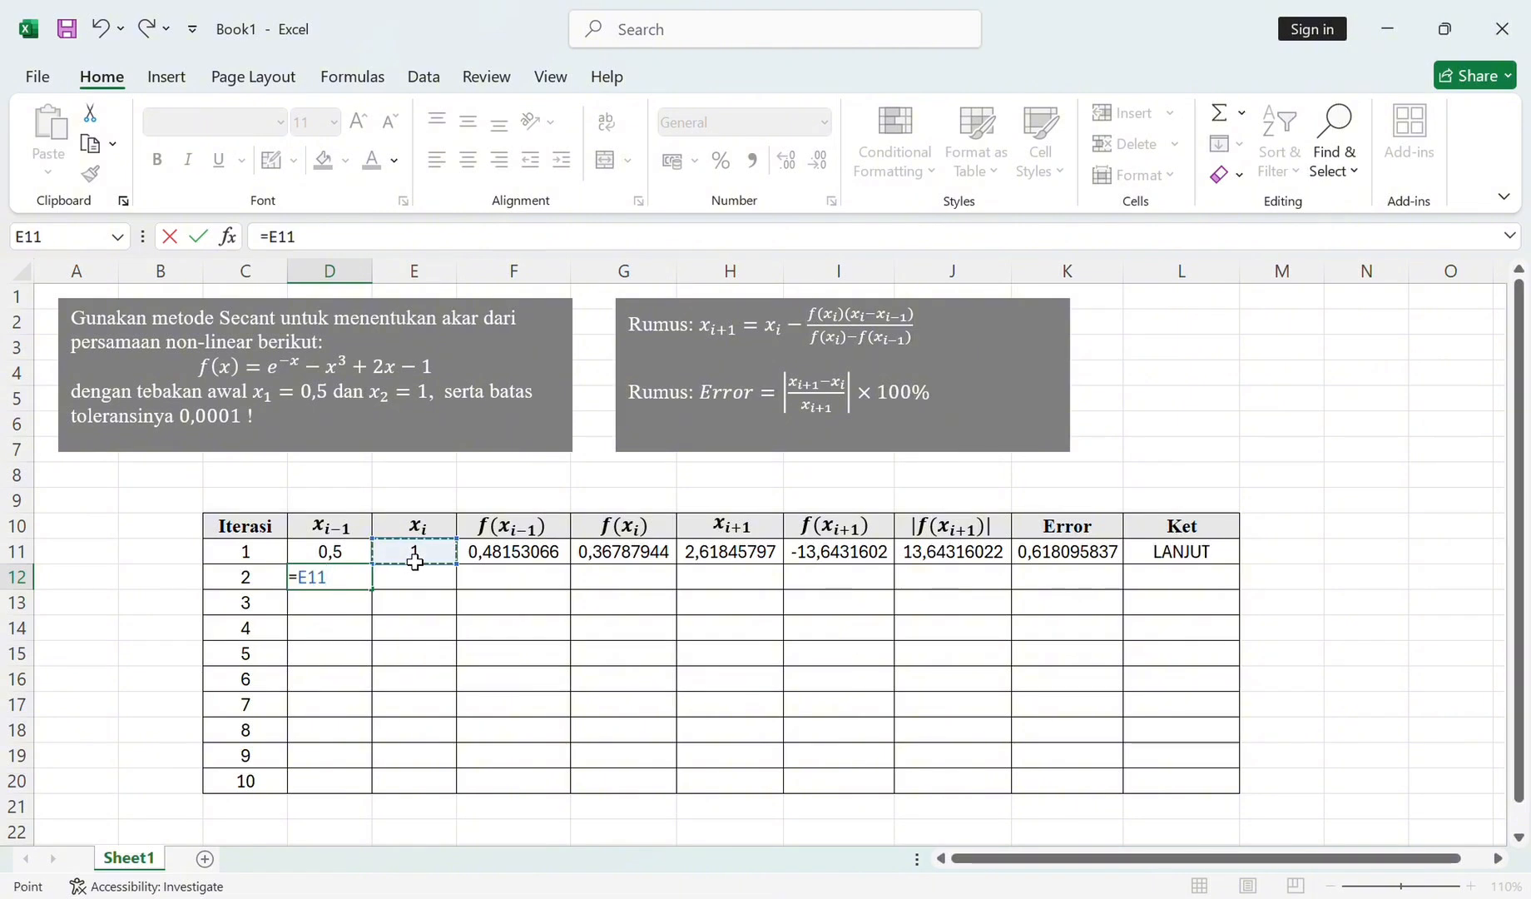
pyautogui.press('Return')
pyautogui.click(413, 590)
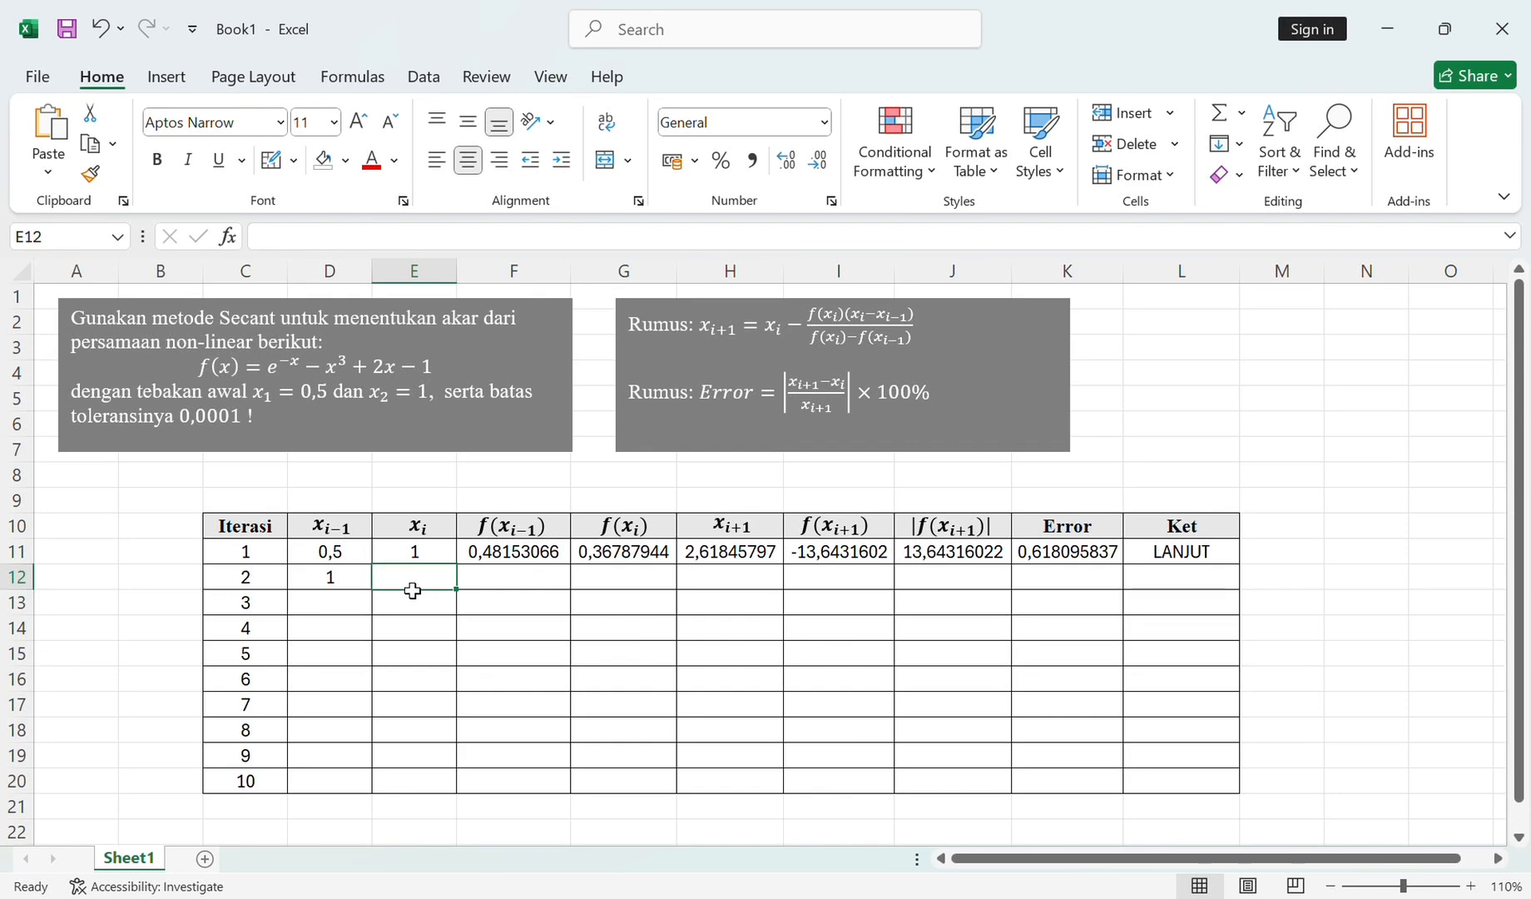
pyautogui.write('=')
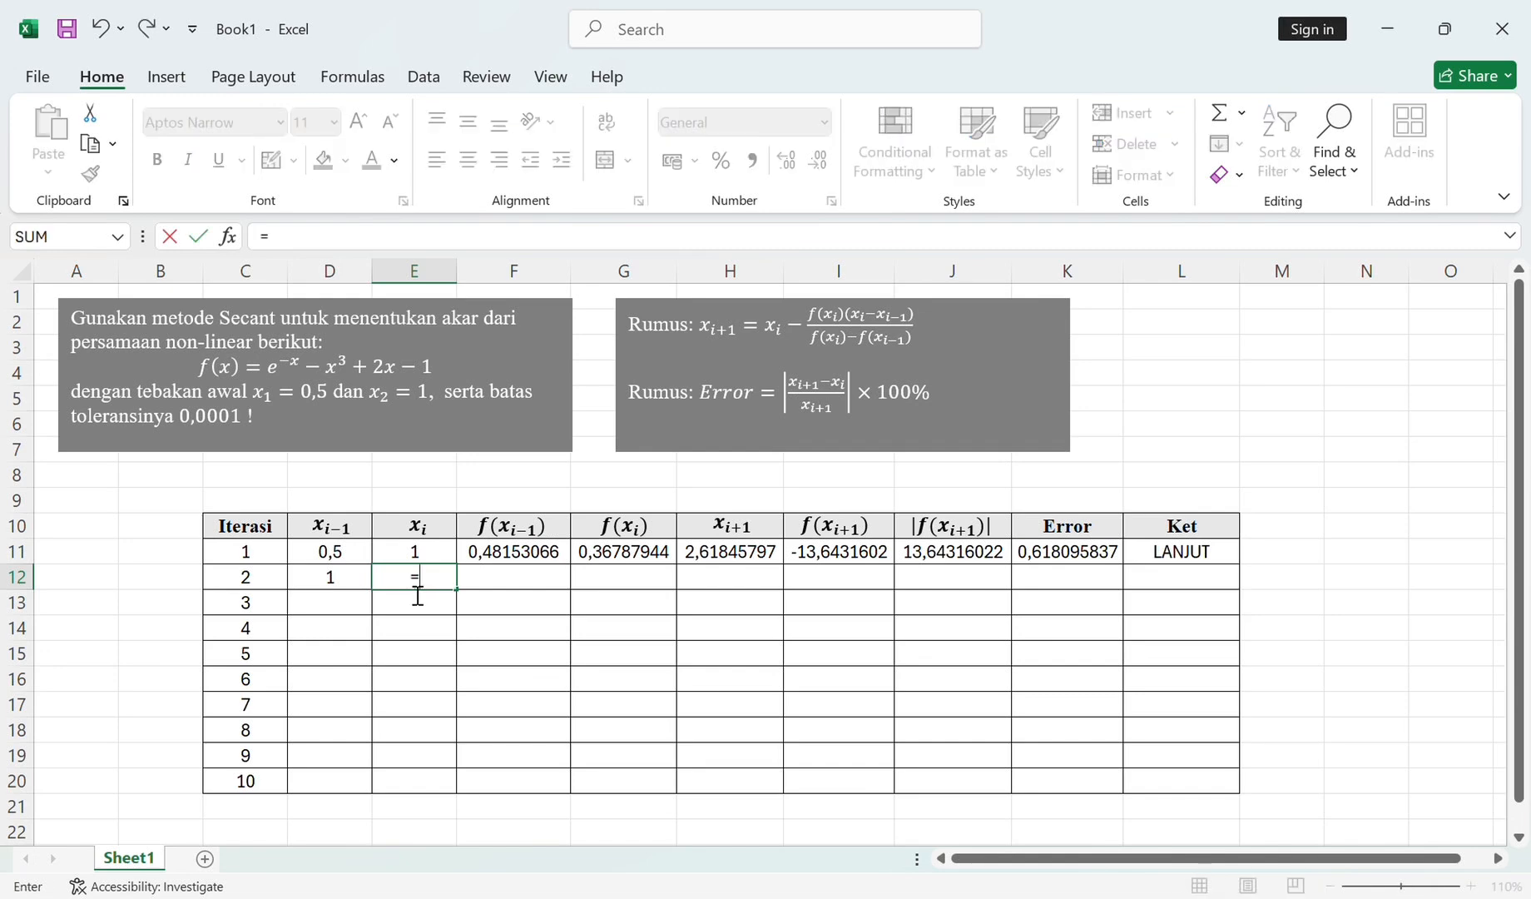
pyautogui.click(719, 565)
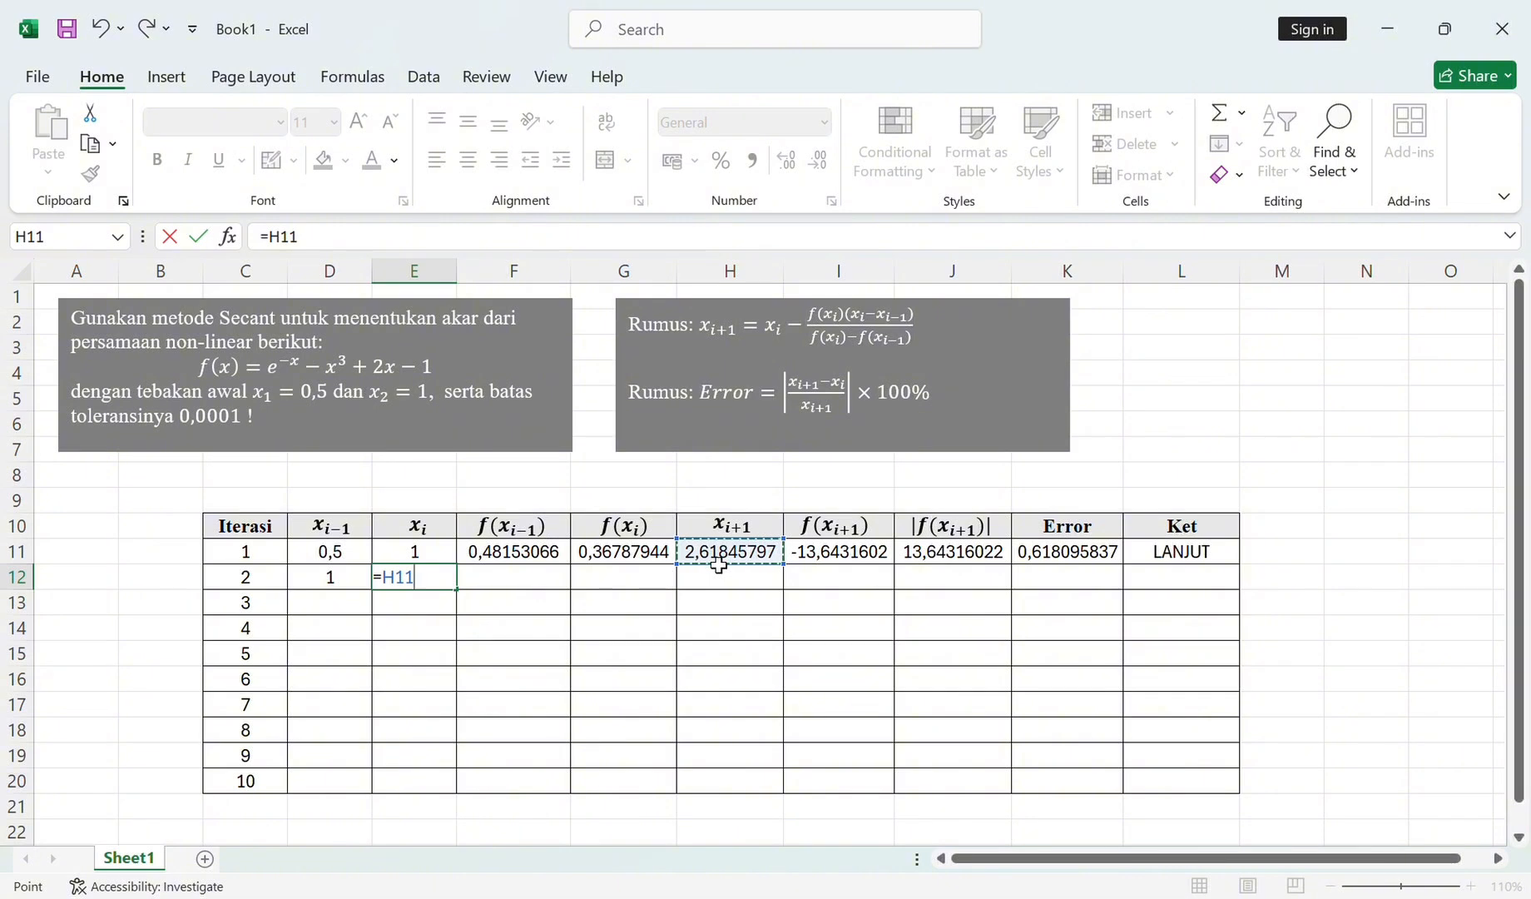
pyautogui.press('Return')
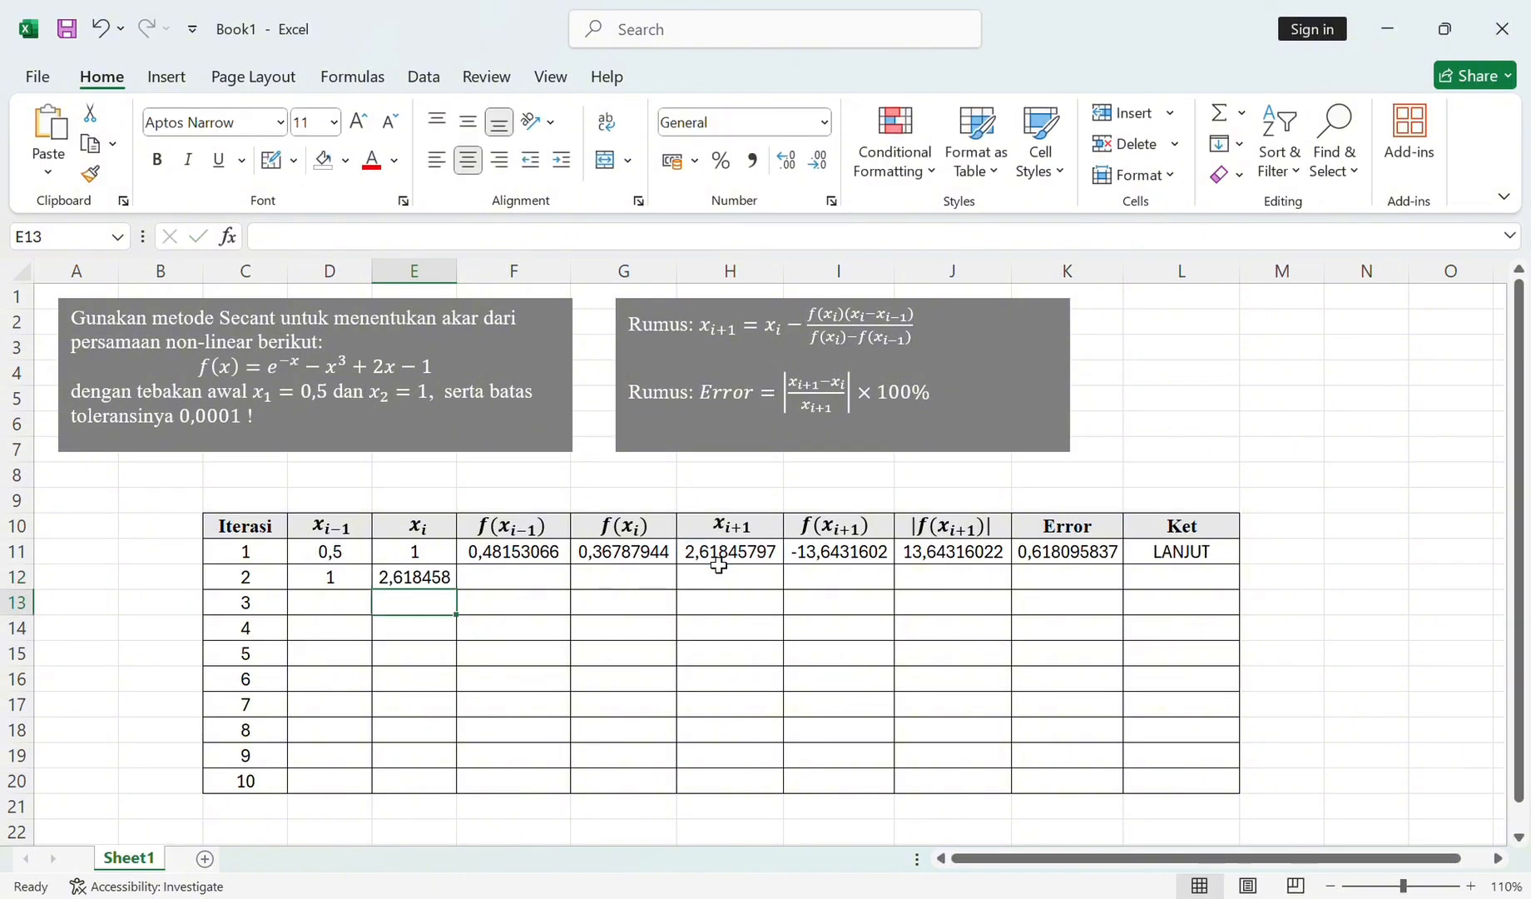
# Copy the iteration 1 formulas in F11:L11 down to row 12 for iteration 2
pyautogui.click(503, 585)
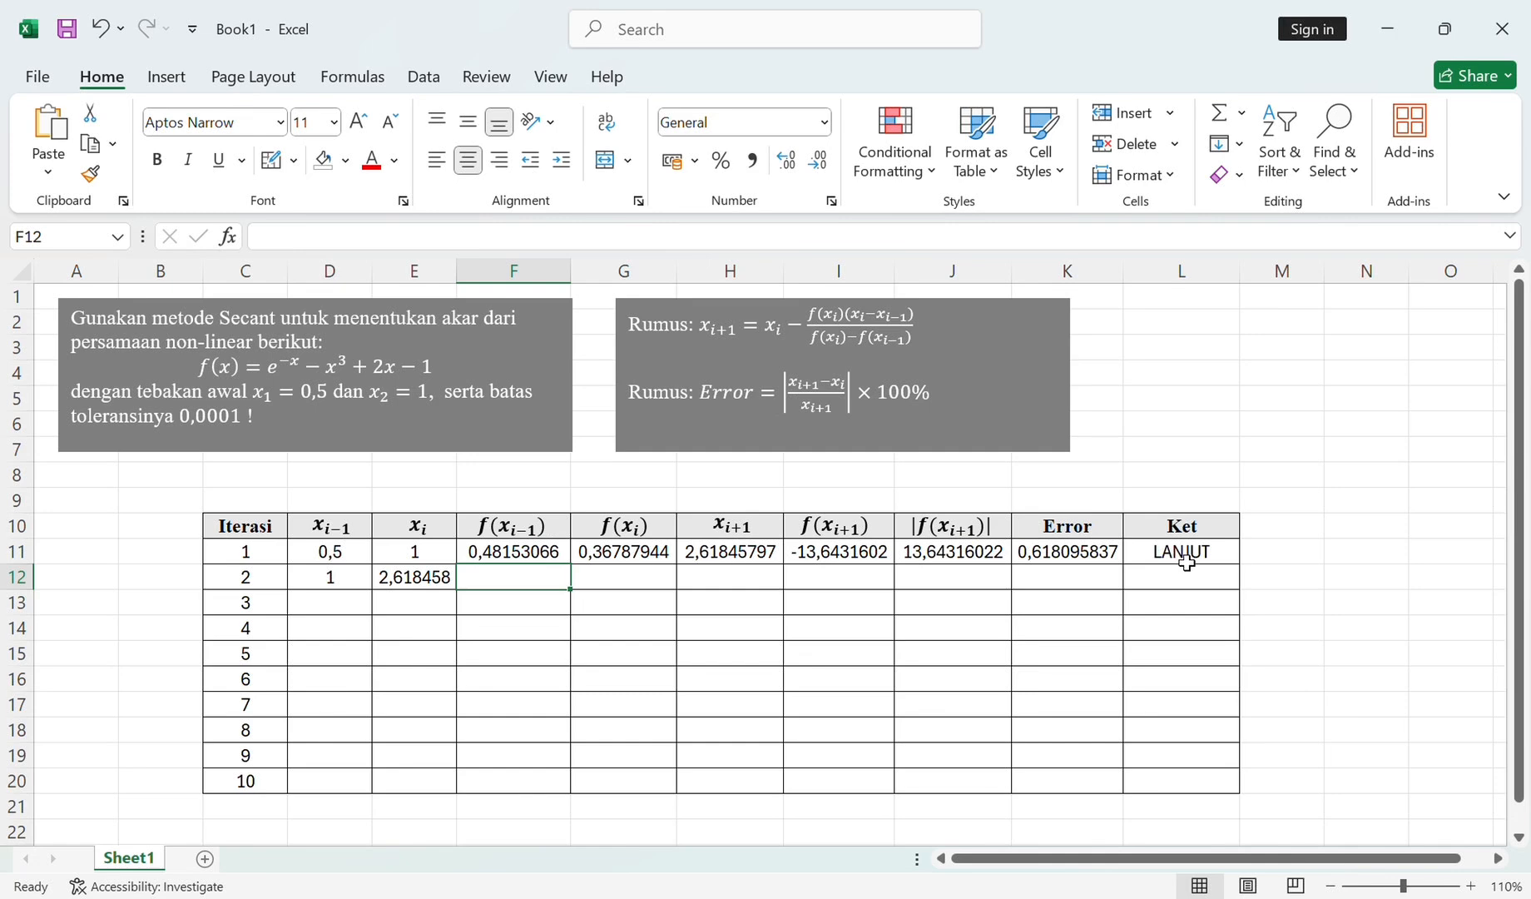
pyautogui.click(549, 562)
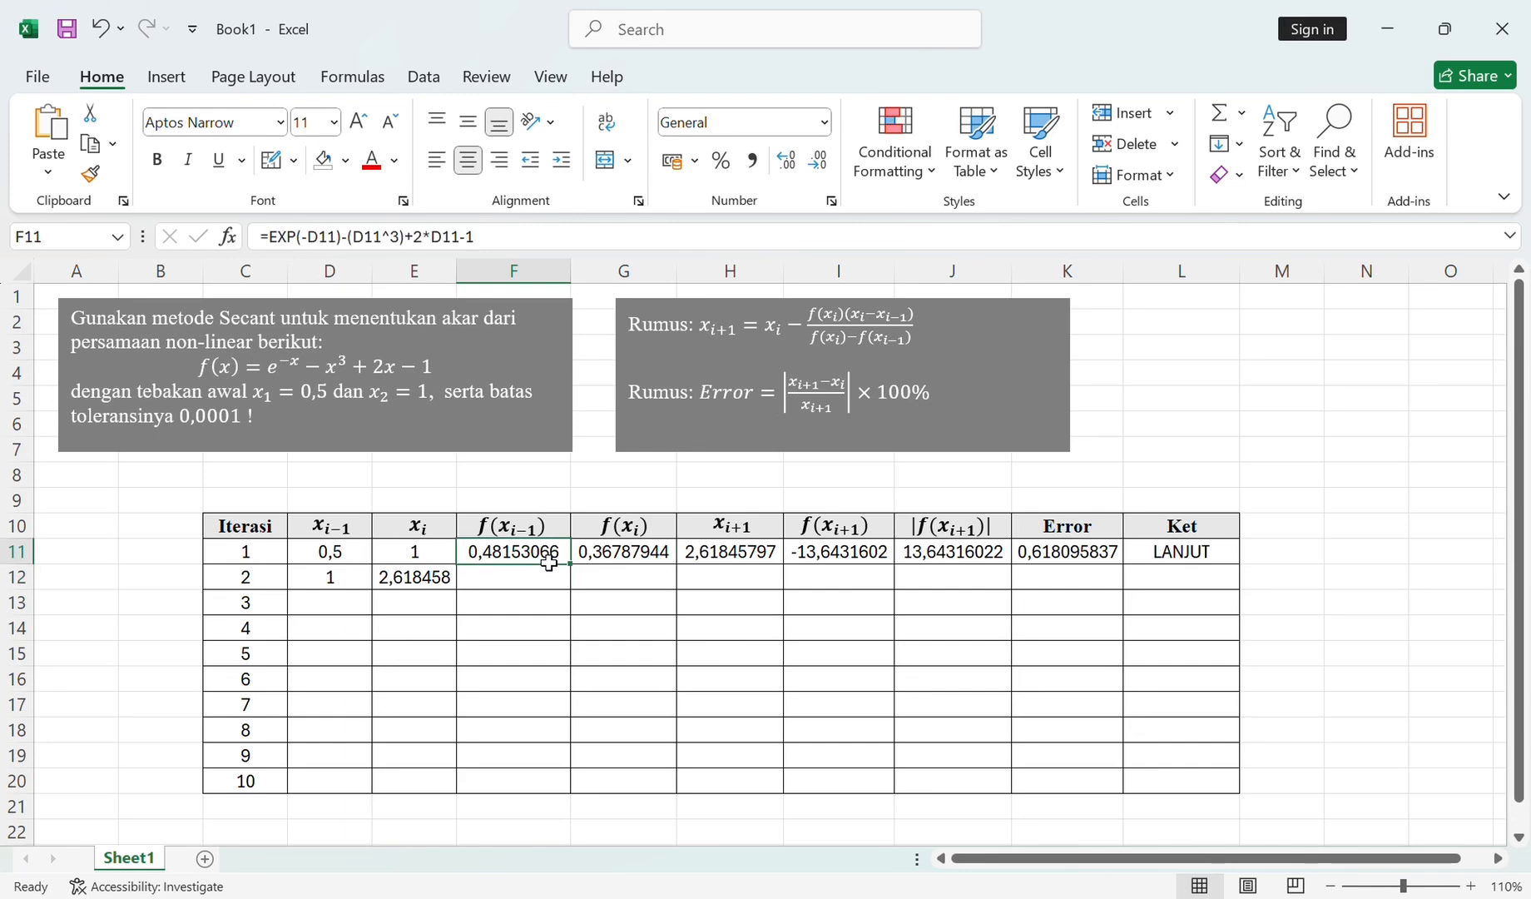
pyautogui.moveTo(548, 562); pyautogui.dragTo(1213, 550)
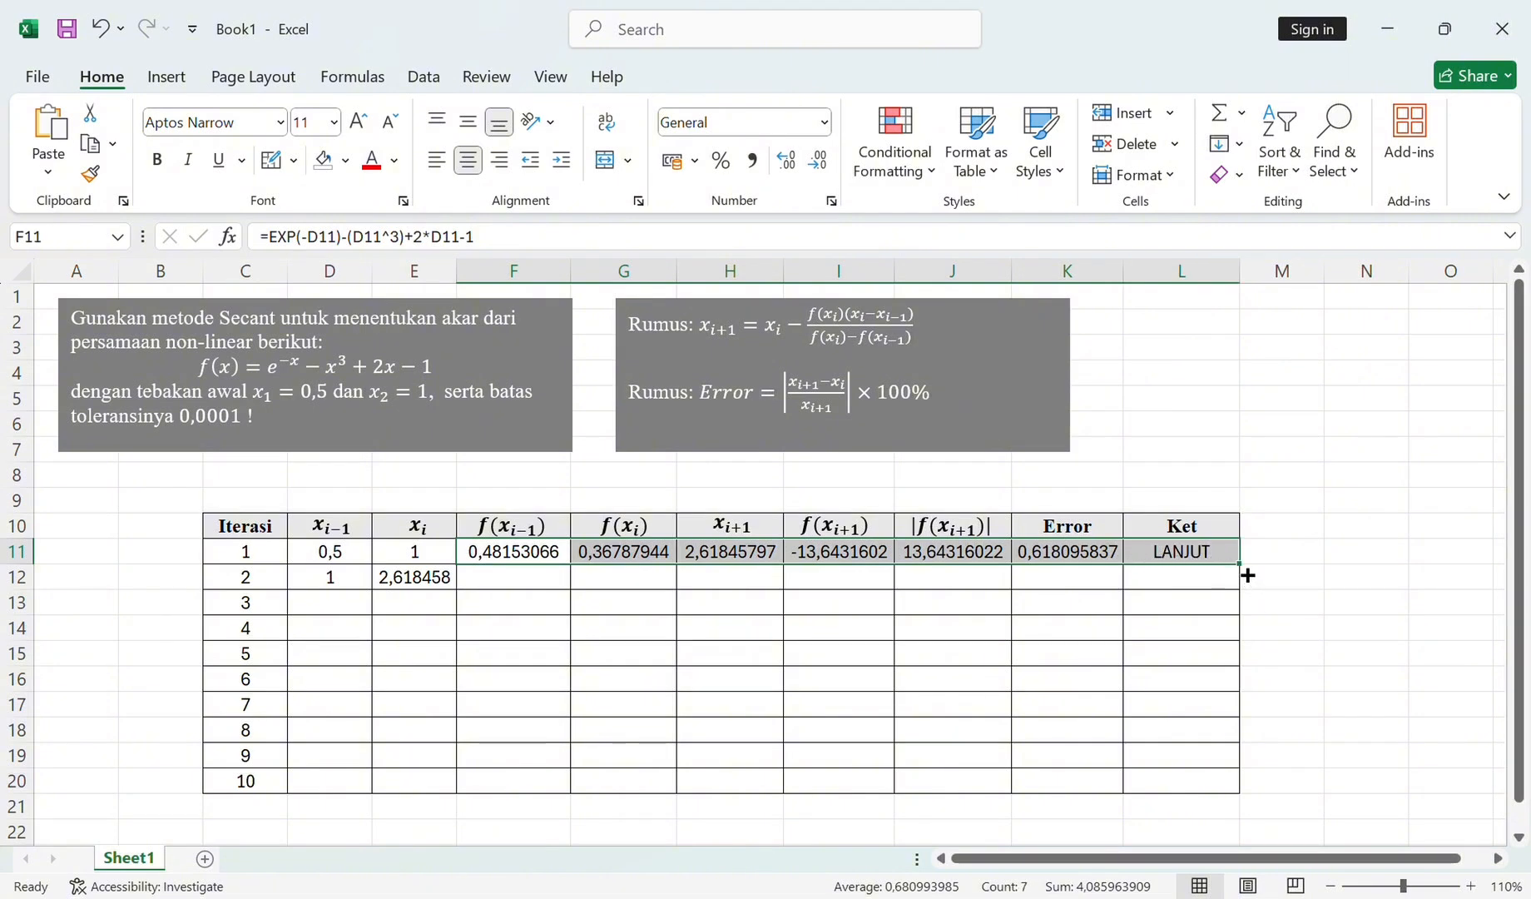
pyautogui.moveTo(1247, 575); pyautogui.dragTo(1251, 598)
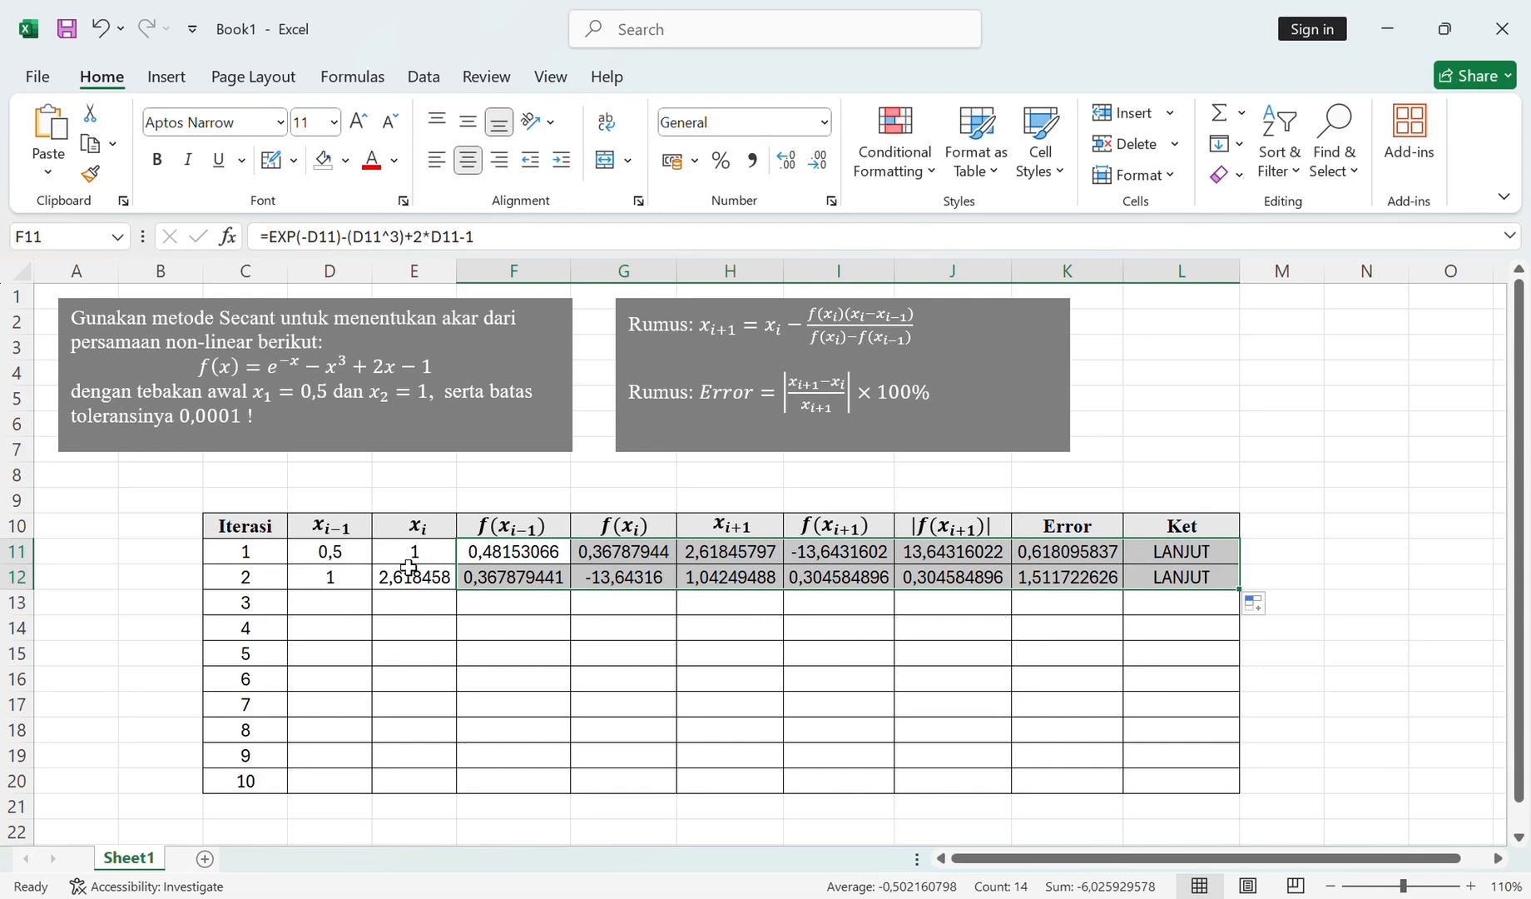
# Fill the iteration 2 formulas in D12:L12 down through row 20 to complete iterations 3 to 10
pyautogui.click(332, 581)
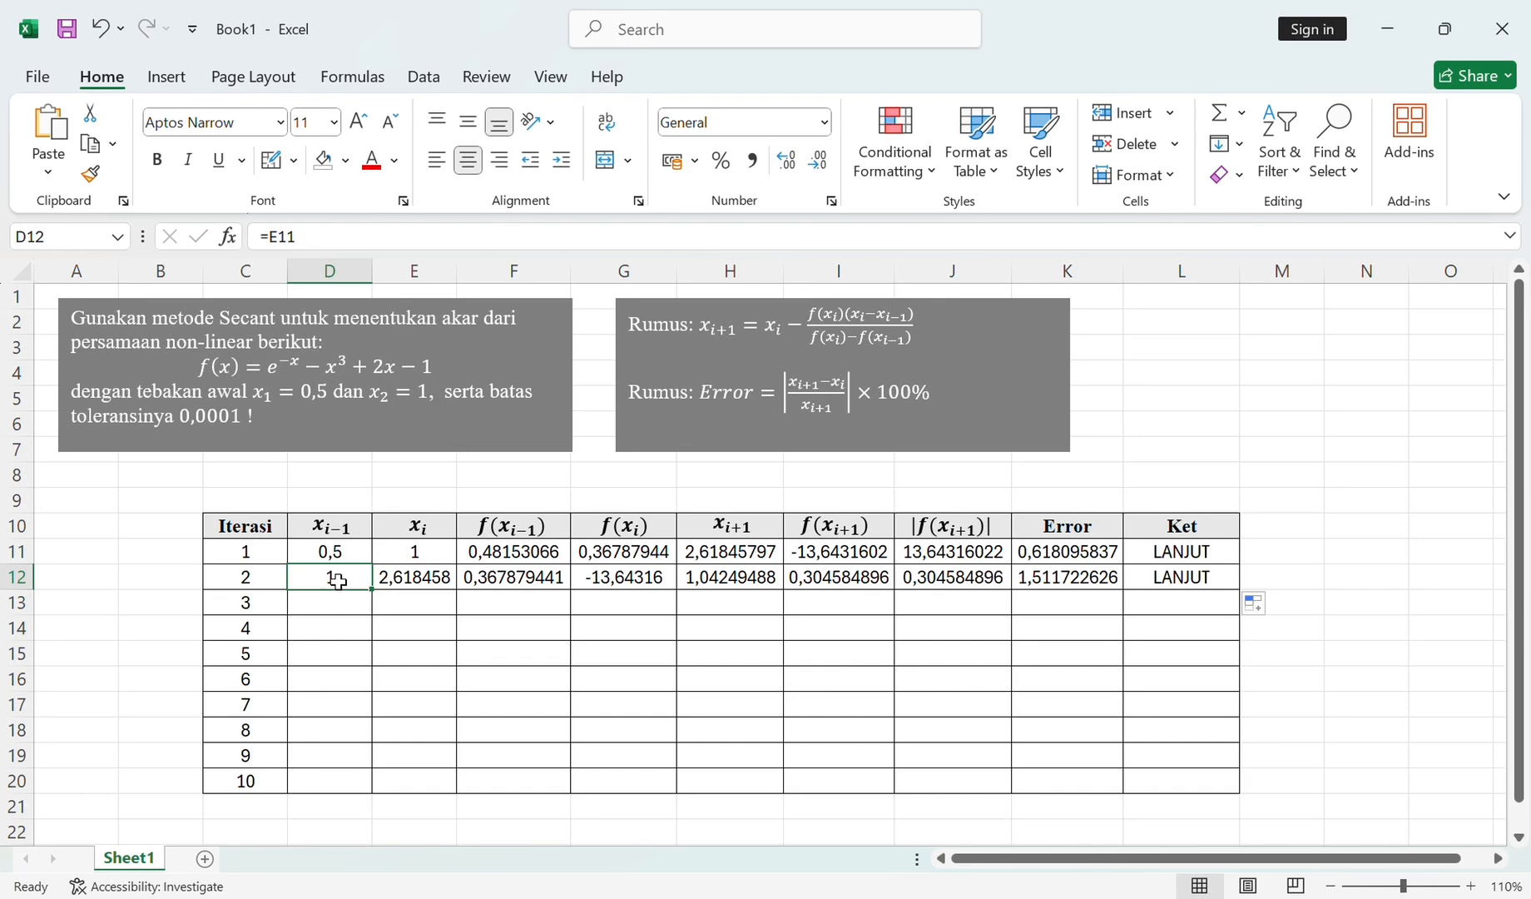
pyautogui.moveTo(337, 581); pyautogui.dragTo(1241, 592)
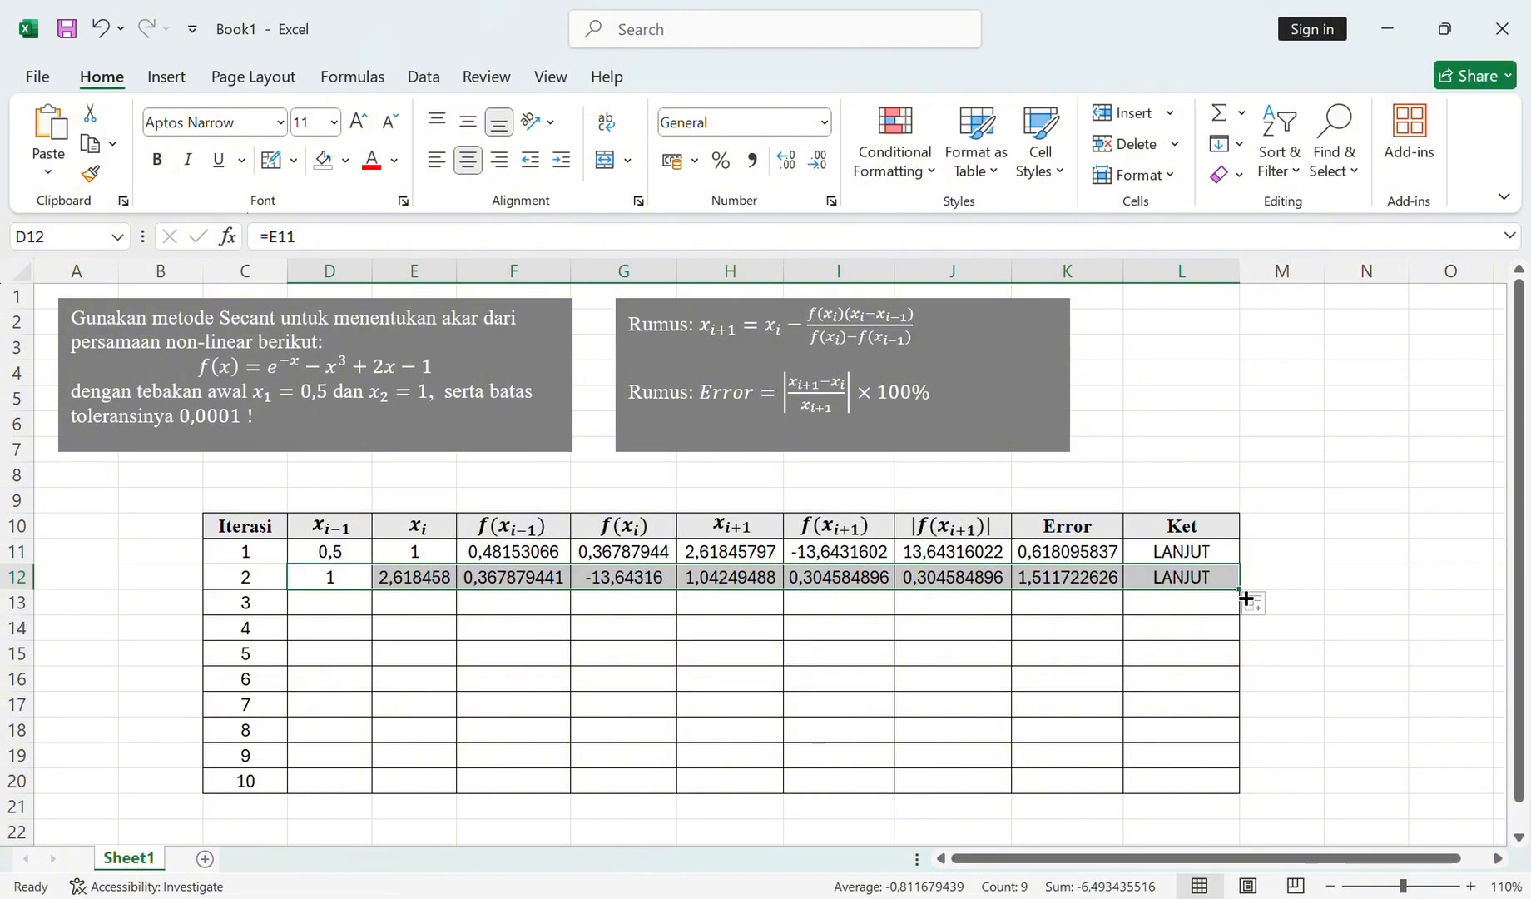
pyautogui.moveTo(1245, 597); pyautogui.dragTo(1235, 795)
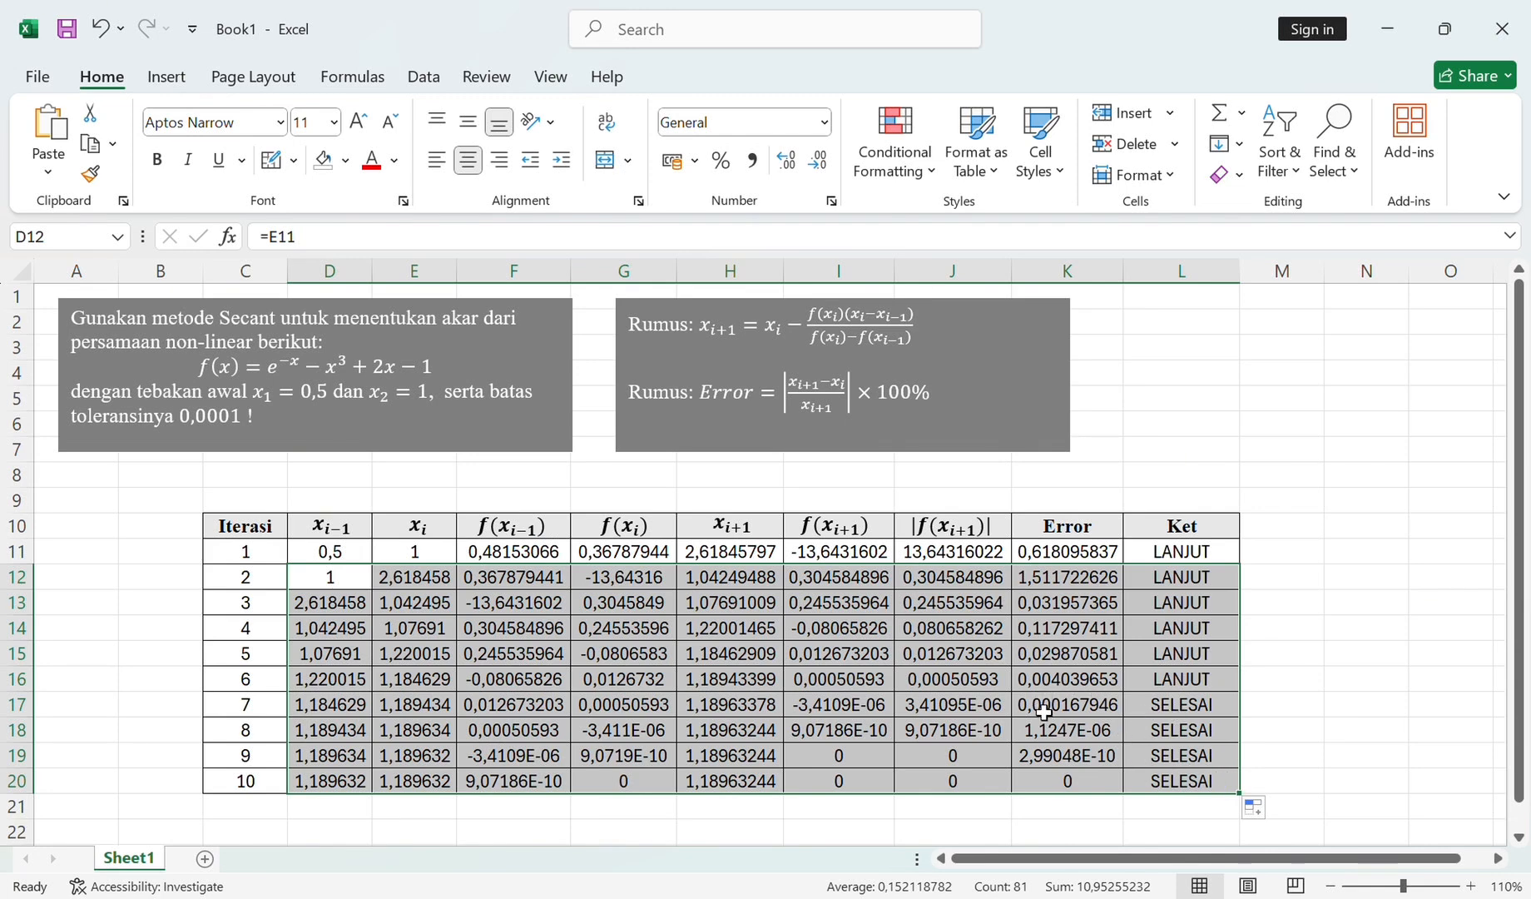
# Highlight the iteration 7 row, C17:L17, the first one marked SELESAI, with a blue fill
pyautogui.click(1175, 711)
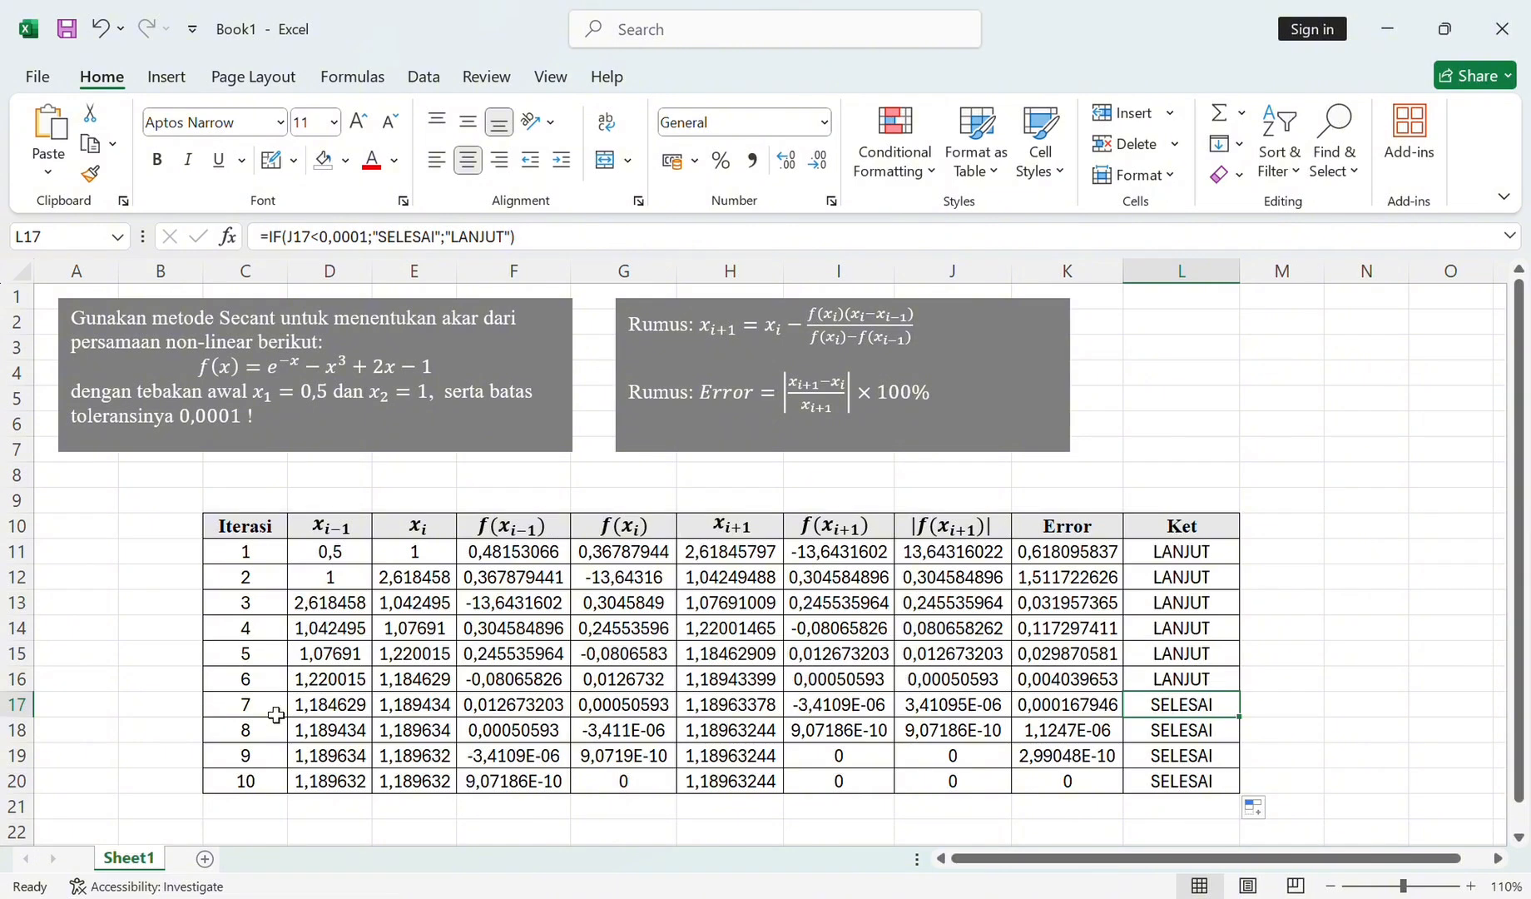
pyautogui.moveTo(273, 713); pyautogui.dragTo(847, 708)
pyautogui.moveTo(978, 715); pyautogui.dragTo(1142, 717)
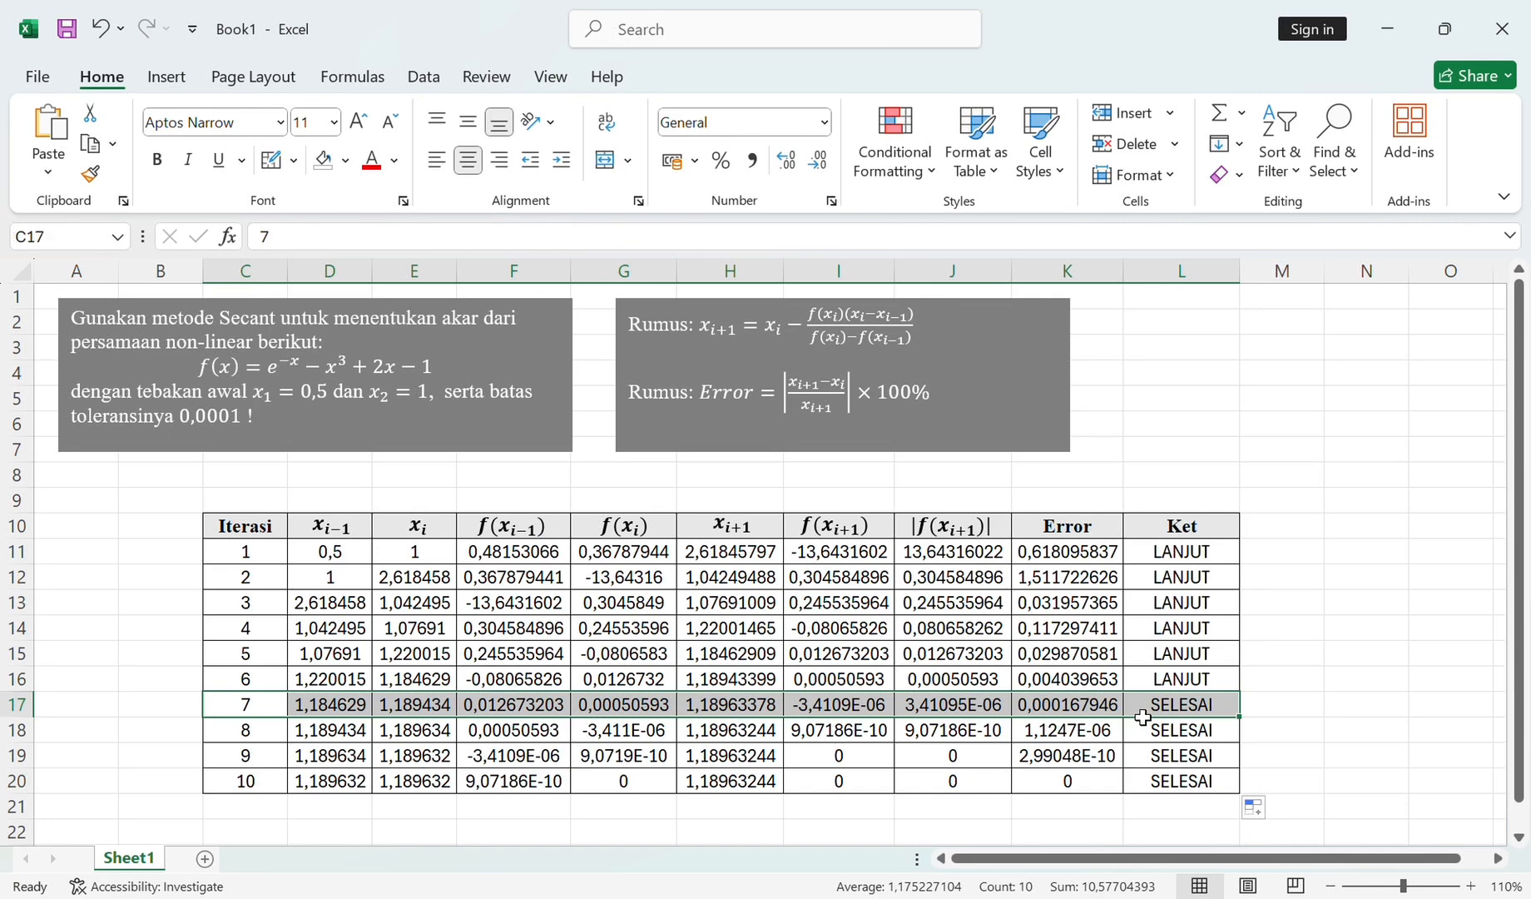
pyautogui.click(346, 163)
pyautogui.click(397, 288)
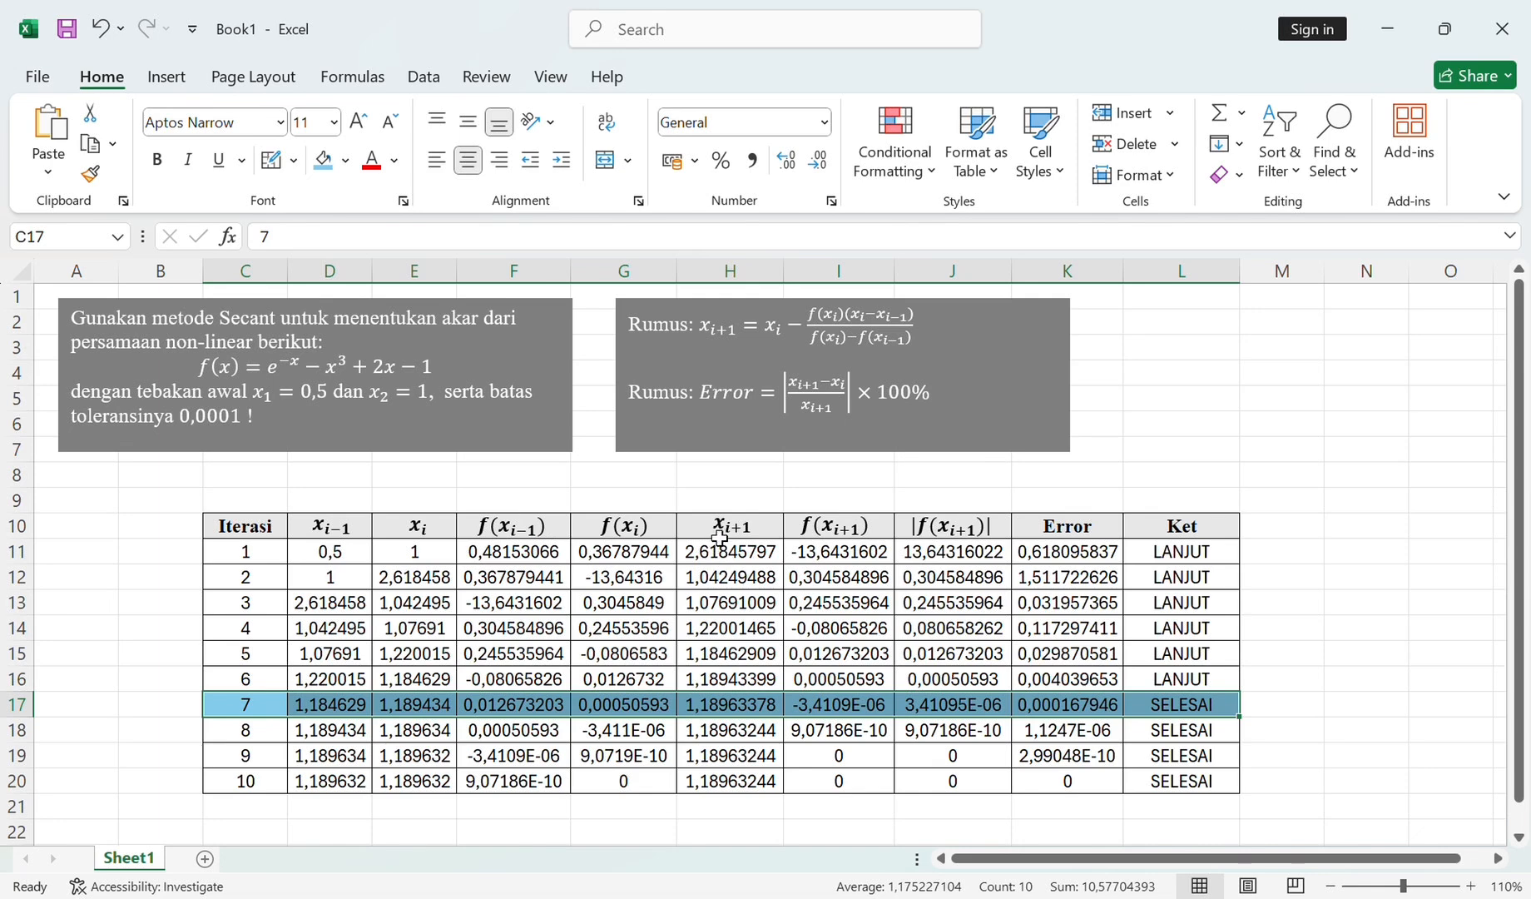
# Shade the x(i+1) column, H10:H20 including its header, with a light blue fill
pyautogui.moveTo(717, 537); pyautogui.dragTo(740, 783)
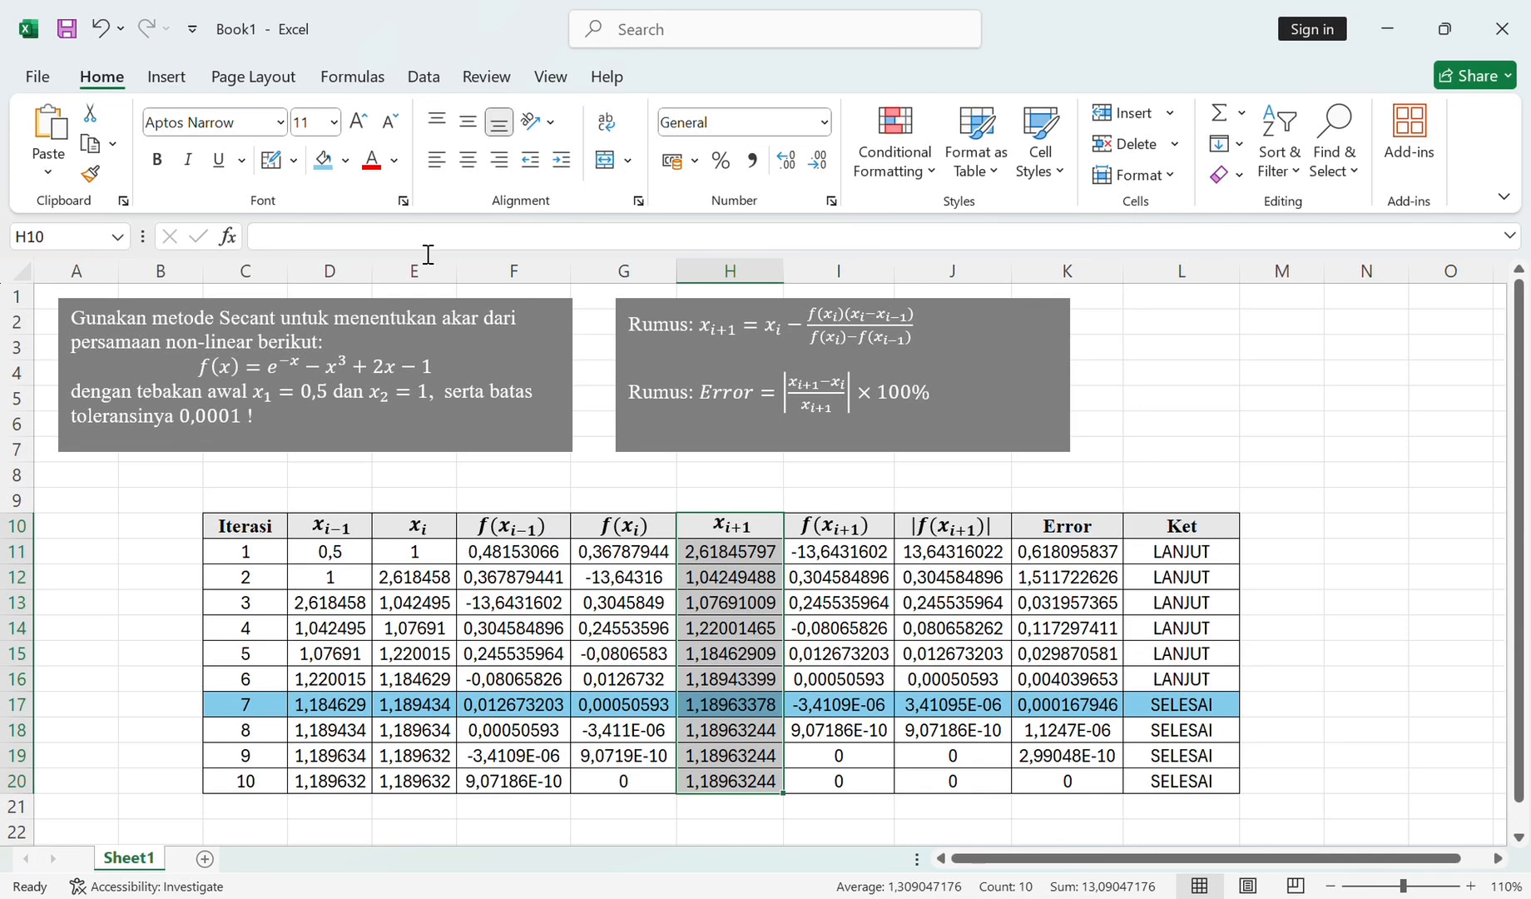
pyautogui.click(346, 163)
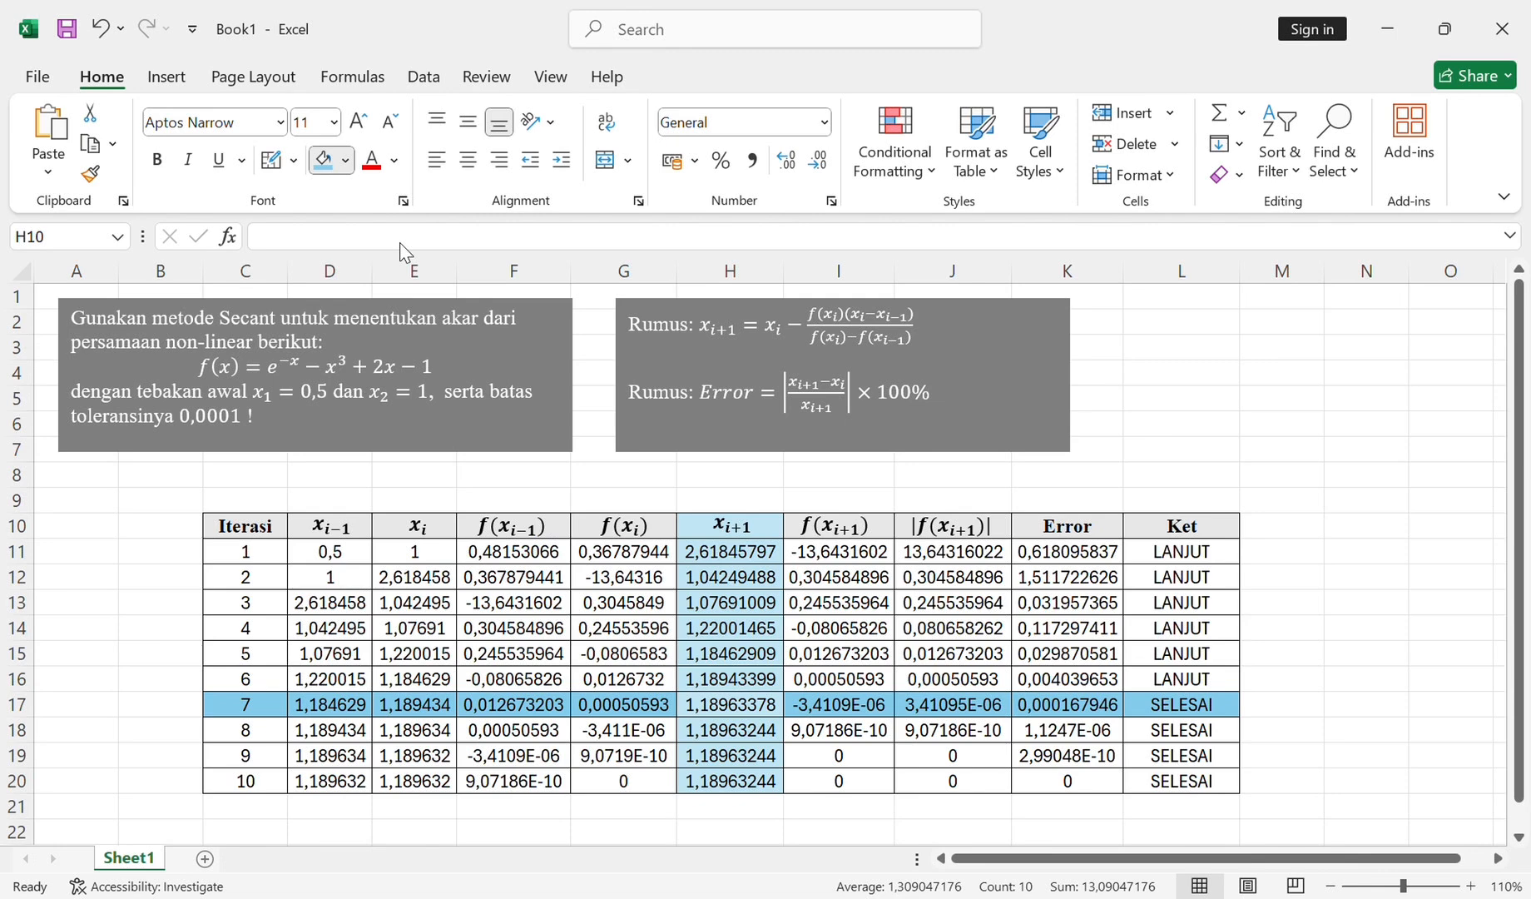
pyautogui.hotkey('ctrl', 'z')
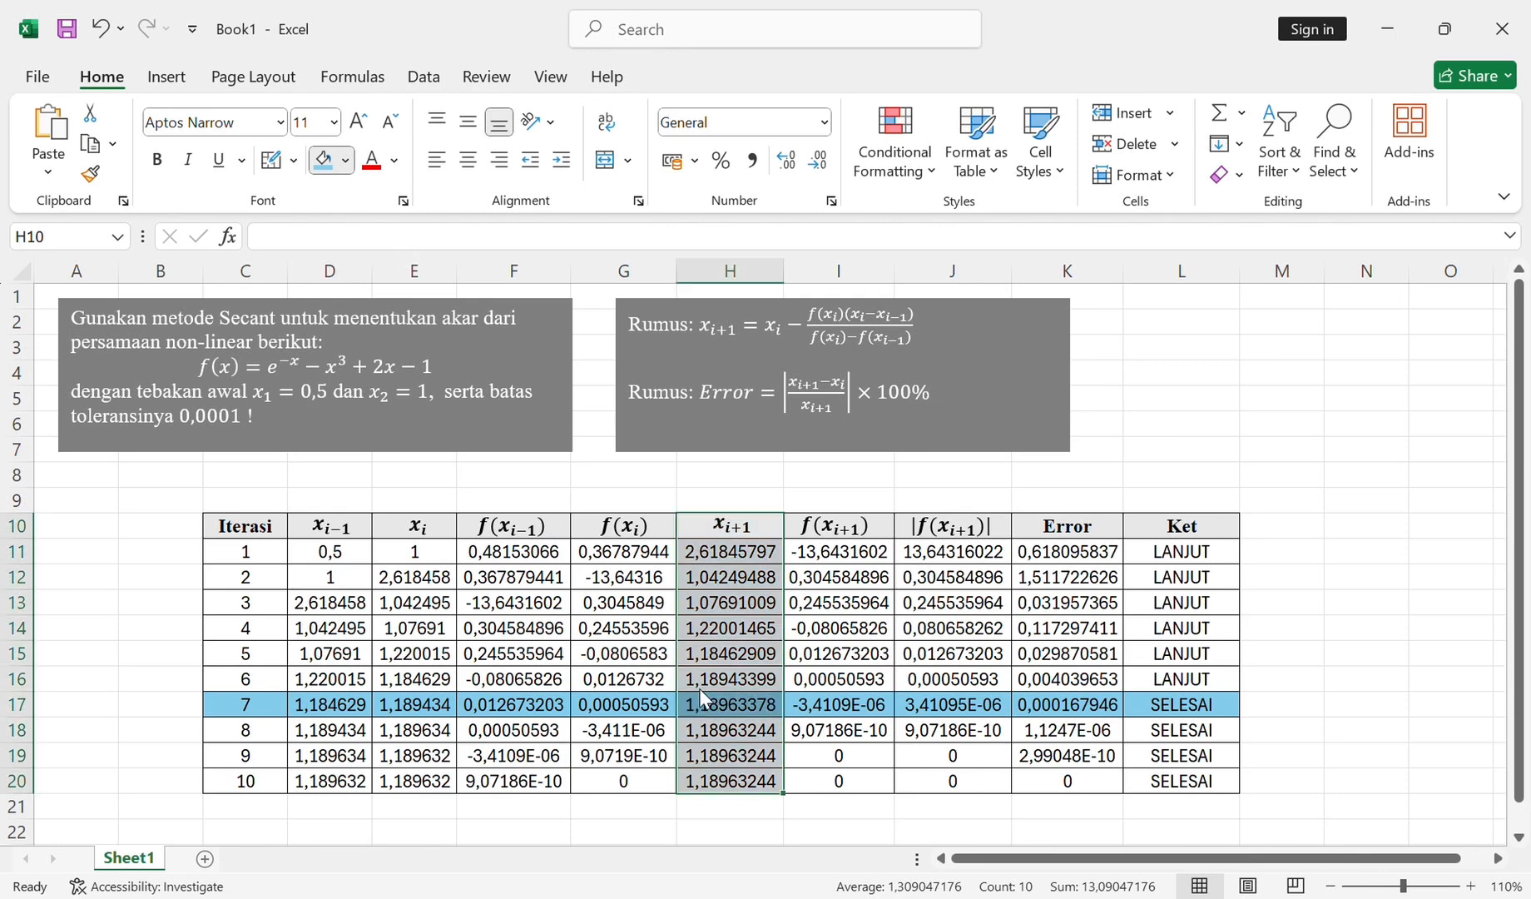
pyautogui.hotkey('ctrl', 'y')
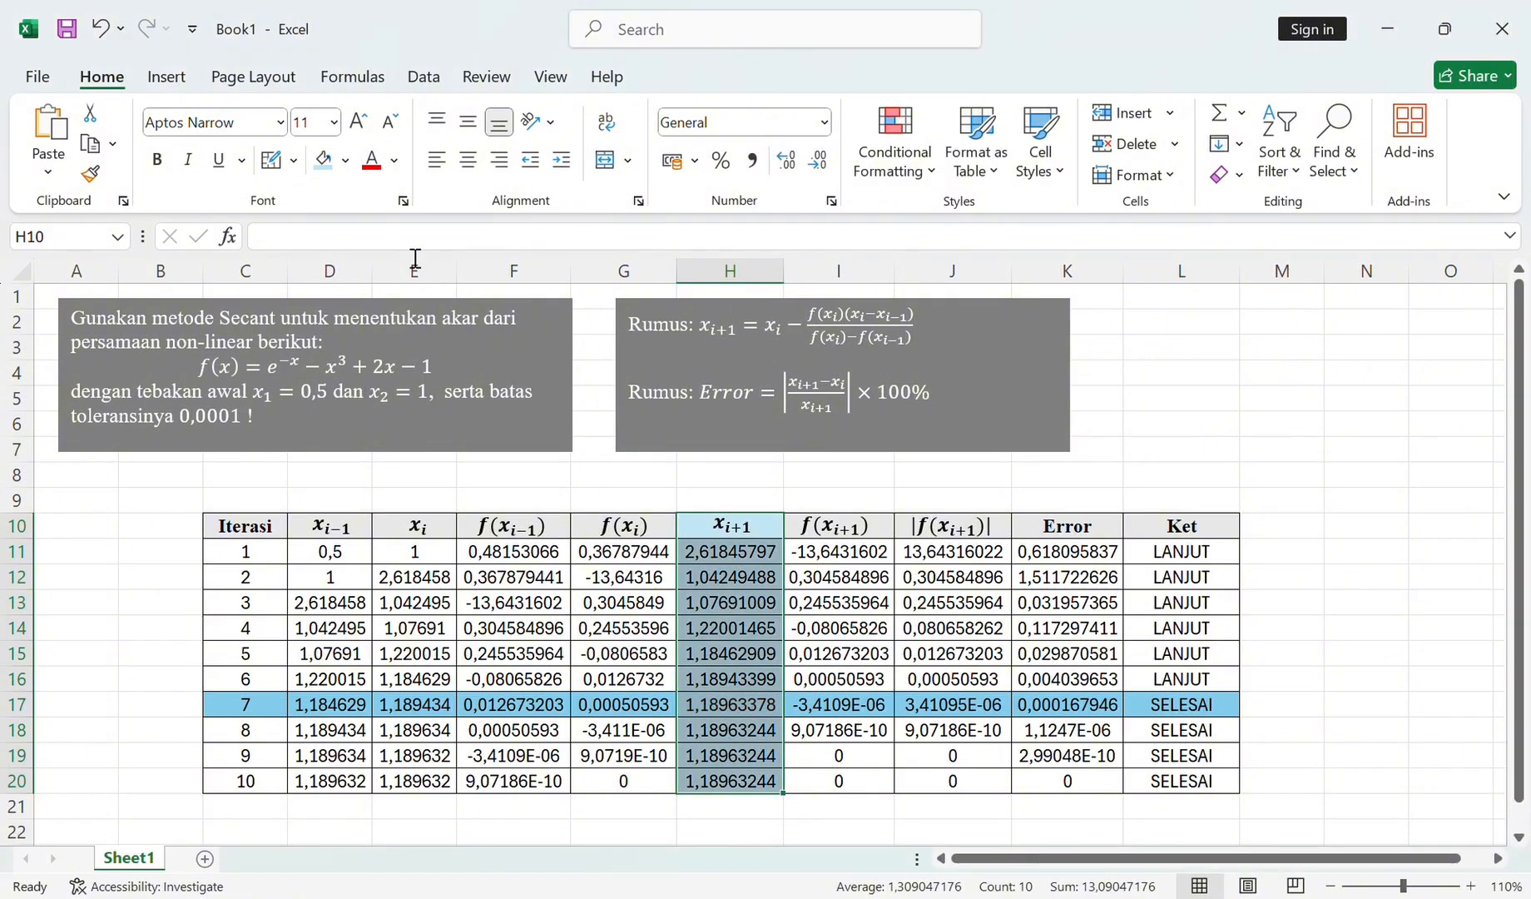
# Mark the root value of iteration 7 in H17 with a red fill
pyautogui.click(713, 714)
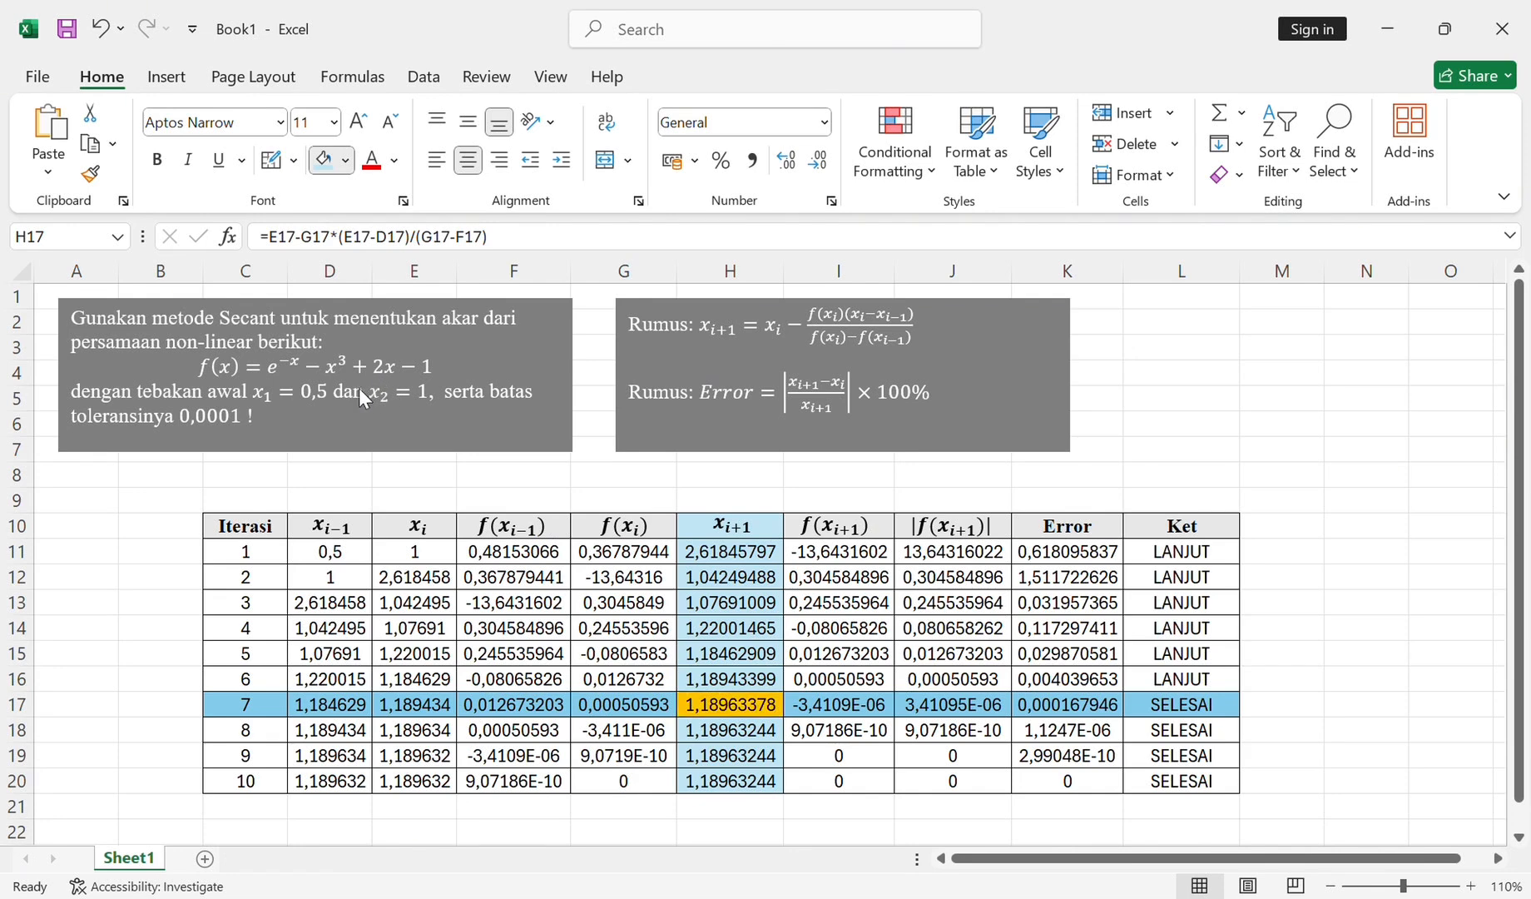
pyautogui.click(333, 390)
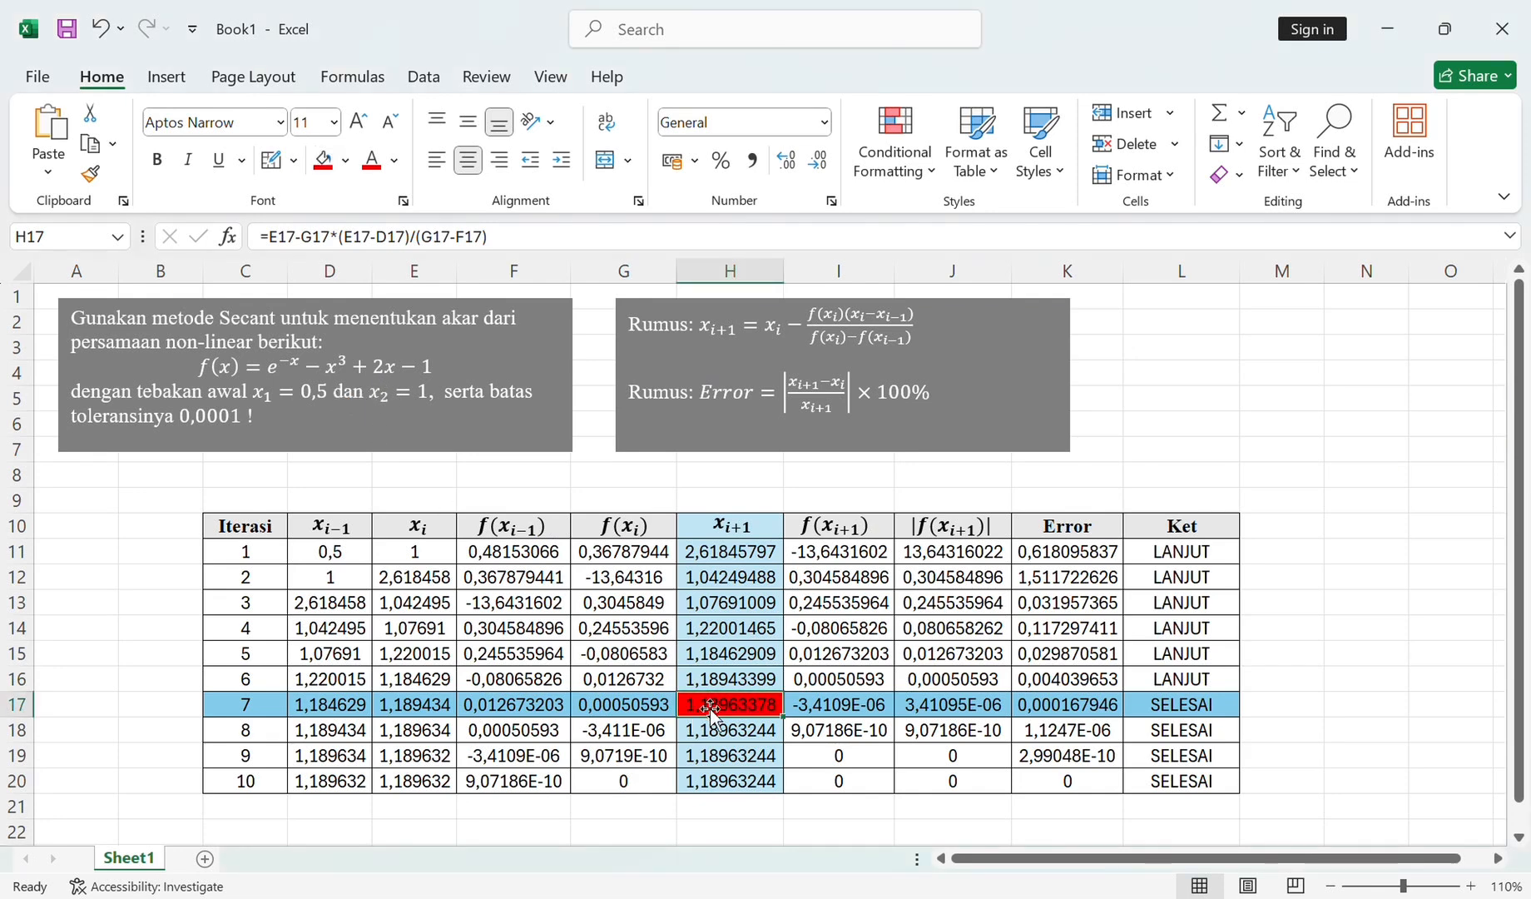
pyautogui.click(345, 160)
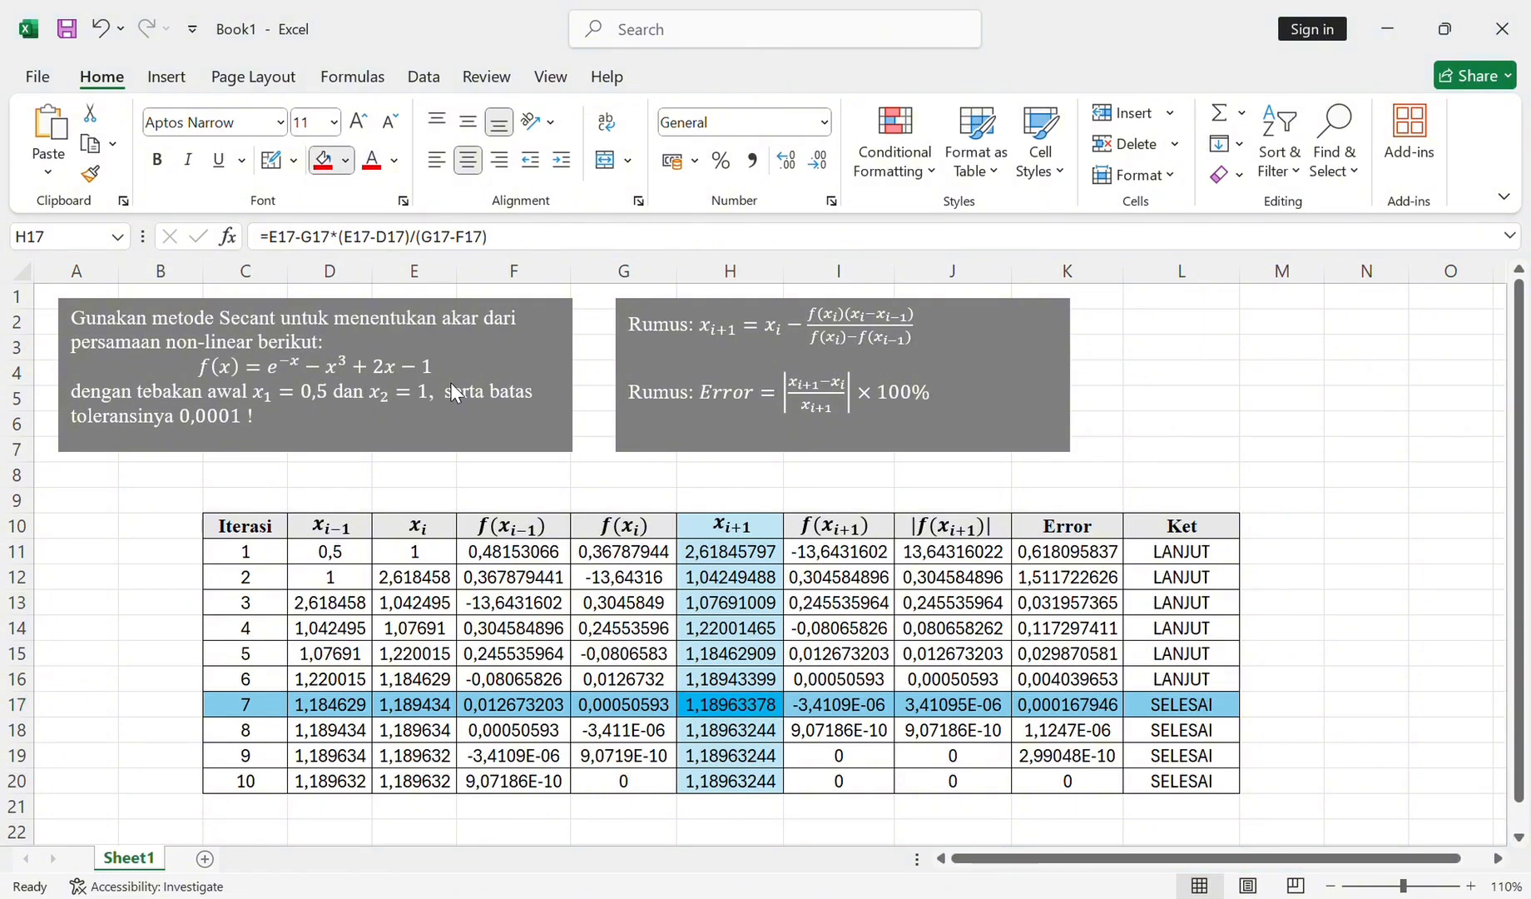
pyautogui.click(329, 383)
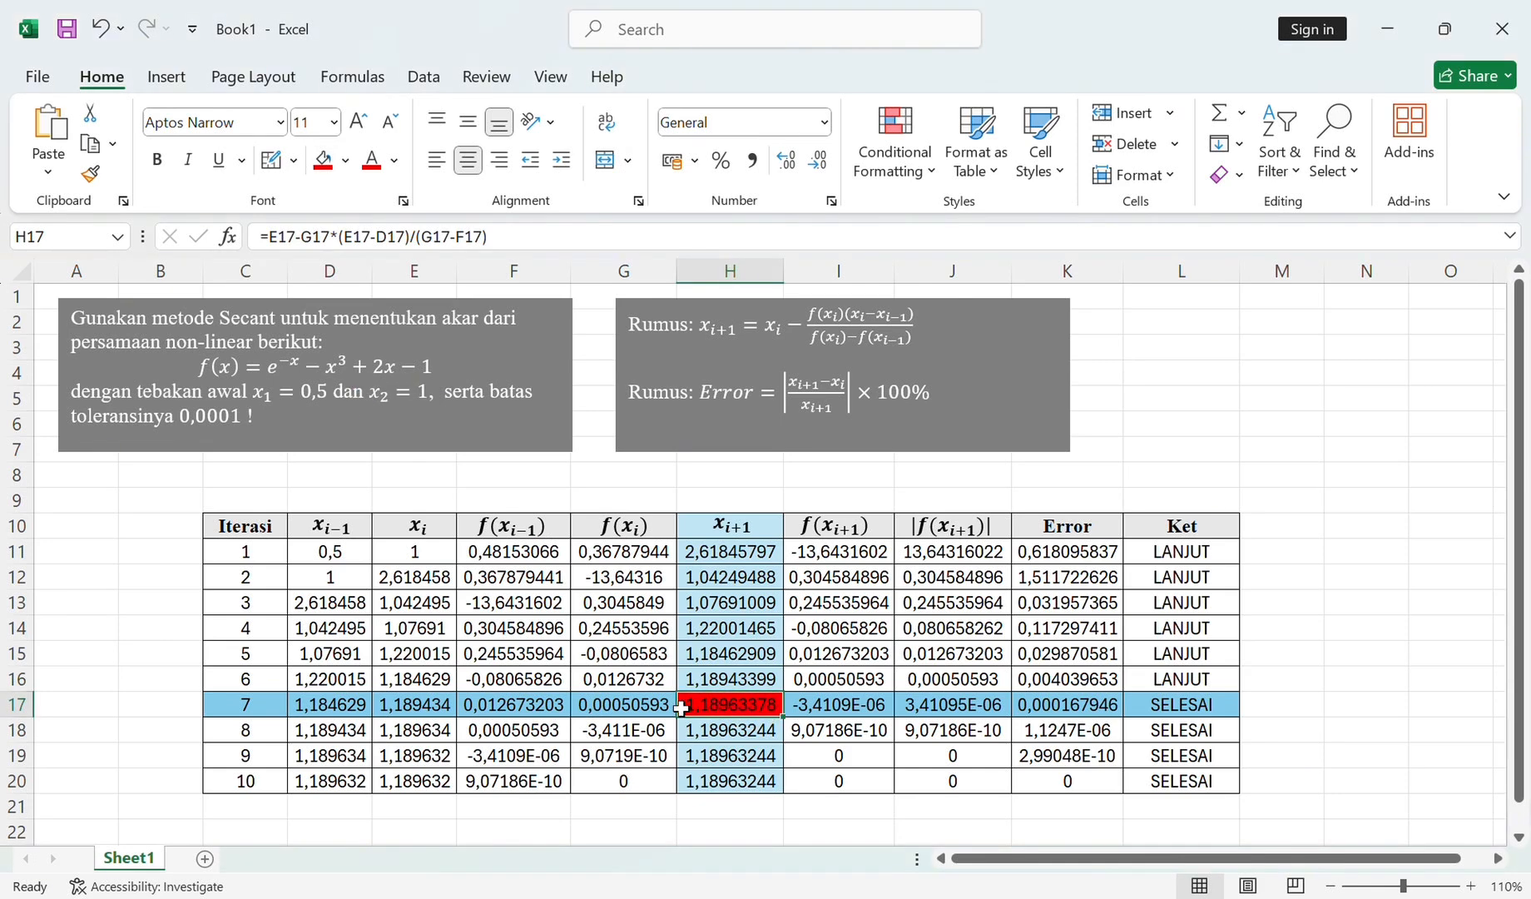